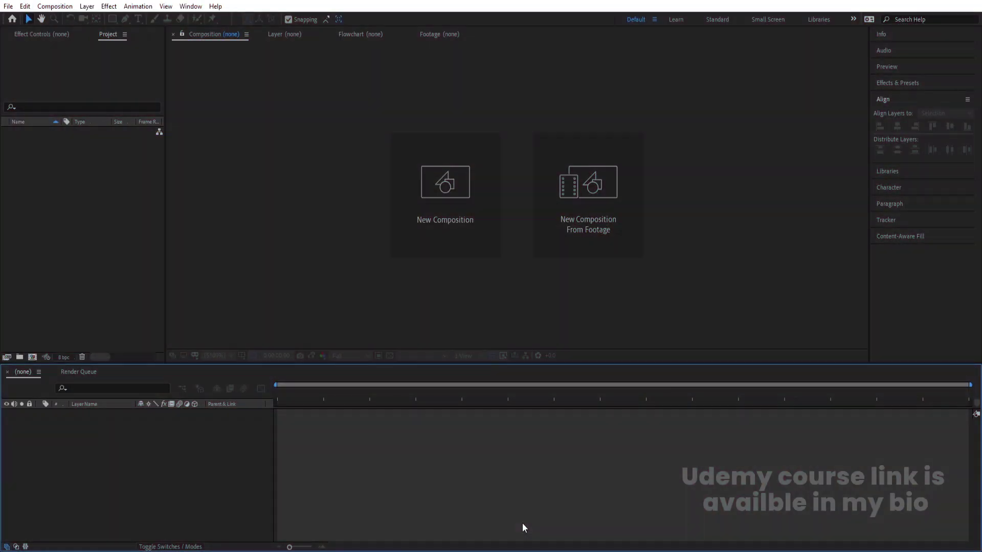
Create a 1920 × 1080 px composition named Main Animation at 30 fps lasting 20 seconds, and show its Title/Action Safe guides.
{"action": "left_click", "coordinate": [464, 173]}
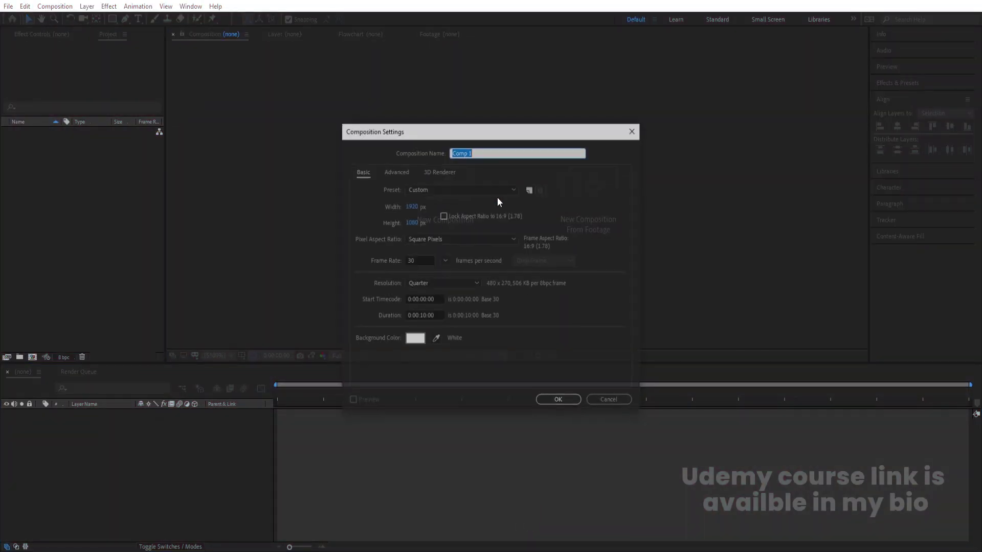
{"action": "type", "text": "Main Animation"}
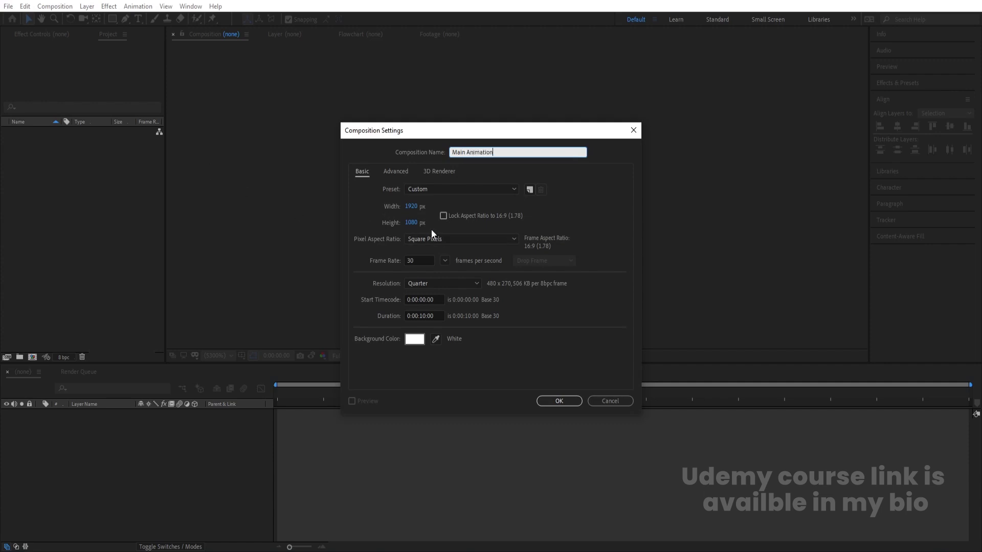
{"action": "left_click", "coordinate": [412, 223]}
{"action": "left_click", "coordinate": [428, 259]}
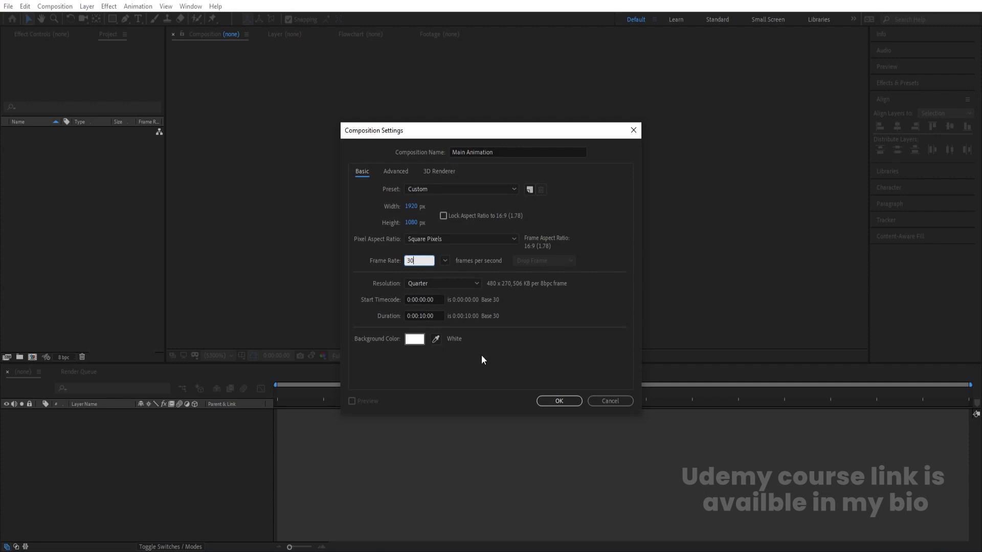
{"action": "left_click", "coordinate": [422, 316]}
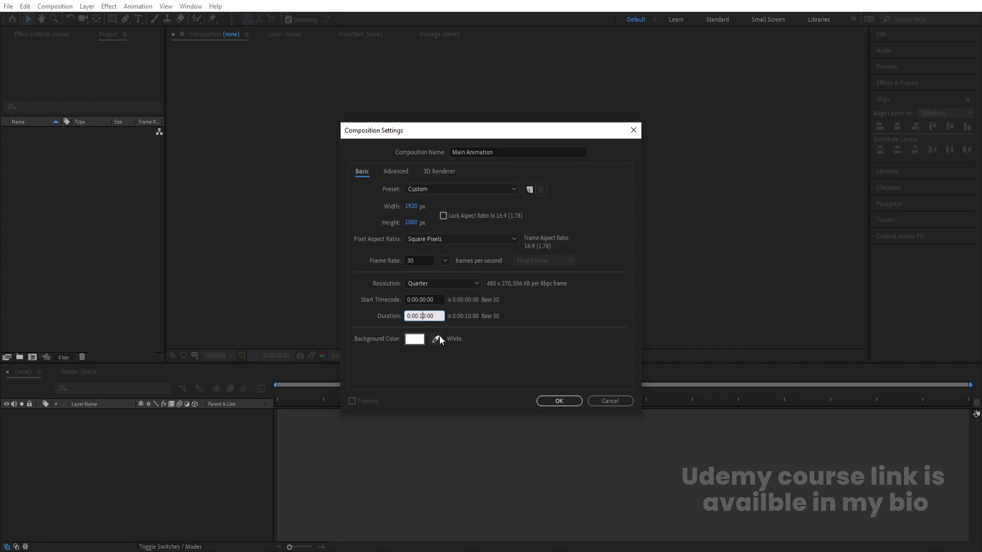
{"action": "type", "text": "2"}
{"action": "left_click", "coordinate": [493, 348]}
{"action": "left_click", "coordinate": [559, 401]}
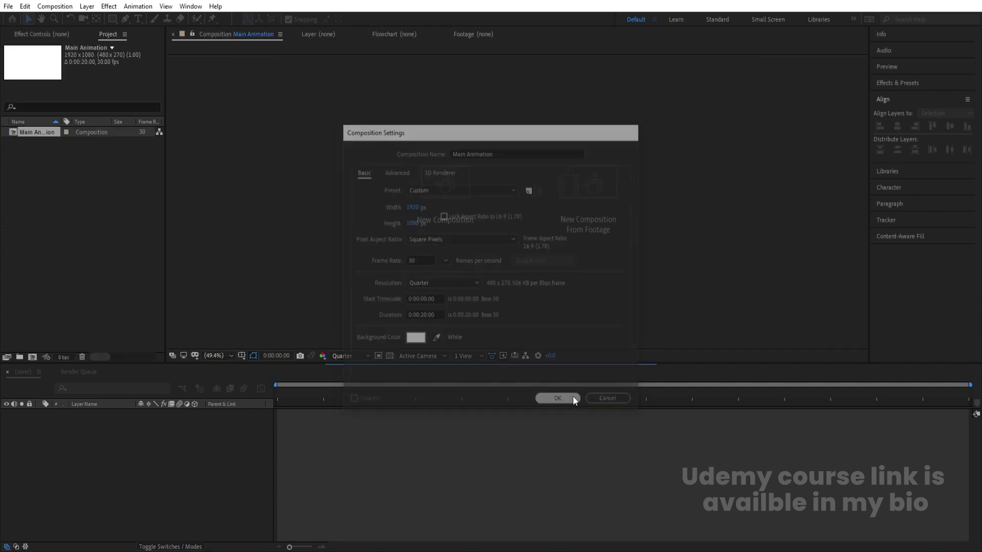
{"action": "left_click", "coordinate": [241, 356]}
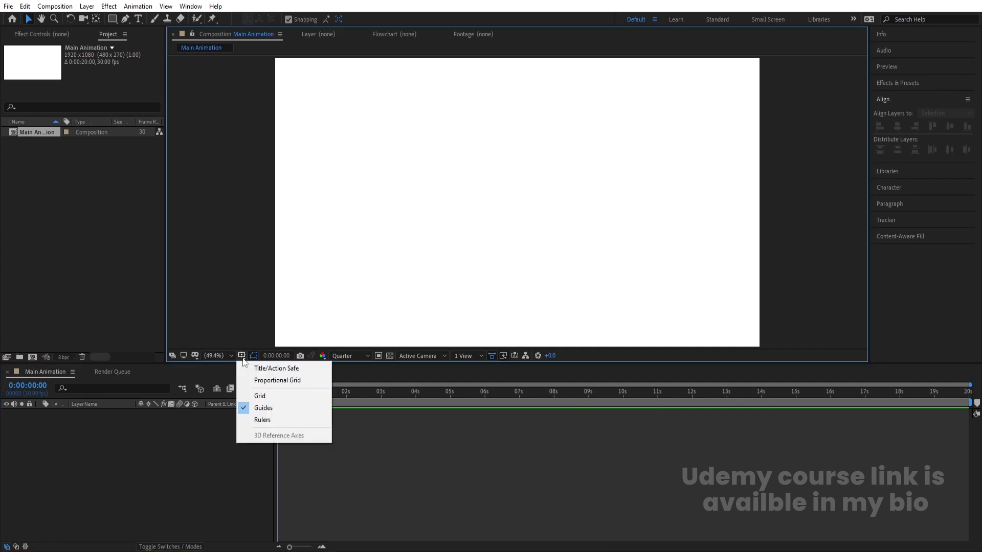
{"action": "left_click", "coordinate": [271, 367]}
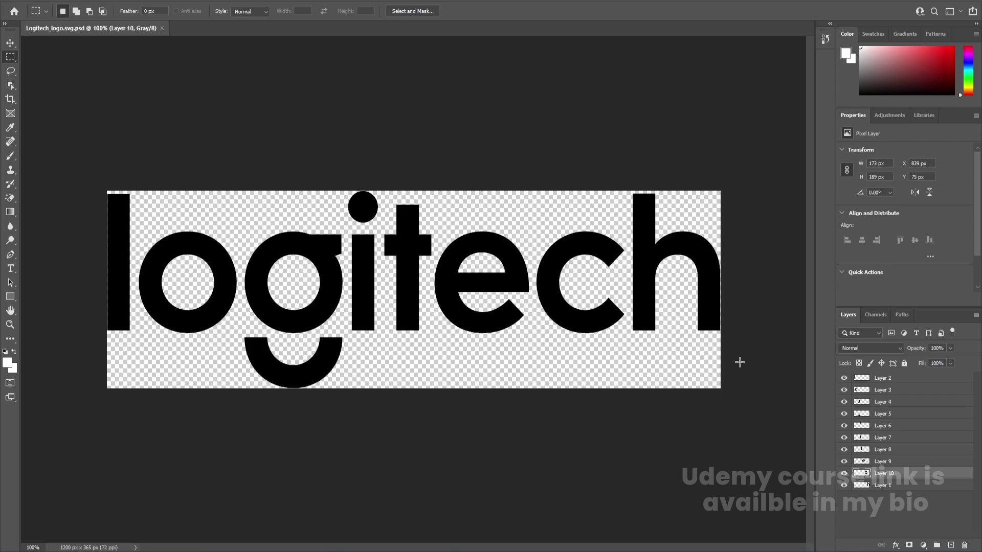
In Photoshop, select logo letters and toggle layer visibility to check that they are on separate layers, and save the PSD.
{"action": "key", "text": "v"}
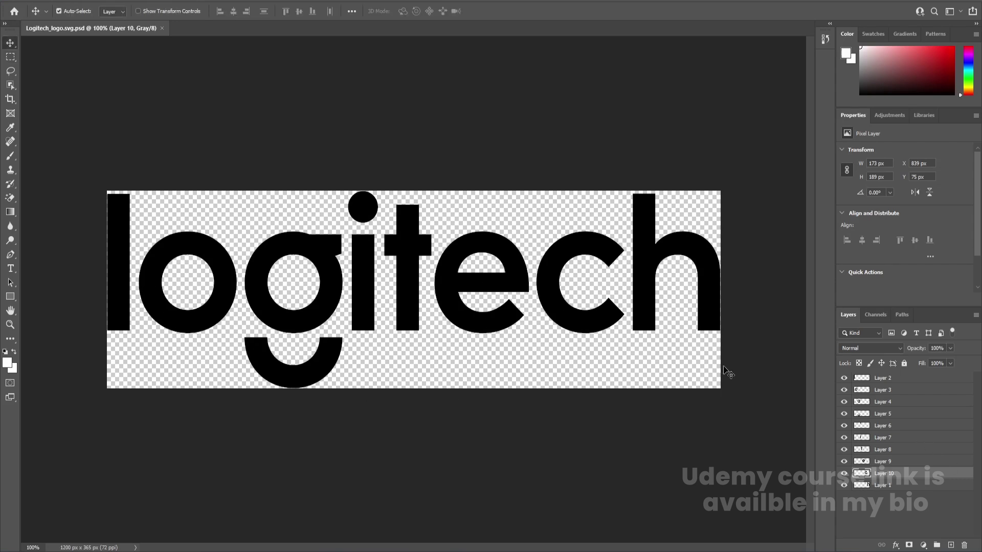
{"action": "left_click", "coordinate": [112, 269]}
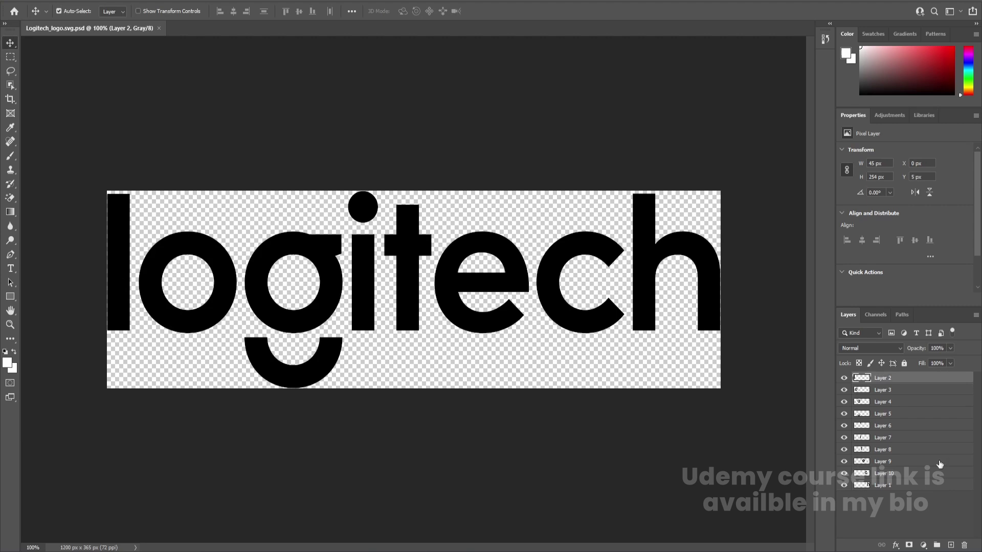
{"action": "left_click", "coordinate": [844, 380]}
{"action": "left_click", "coordinate": [844, 379]}
{"action": "left_click", "coordinate": [337, 314]}
{"action": "left_click", "coordinate": [844, 402]}
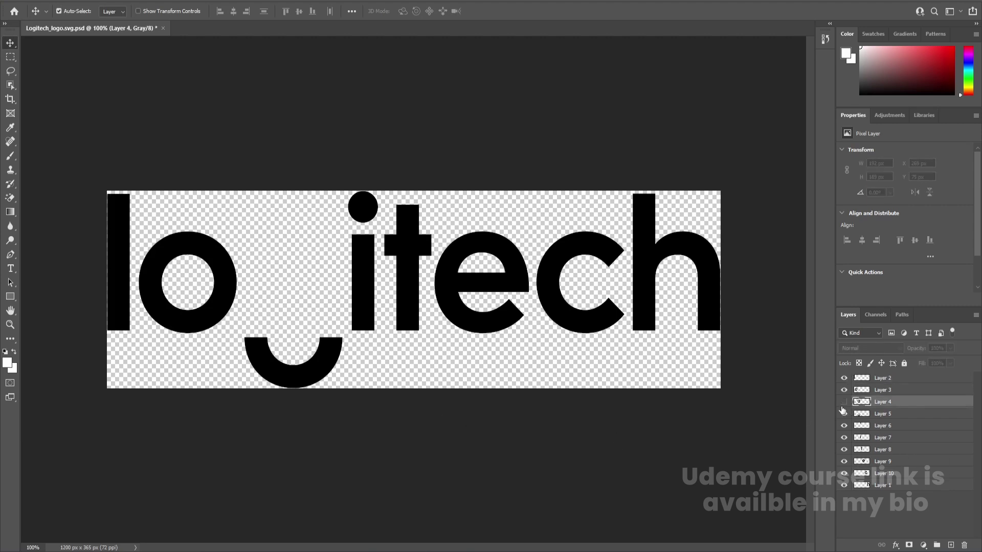
{"action": "left_click", "coordinate": [844, 402]}
{"action": "key", "text": "ctrl+s"}
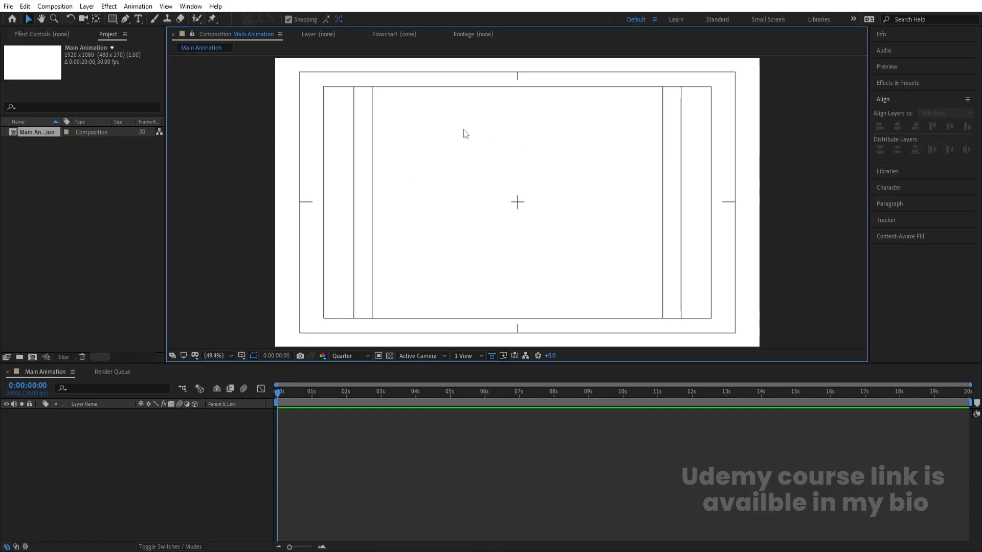
Import Logitech_logo.svg.psd into After Effects as Composition - Retain Layer Sizes with editable layer styles.
{"action": "key", "text": "ctrl+i"}
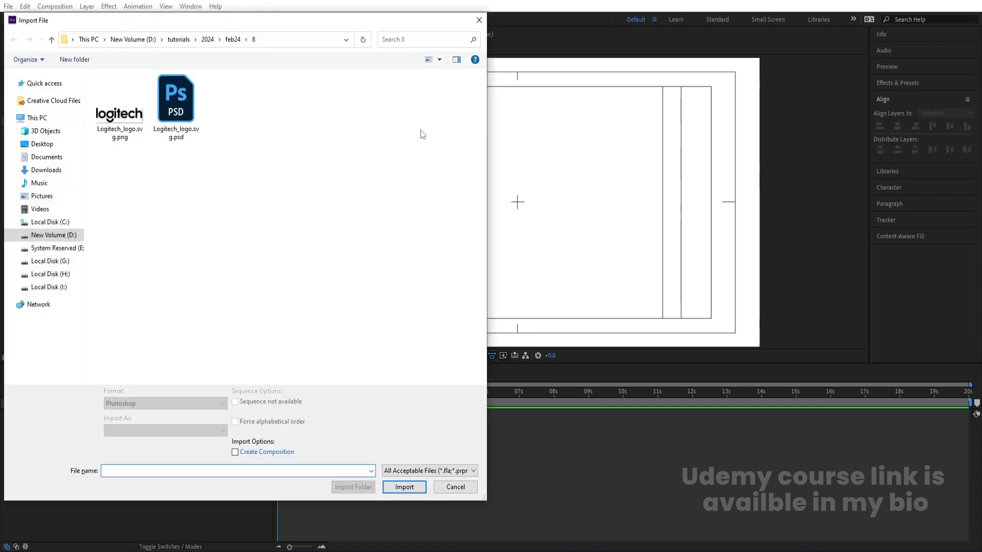
{"action": "left_click", "coordinate": [149, 91]}
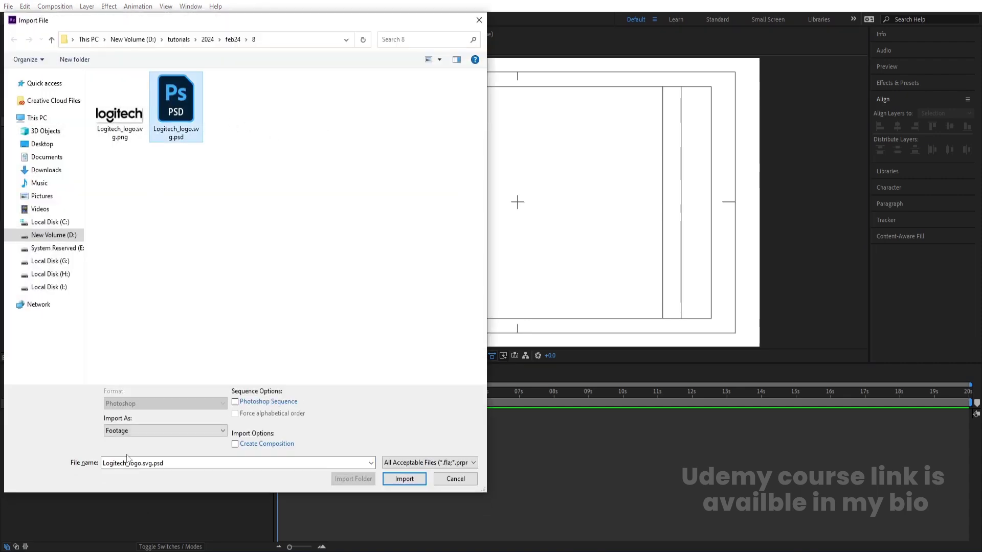
{"action": "left_click", "coordinate": [128, 431]}
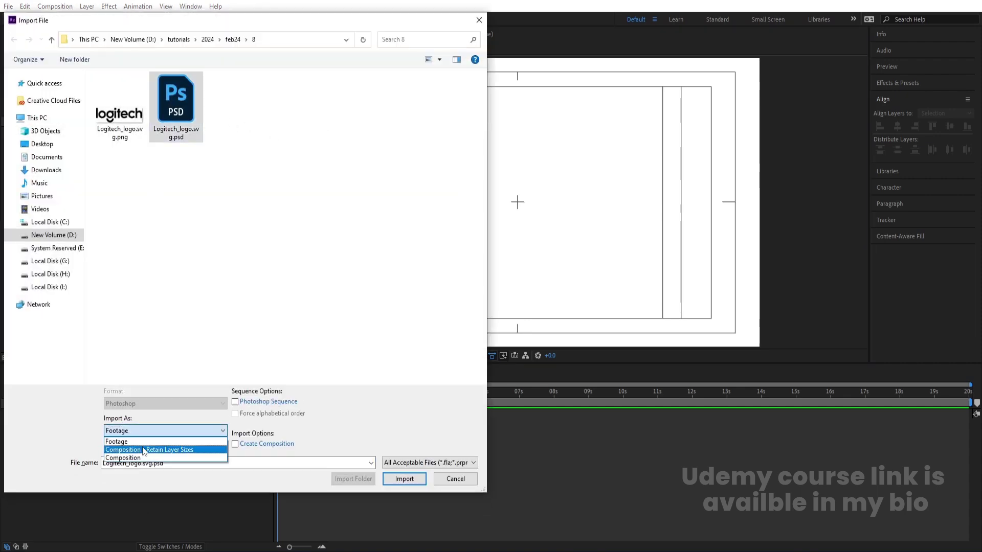
{"action": "left_click", "coordinate": [143, 450]}
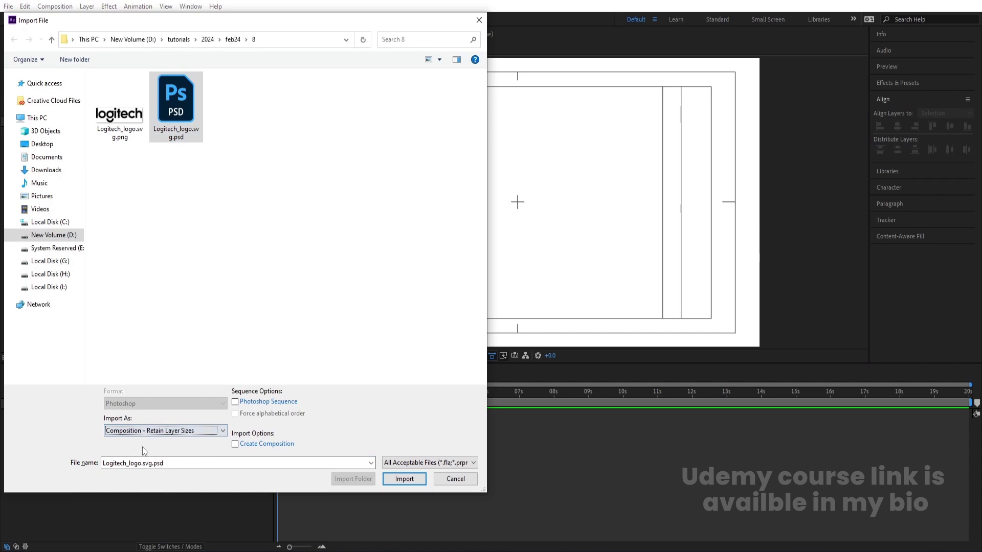
{"action": "left_click", "coordinate": [404, 479]}
{"action": "left_click", "coordinate": [494, 335]}
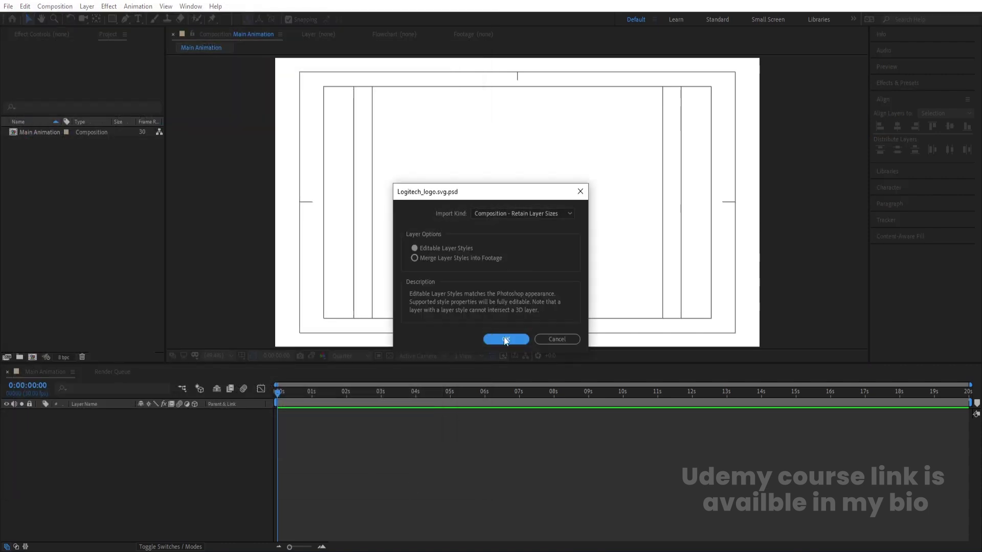
Copy all the layers of the Logitech_logo.svg composition into Main Animation and move them to the middle of the frame.
{"action": "double_click", "coordinate": [29, 134]}
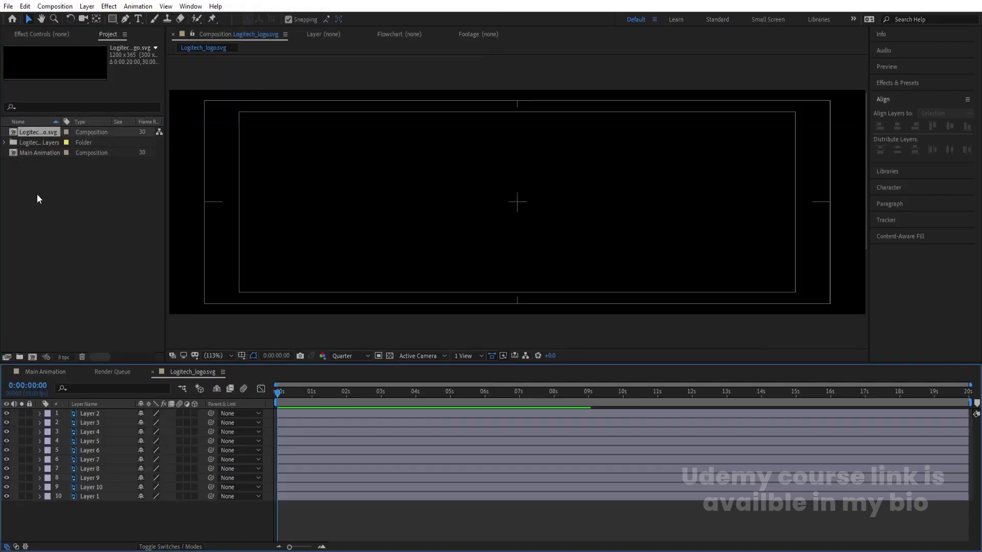
{"action": "left_click_drag", "start_coordinate": [90, 505], "coordinate": [76, 404]}
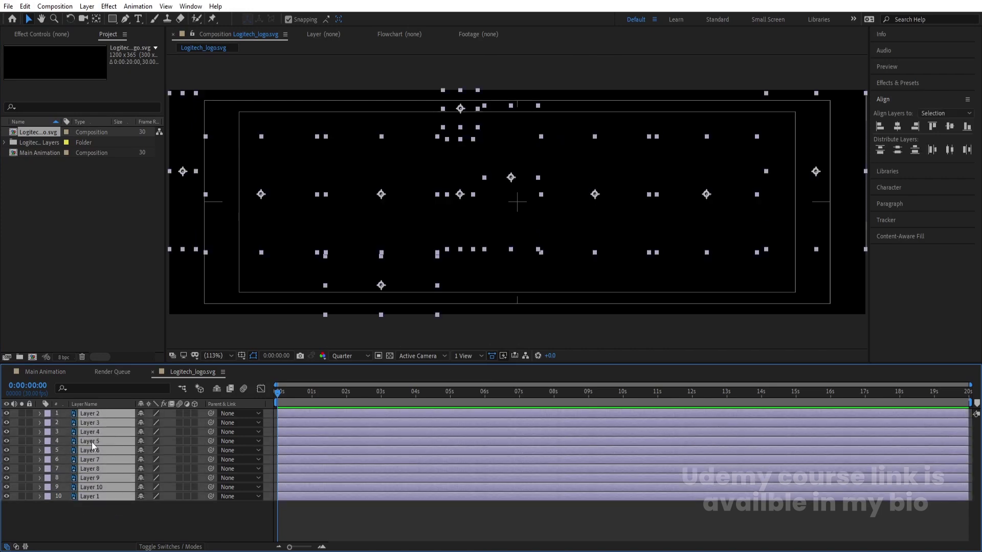
{"action": "left_click", "coordinate": [41, 373]}
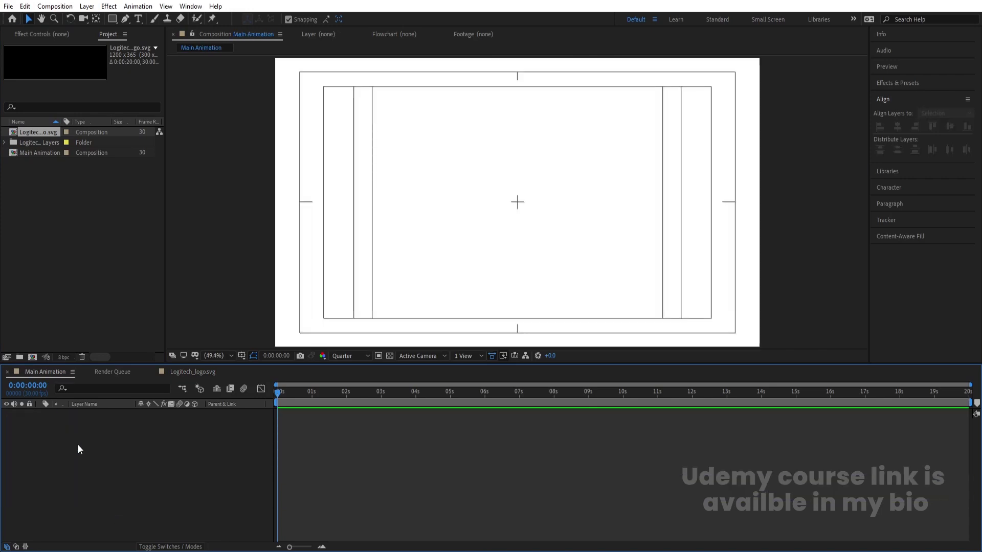
{"action": "key", "text": "ctrl+v"}
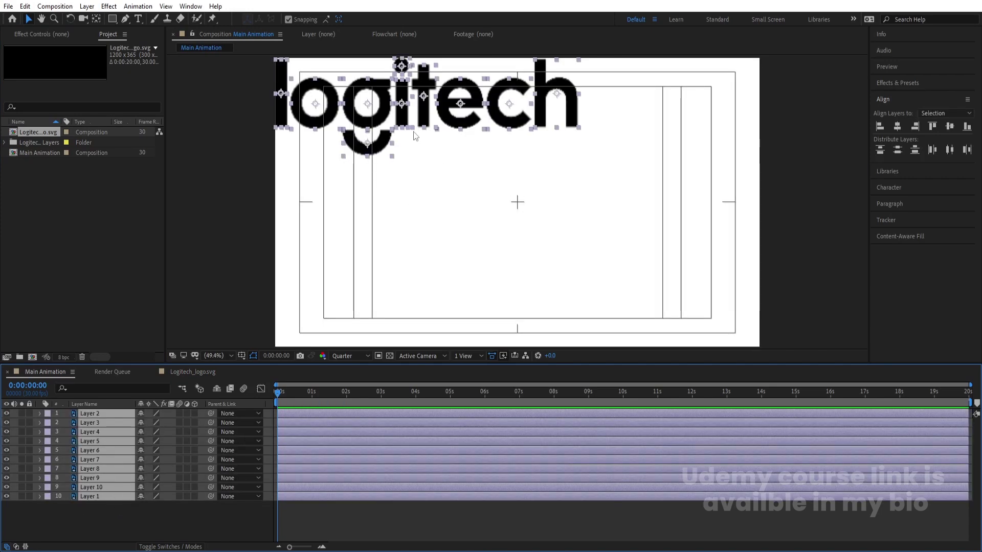
{"action": "left_click_drag", "start_coordinate": [401, 119], "coordinate": [503, 221]}
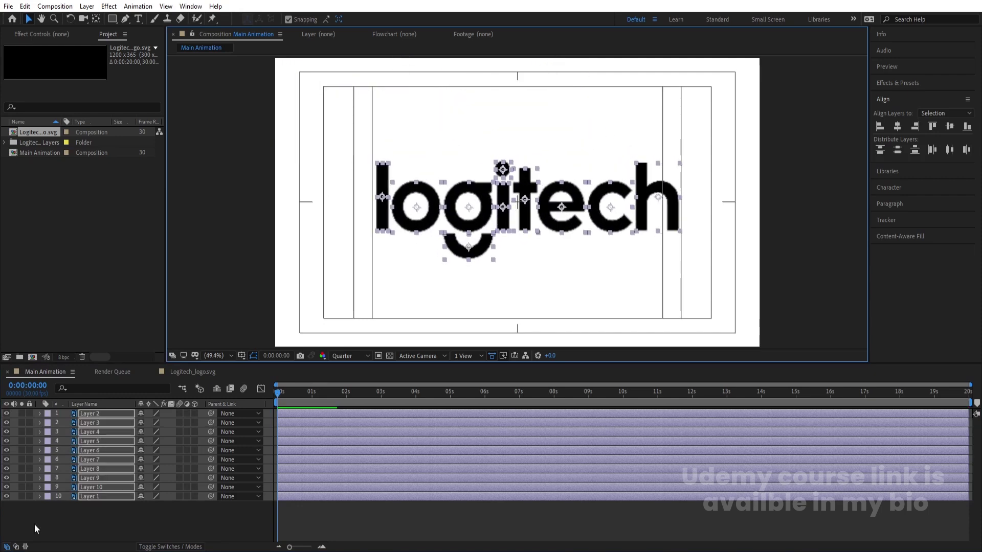
Add a null object to Main Animation and parent all the logo layers to it.
{"action": "left_click", "coordinate": [102, 528]}
{"action": "right_click", "coordinate": [102, 528]}
{"action": "mouse_move", "coordinate": [115, 416]}
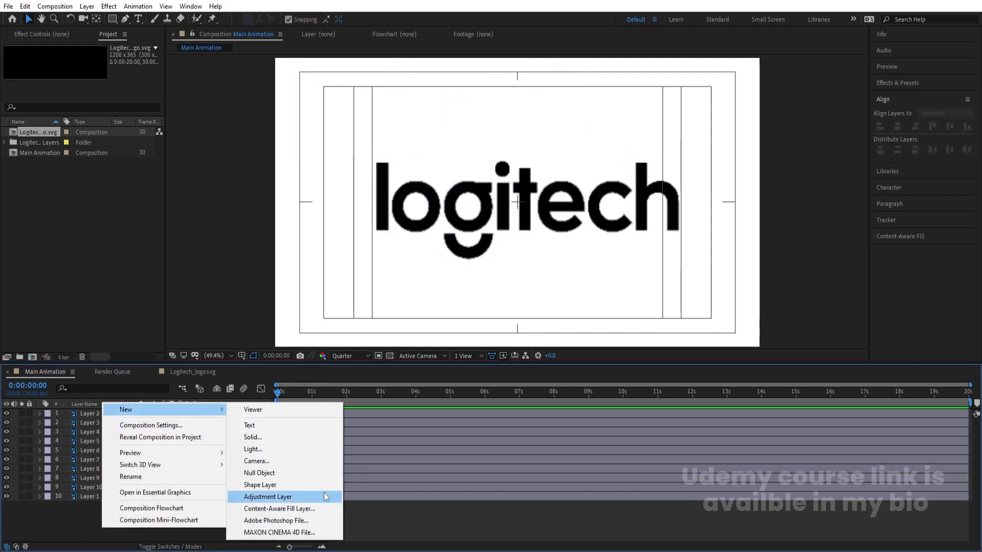
{"action": "left_click", "coordinate": [276, 474]}
{"action": "key", "text": "ctrl+a"}
{"action": "left_click_drag", "start_coordinate": [211, 444], "coordinate": [111, 416]}
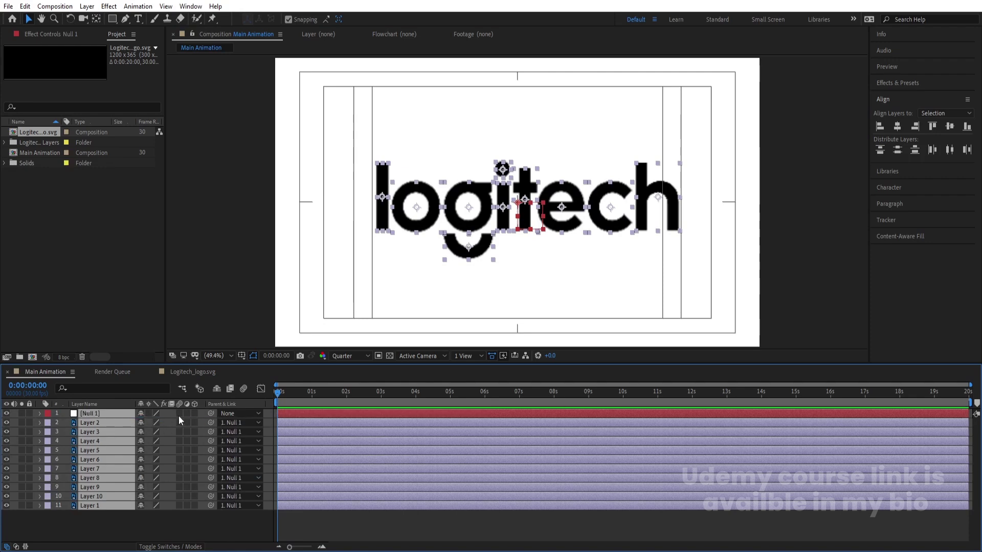
{"action": "left_click", "coordinate": [157, 422]}
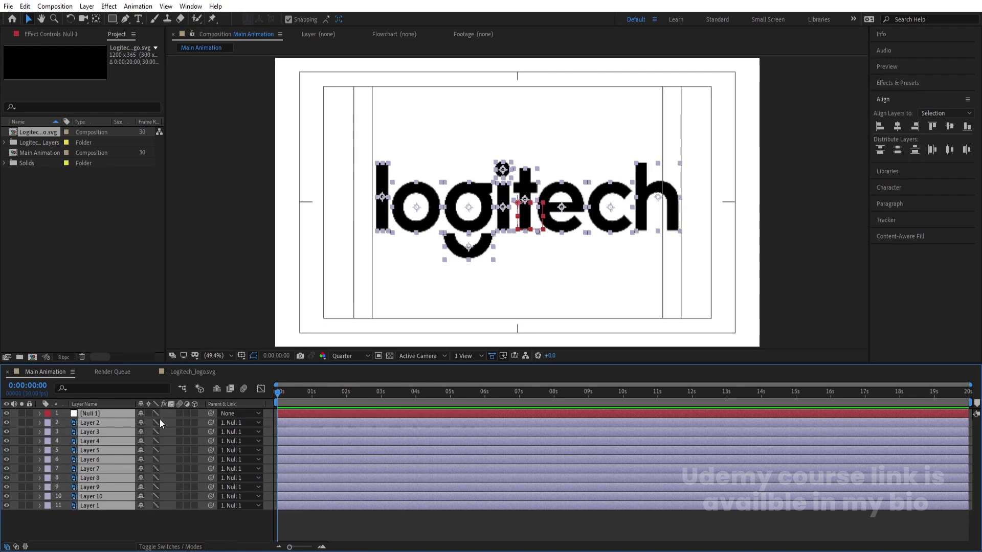
{"action": "key", "text": "F2"}
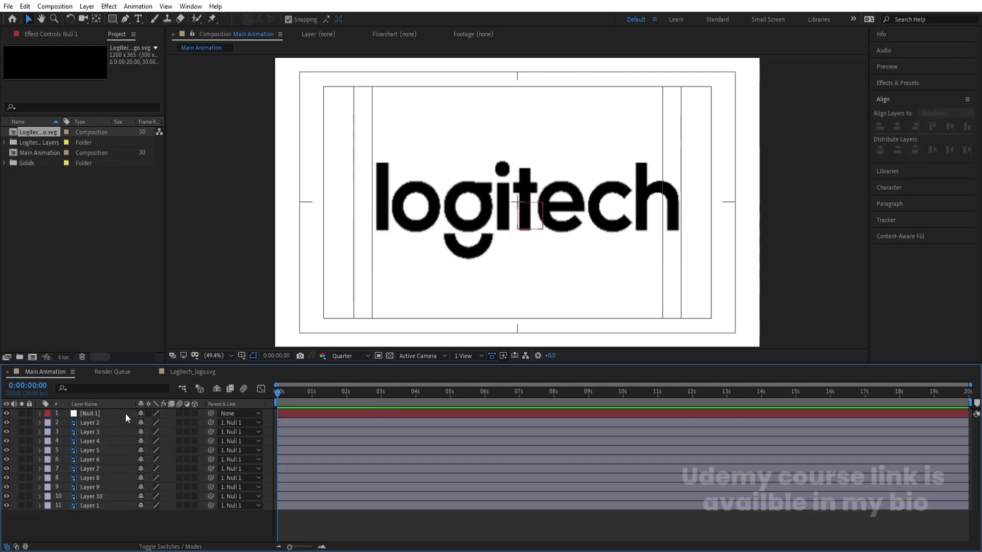
Scale the null object to 73% to shrink the whole logo.
{"action": "left_click", "coordinate": [100, 412]}
{"action": "key", "text": "s"}
{"action": "left_click_drag", "start_coordinate": [154, 424], "coordinate": [140, 425]}
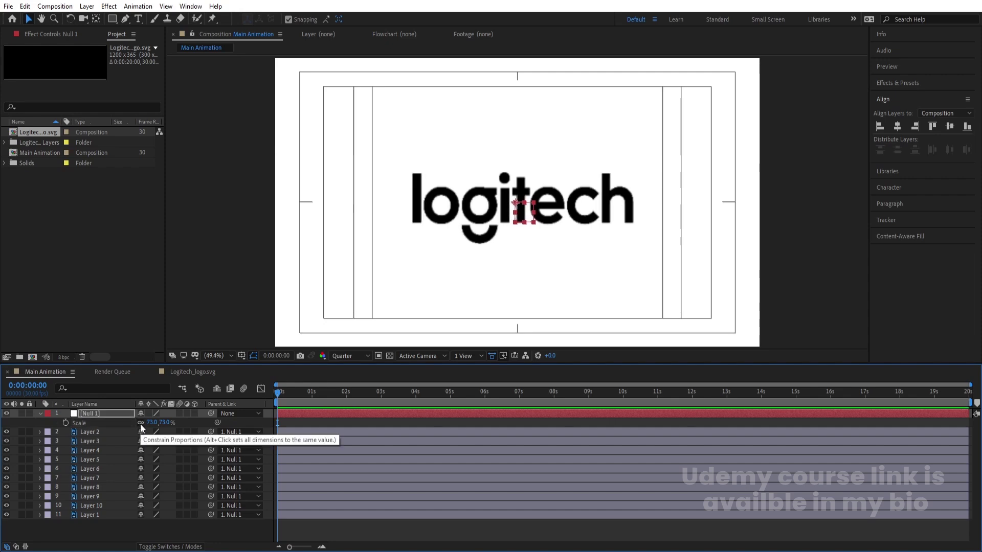
{"action": "left_click", "coordinate": [197, 425]}
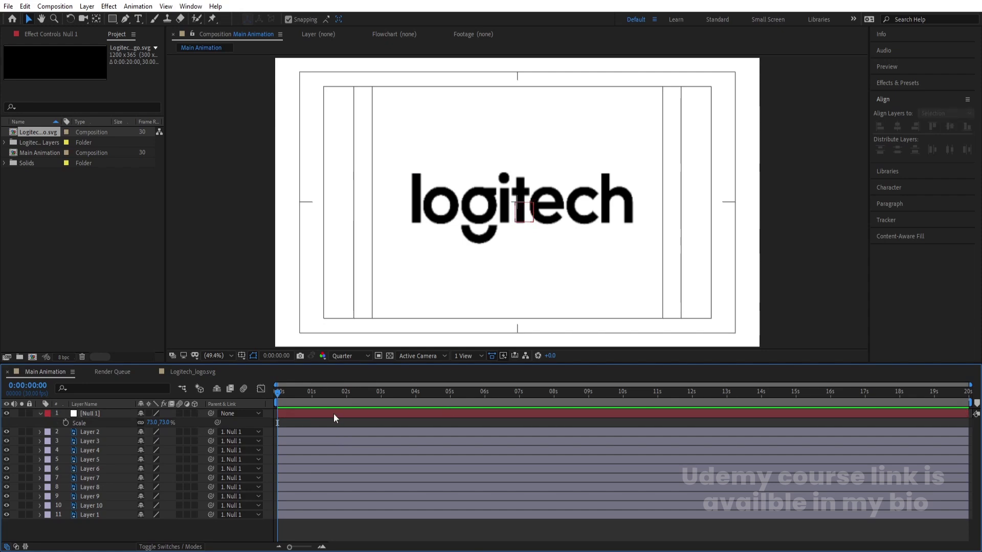
Nudge the null object slightly to the right so the logo sits centred in the frame.
{"action": "left_click", "coordinate": [107, 415]}
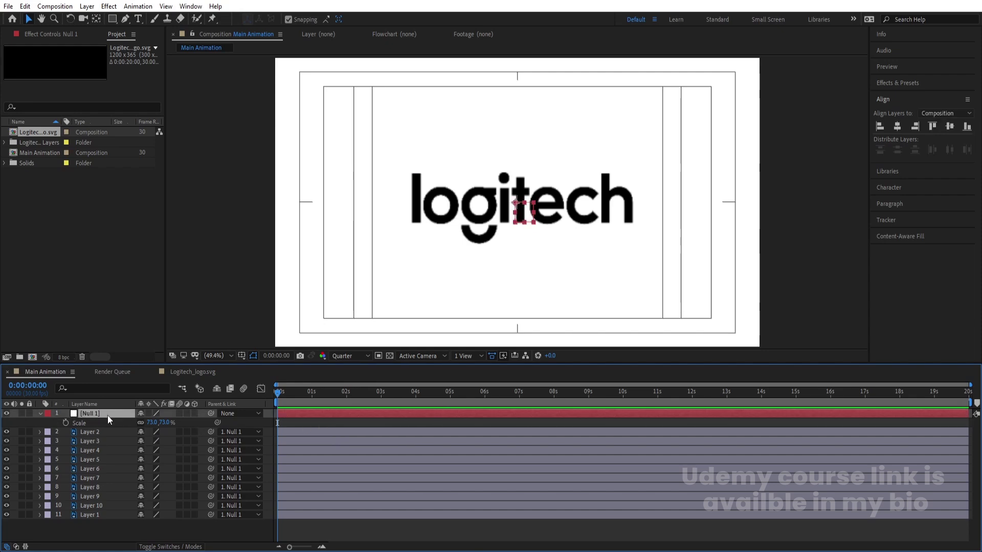
{"action": "key", "text": "Right"}
{"action": "key", "text": "Right"}
{"action": "key", "text": "Right"}
{"action": "key", "text": "Right"}
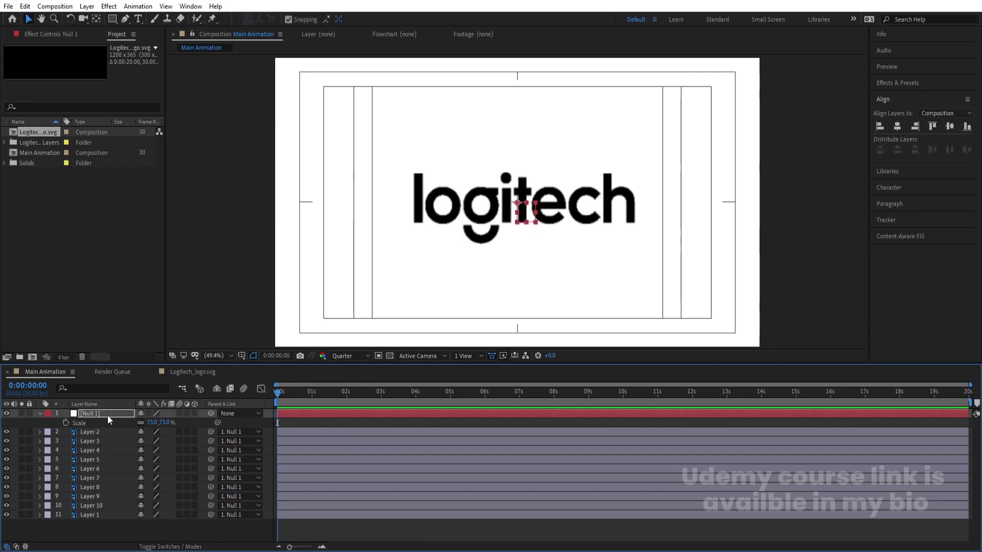
{"action": "key", "text": "Left"}
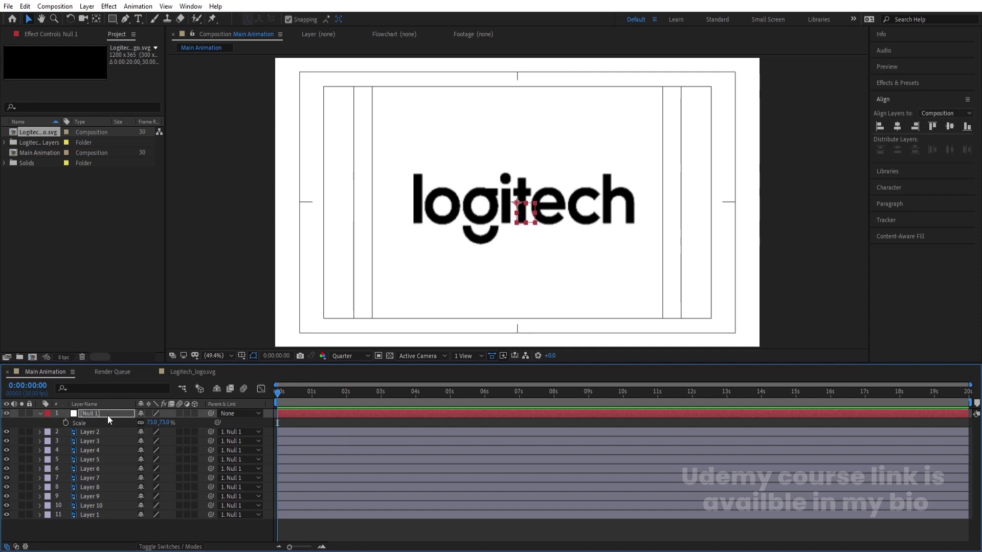
Play a short preview of the composition and return the current time to 0:00:00:00.
{"action": "key", "text": "space"}
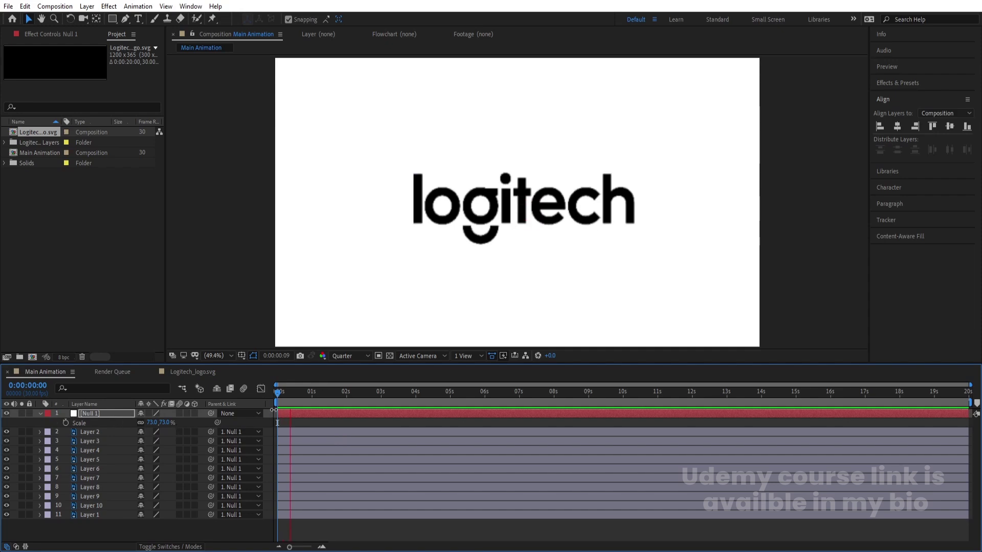
{"action": "key", "text": "space"}
{"action": "left_click_drag", "start_coordinate": [295, 393], "coordinate": [277, 393]}
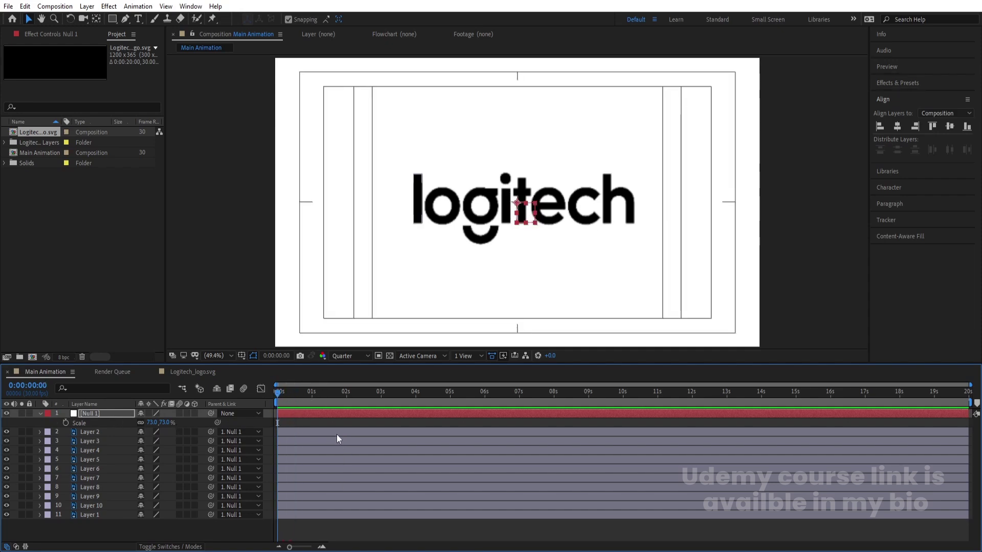
Move the two layers forming the letter i, Layer 6 and Layer 7, directly below the null and label them Yellow.
{"action": "left_click", "coordinate": [294, 422]}
{"action": "left_click", "coordinate": [502, 205]}
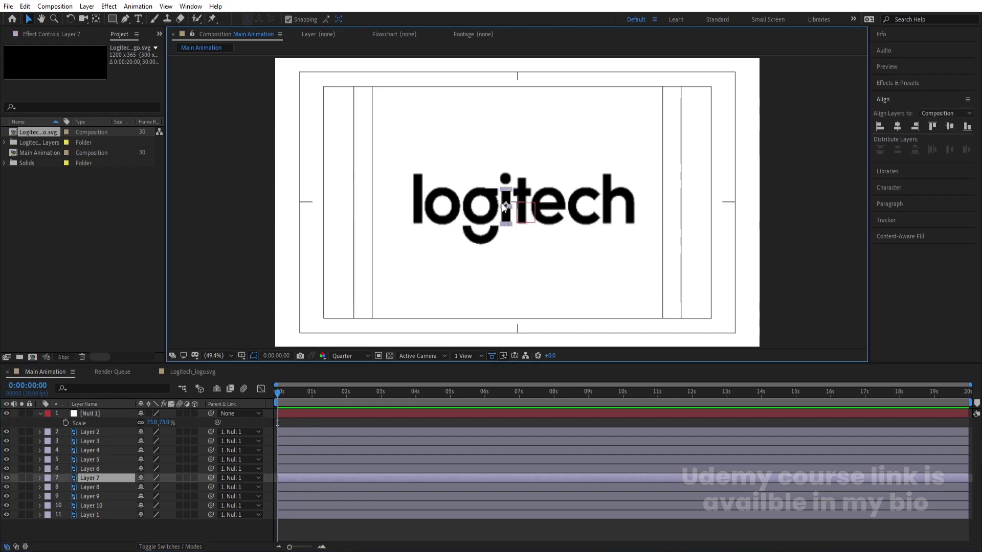
{"action": "left_click", "coordinate": [505, 180], "text": "shift"}
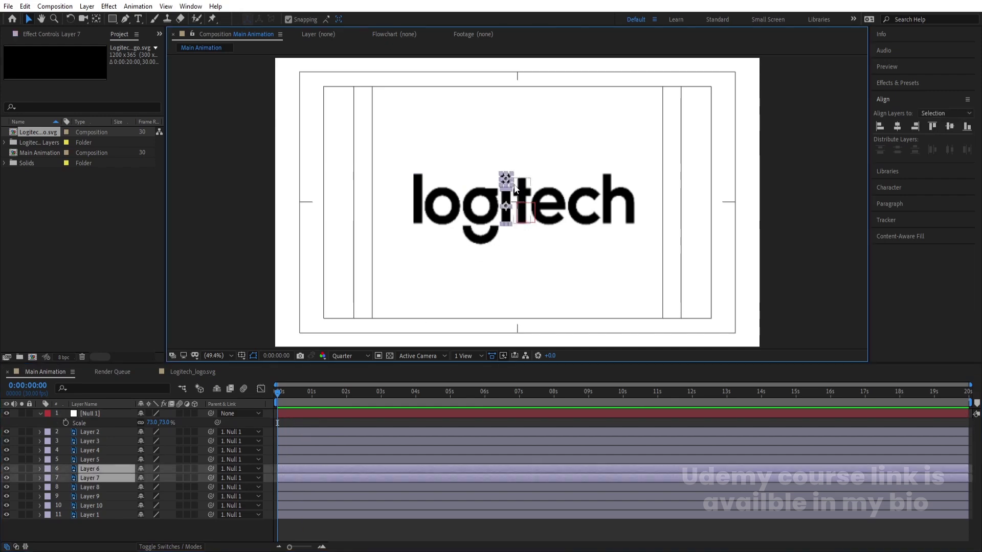
{"action": "left_click_drag", "start_coordinate": [99, 475], "coordinate": [101, 424]}
{"action": "left_click", "coordinate": [47, 439]}
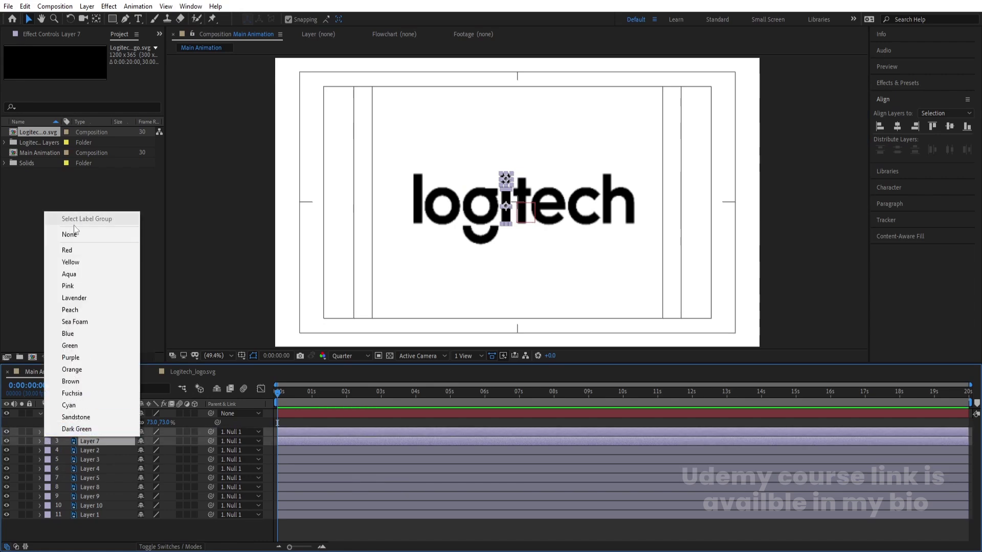
{"action": "left_click", "coordinate": [73, 264]}
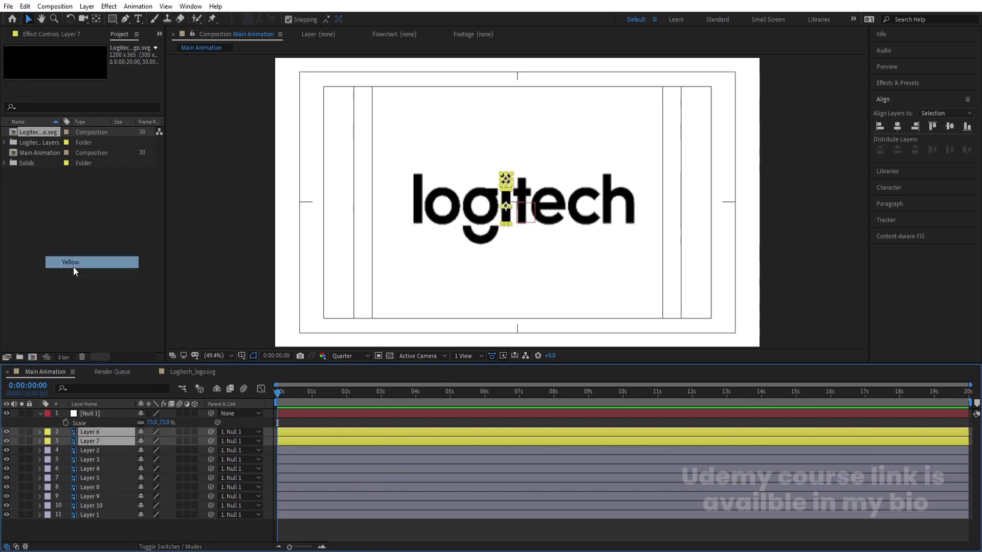
Delete the null object and hide all layers except the two yellow ones that form the letter i.
{"action": "left_click", "coordinate": [307, 414]}
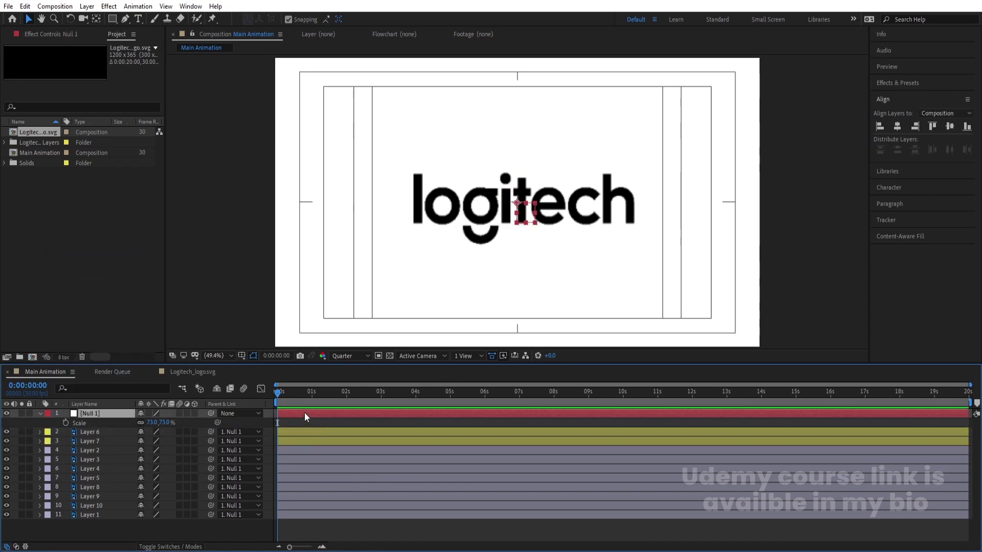
{"action": "key", "text": "Delete"}
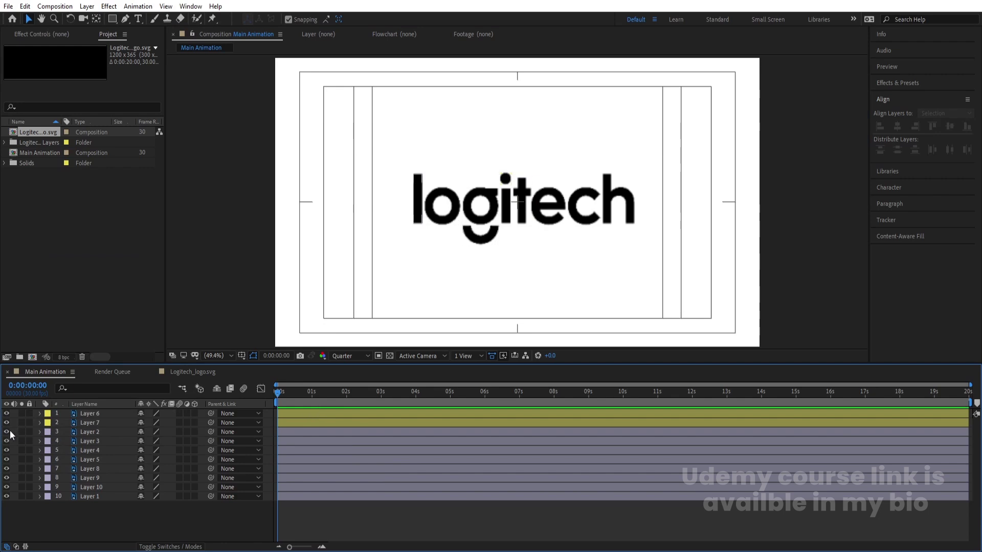
{"action": "left_click_drag", "start_coordinate": [7, 432], "coordinate": [26, 499]}
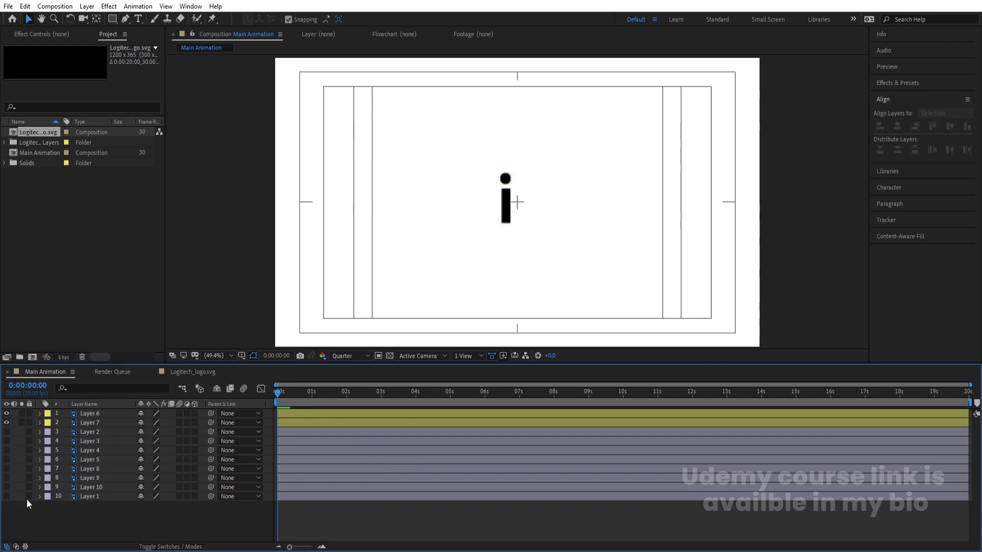
Set the preview resolution to Full and the Pen tool's stroke colour to red (FF0000).
{"action": "left_click", "coordinate": [345, 356]}
{"action": "left_click", "coordinate": [351, 382]}
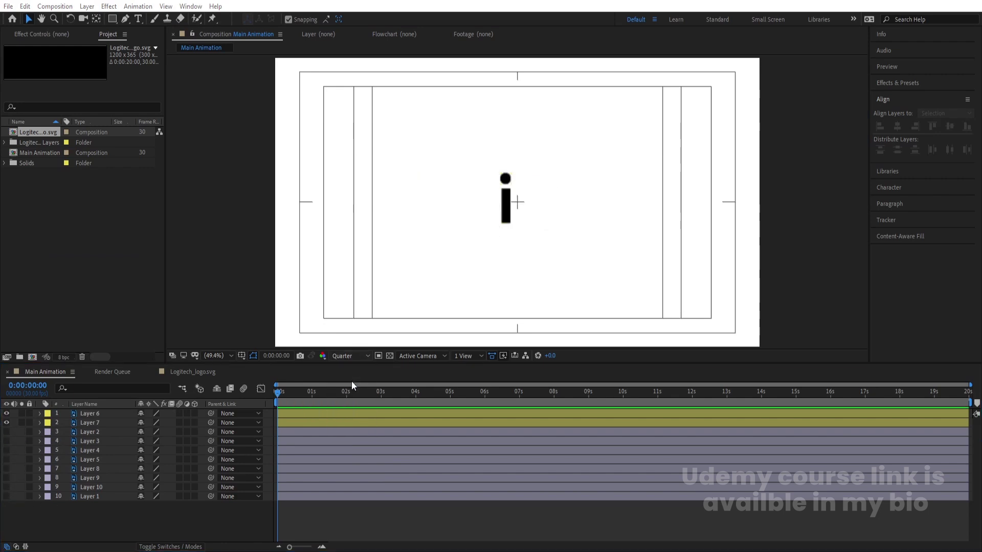
{"action": "left_click", "coordinate": [125, 19]}
{"action": "left_click", "coordinate": [328, 20]}
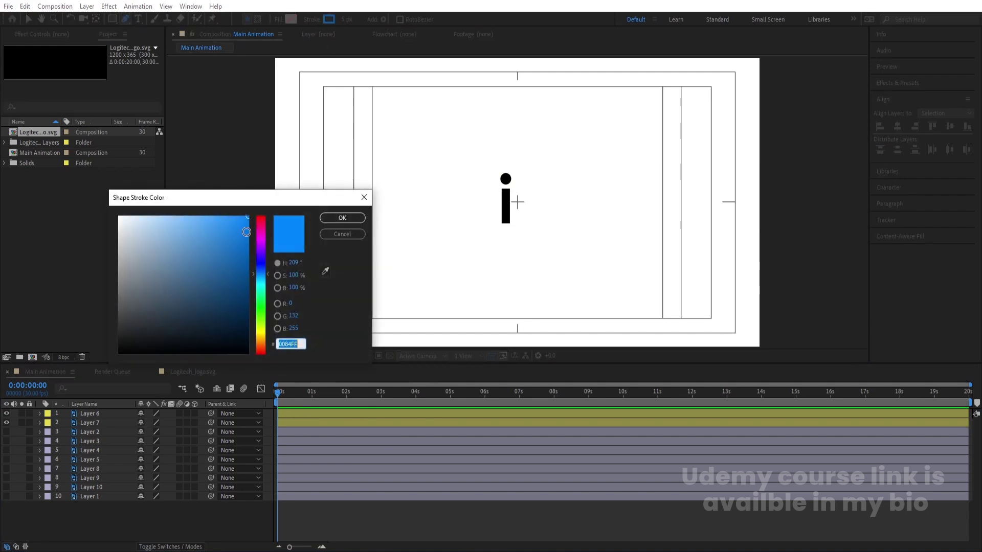
{"action": "left_click_drag", "start_coordinate": [265, 229], "coordinate": [264, 164]}
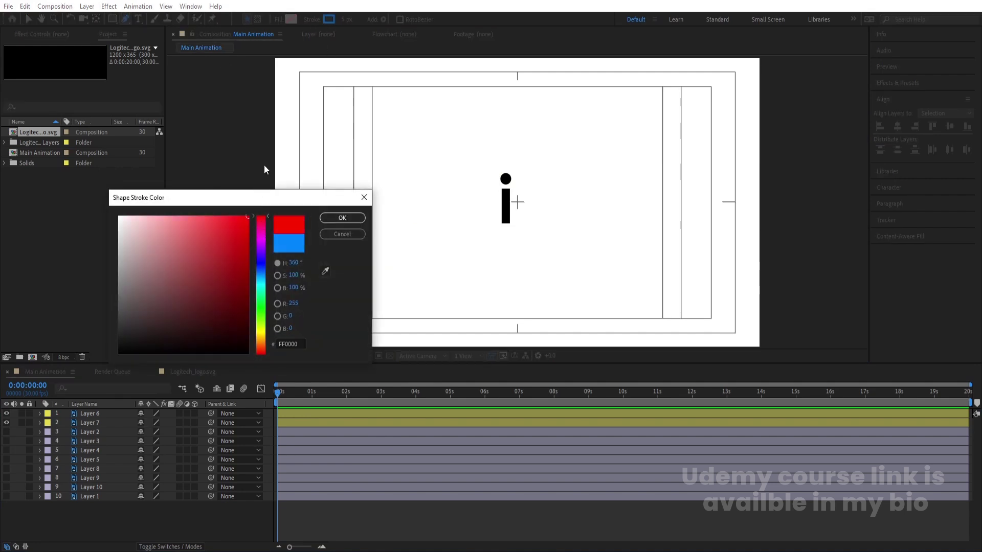
{"action": "left_click", "coordinate": [328, 217]}
Draw an angular U-shaped open path from the top centre of the i's stem down, across to the left, and up to the frame's top edge.
{"action": "key", "text": "period"}
{"action": "key", "text": "period"}
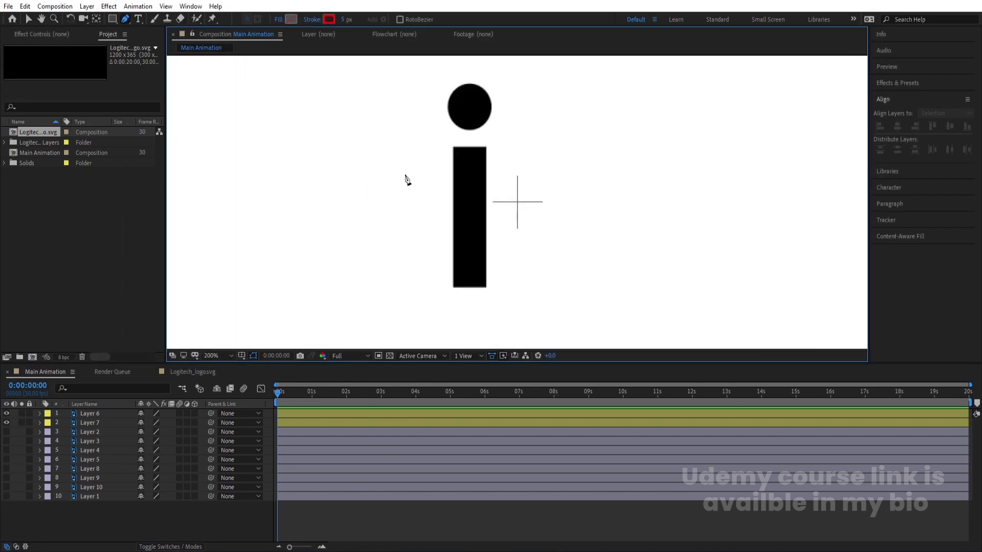
{"action": "left_click", "coordinate": [470, 148]}
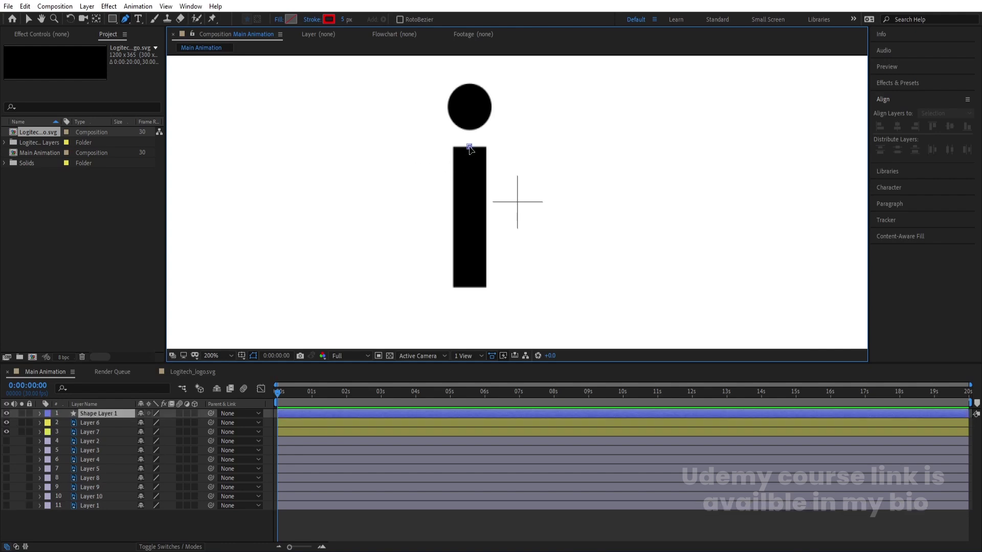
{"action": "left_click", "coordinate": [469, 288]}
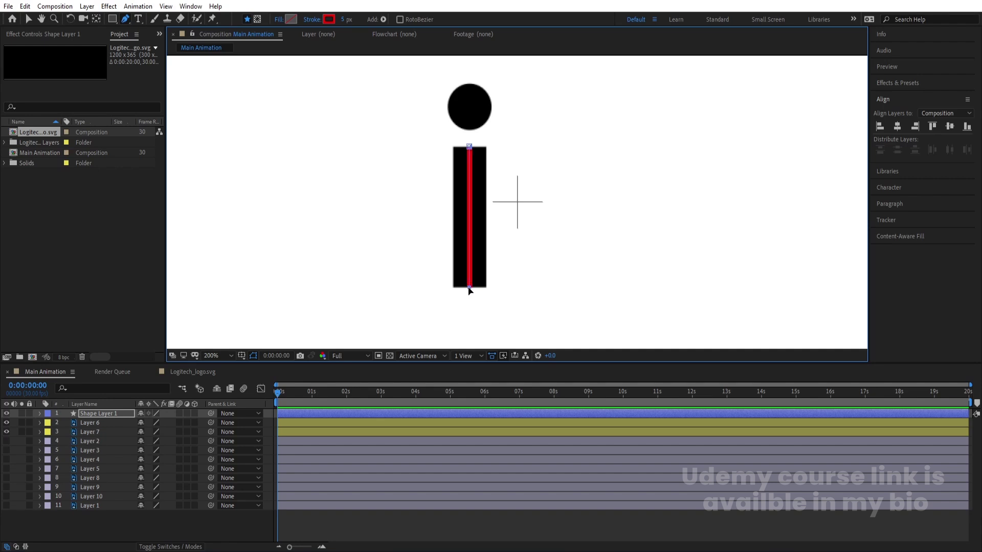
{"action": "left_click_drag", "start_coordinate": [469, 288], "coordinate": [476, 269]}
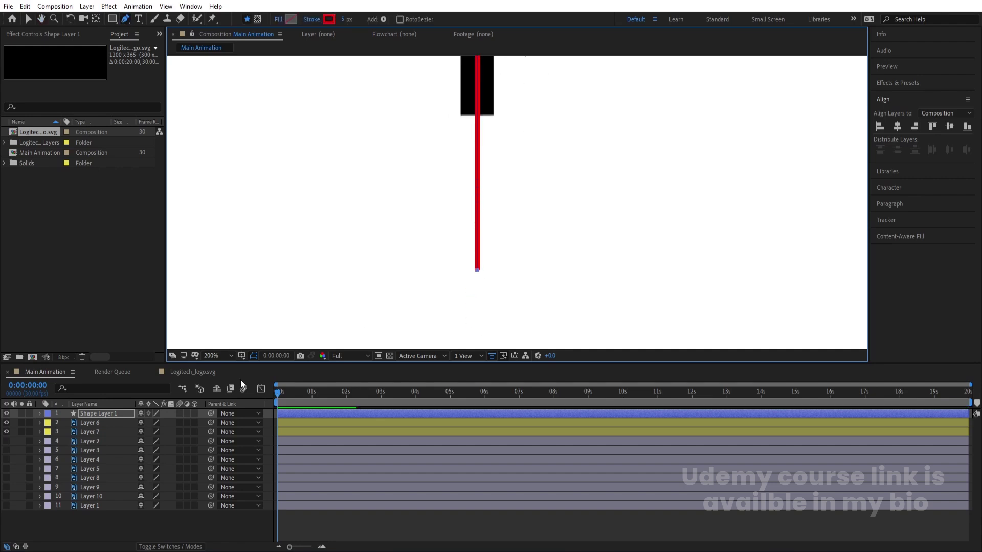
{"action": "left_click", "coordinate": [220, 355]}
{"action": "left_click", "coordinate": [223, 162]}
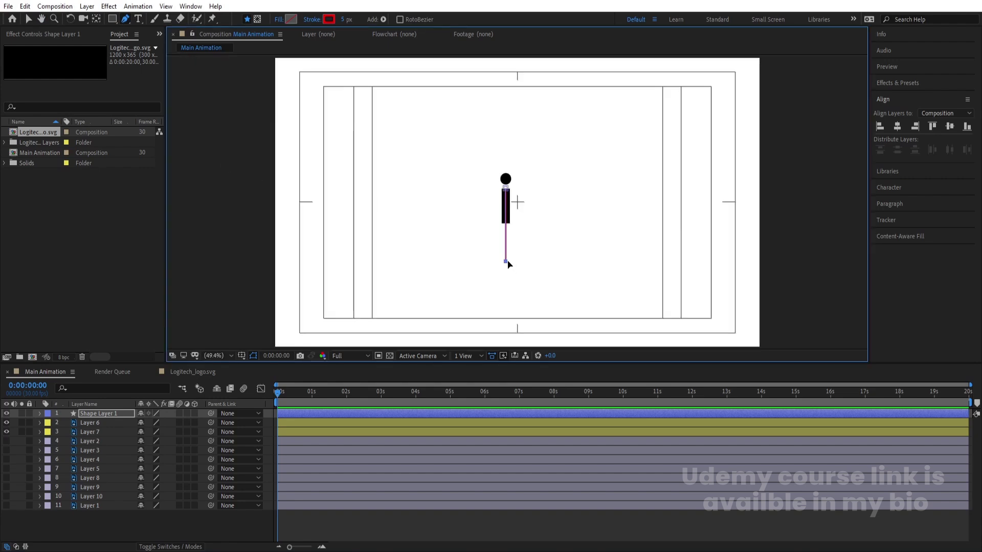
{"action": "left_click_drag", "start_coordinate": [508, 277], "coordinate": [506, 293]}
{"action": "left_click", "coordinate": [409, 292]}
{"action": "left_click", "coordinate": [412, 57], "text": "shift"}
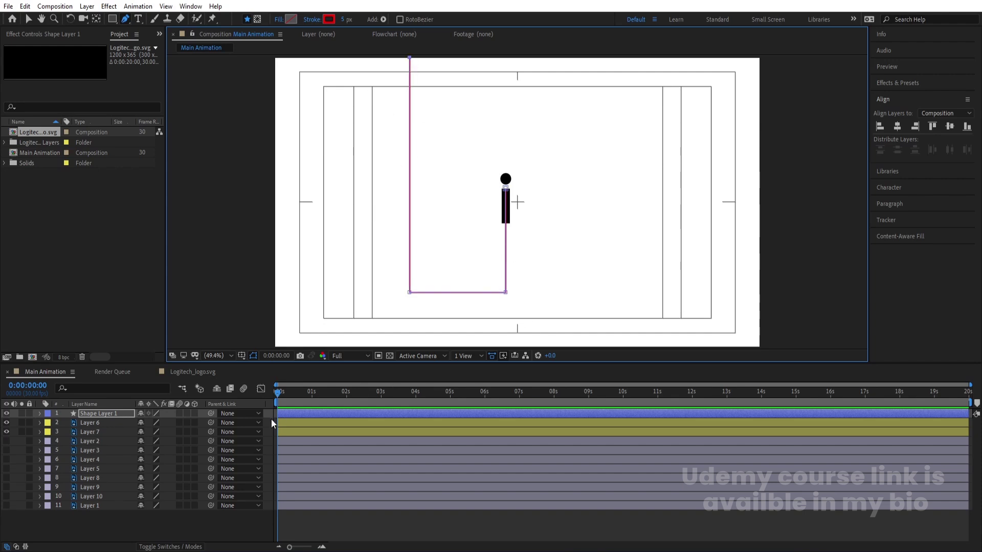
{"action": "key", "text": "F2"}
Set the red path's stroke width to 33 px to cover the full width of the i's stem.
{"action": "key", "text": "period"}
{"action": "key", "text": "period"}
{"action": "key", "text": "period"}
{"action": "key", "text": "period"}
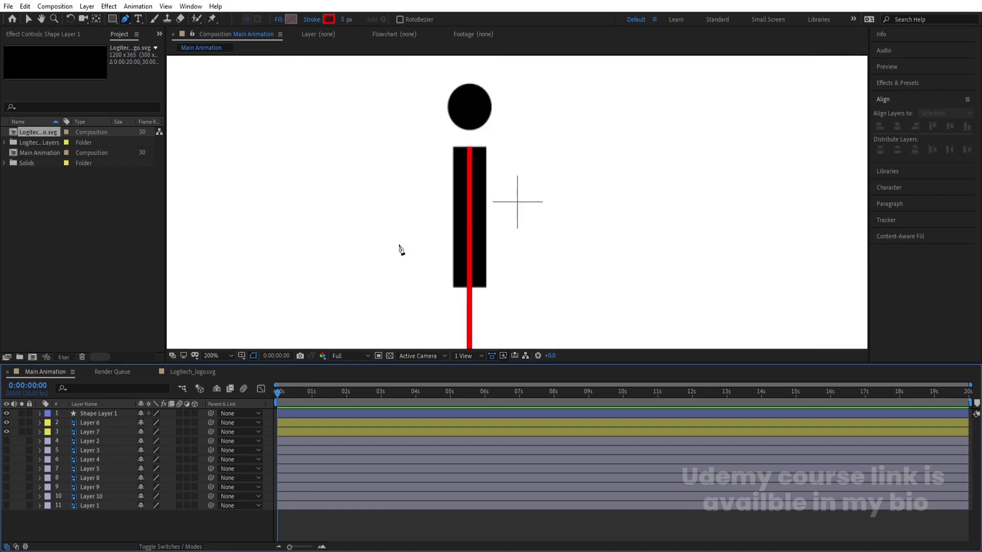
{"action": "left_click", "coordinate": [84, 416]}
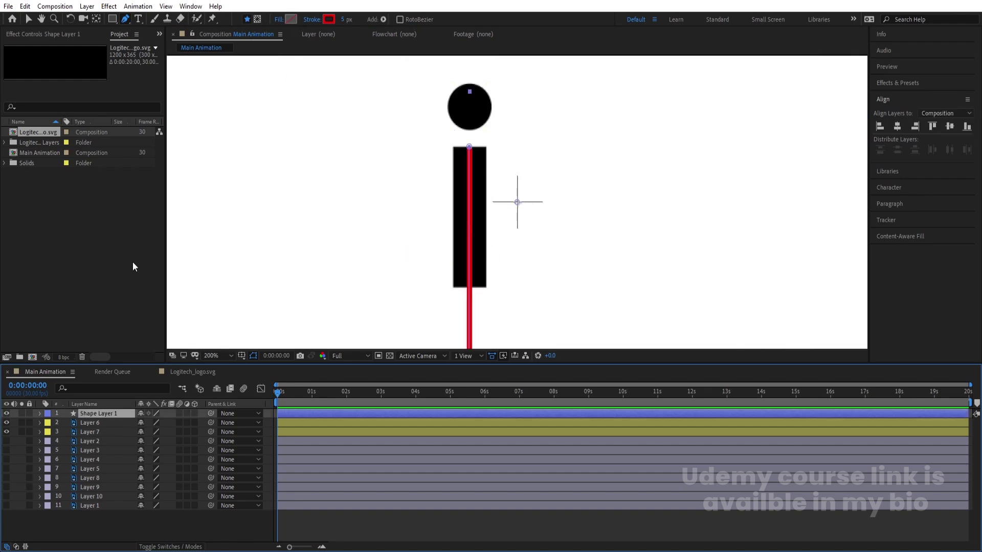
{"action": "left_click_drag", "start_coordinate": [345, 20], "coordinate": [361, 19]}
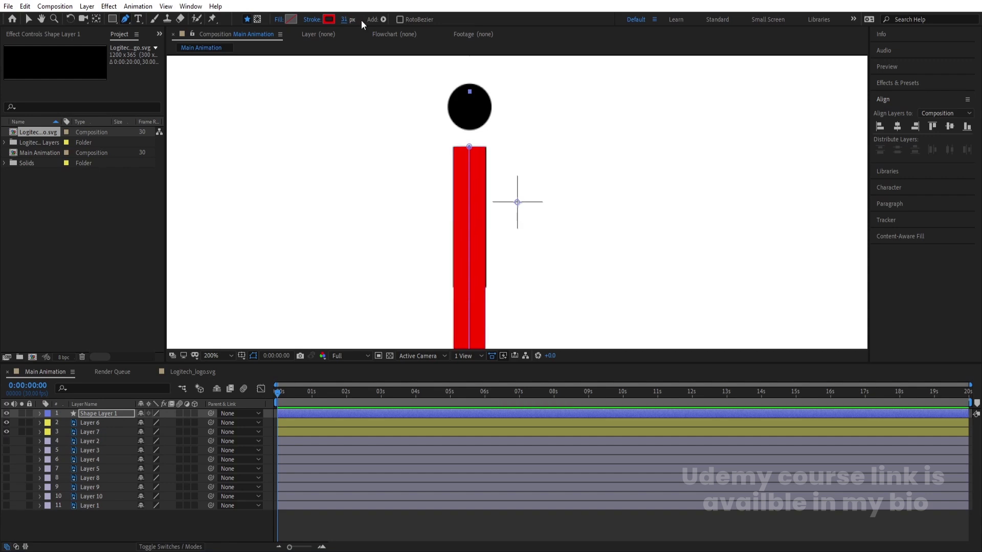
{"action": "left_click", "coordinate": [105, 414]}
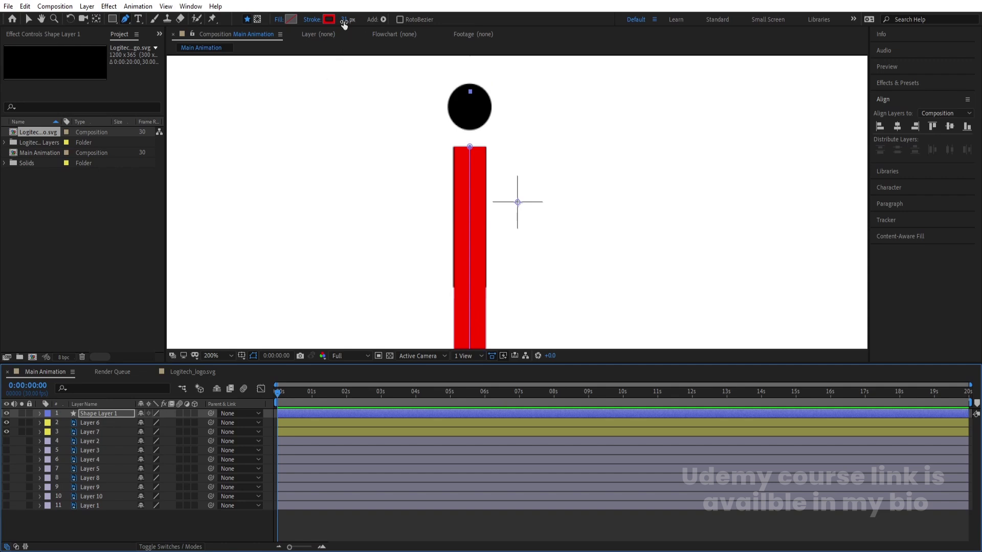
{"action": "left_click_drag", "start_coordinate": [344, 22], "coordinate": [348, 23]}
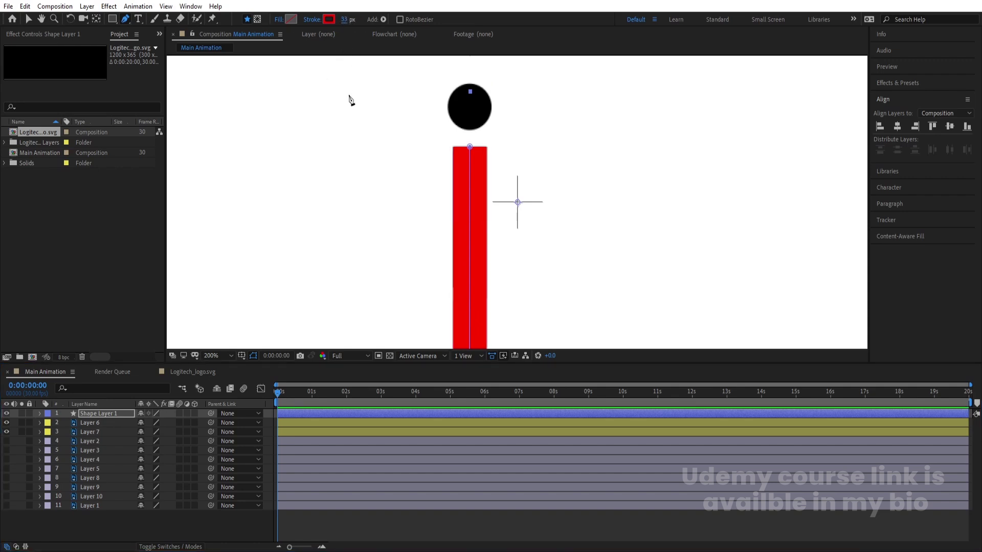
Add Round Corners to Shape Layer 1 and set the radius to 193.
{"action": "left_click", "coordinate": [211, 356]}
{"action": "left_click", "coordinate": [221, 164]}
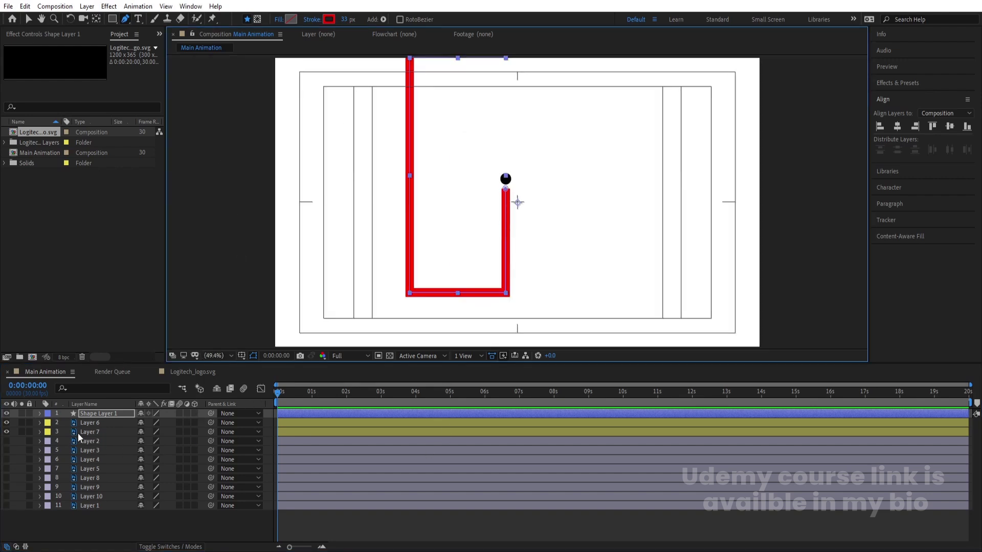
{"action": "left_click", "coordinate": [40, 413]}
{"action": "left_click", "coordinate": [200, 423]}
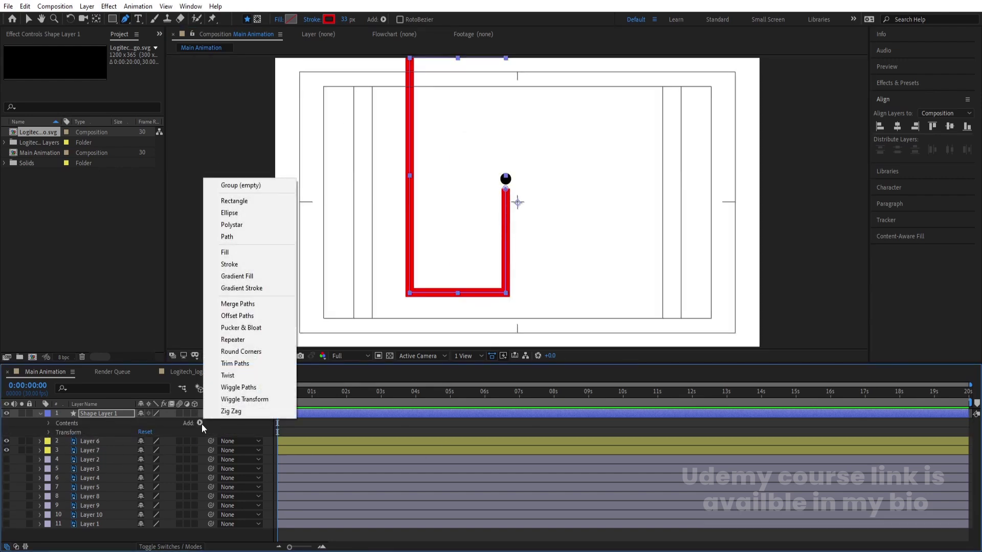
{"action": "left_click", "coordinate": [239, 351]}
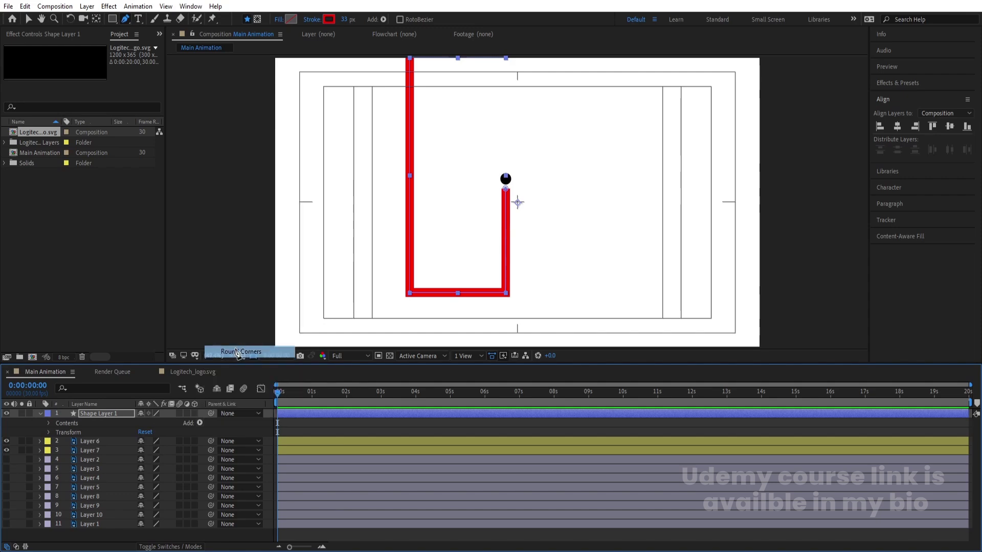
{"action": "left_click", "coordinate": [58, 442]}
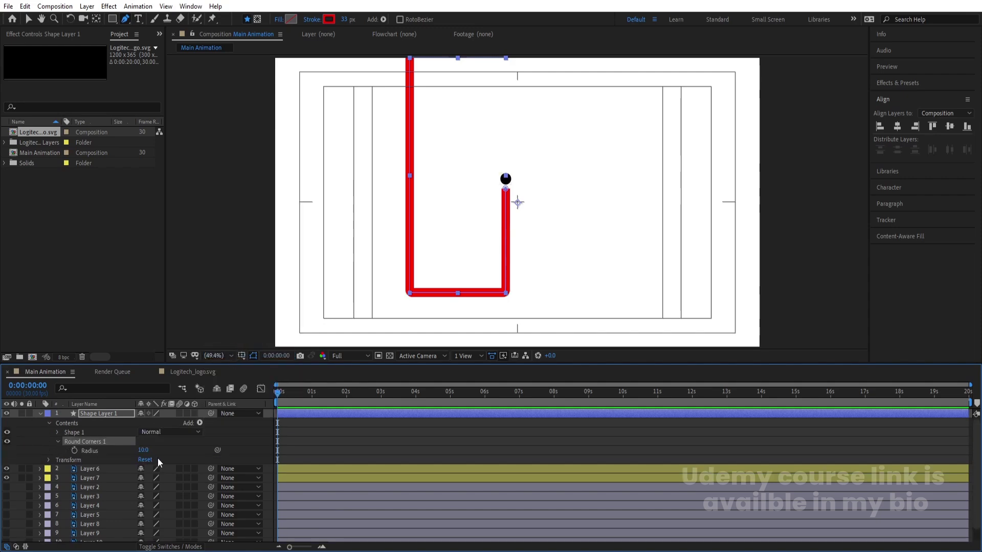
{"action": "left_click_drag", "start_coordinate": [143, 450], "coordinate": [227, 435]}
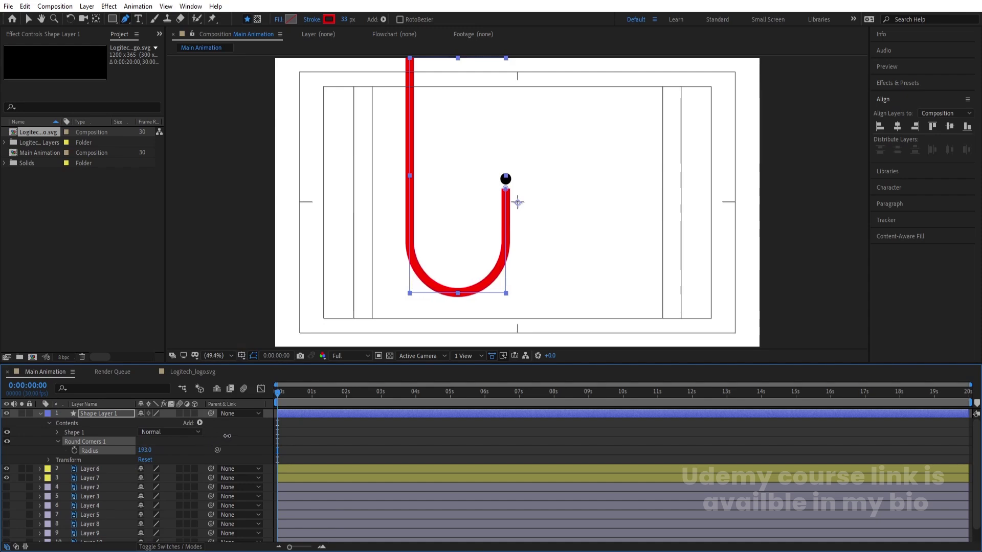
Add Trim Paths to Shape Layer 1 and keyframe its Start at 100% at 0:00:00:00.
{"action": "left_click", "coordinate": [200, 423]}
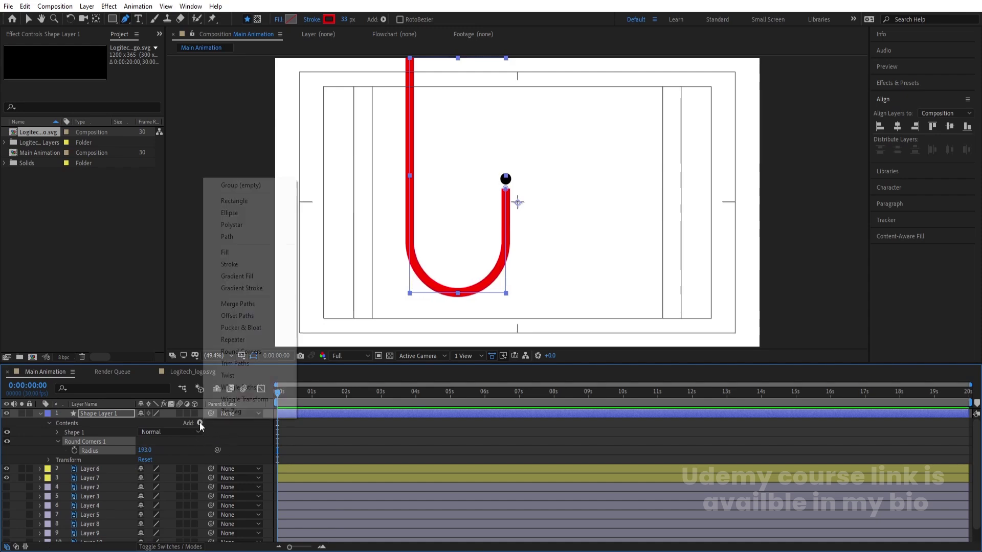
{"action": "left_click", "coordinate": [234, 364]}
{"action": "left_click", "coordinate": [56, 464]}
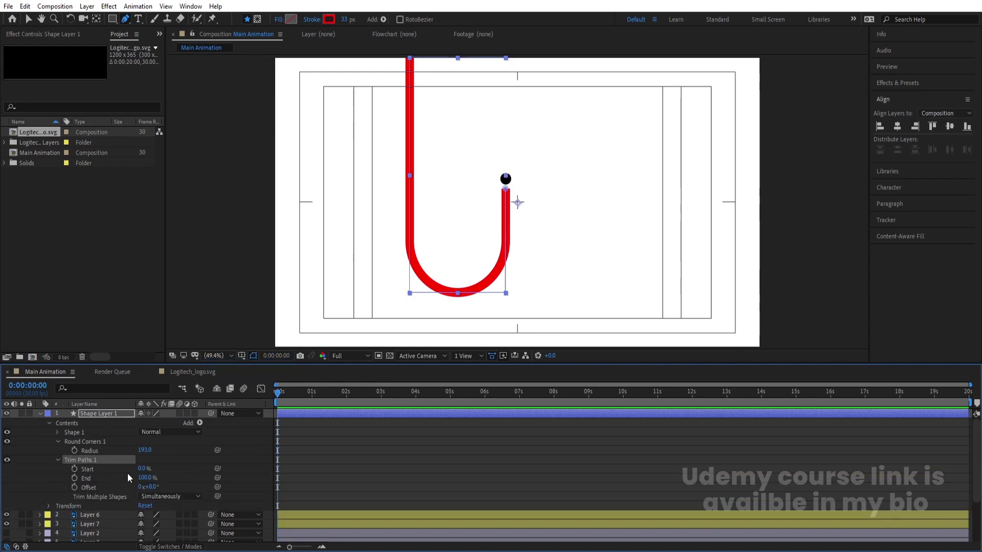
{"action": "mouse_move", "coordinate": [144, 477]}
{"action": "left_mouse_down"}
{"action": "mouse_move", "coordinate": [101, 480]}
{"action": "mouse_move", "coordinate": [132, 483]}
{"action": "mouse_move", "coordinate": [110, 482]}
{"action": "mouse_move", "coordinate": [205, 465]}
{"action": "left_mouse_up"}
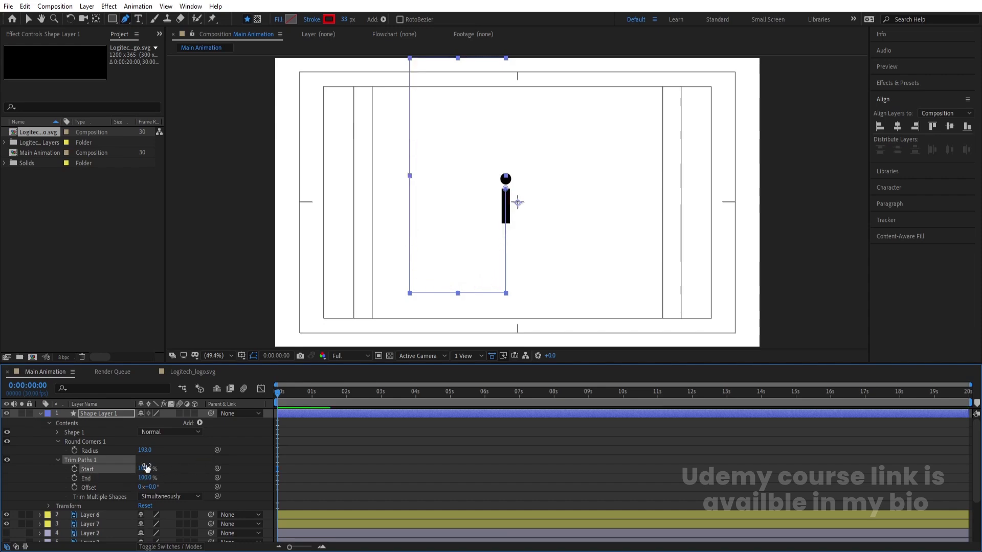
{"action": "left_click", "coordinate": [75, 469]}
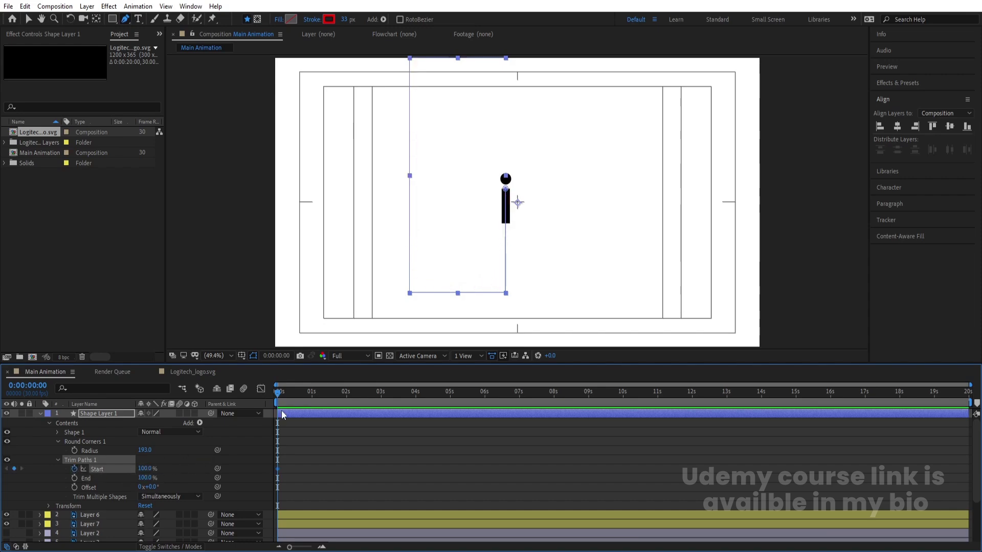
Keyframe the Trim Paths Start at 0% at 0:00:01:00.
{"action": "key", "text": "equal"}
{"action": "left_click", "coordinate": [346, 392]}
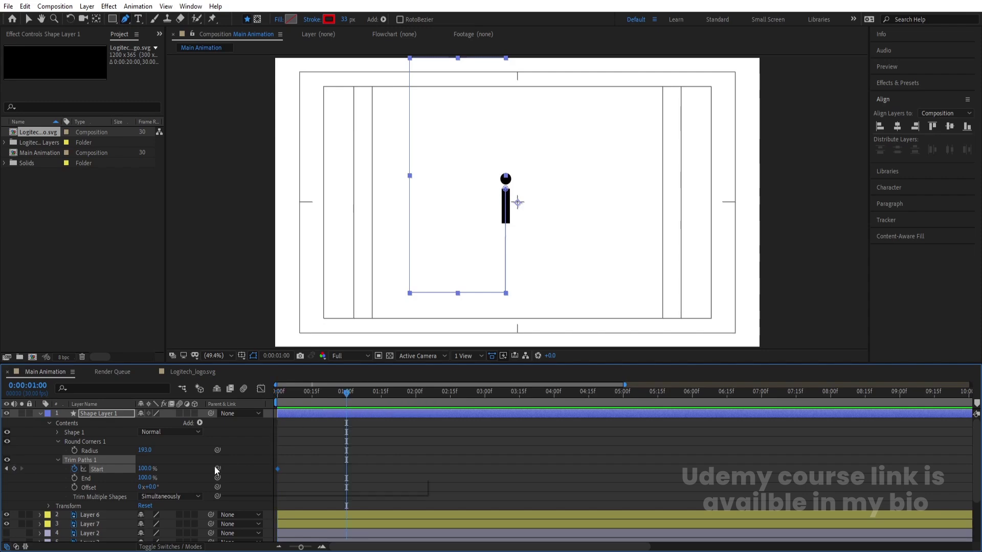
{"action": "left_click_drag", "start_coordinate": [145, 470], "coordinate": [102, 469]}
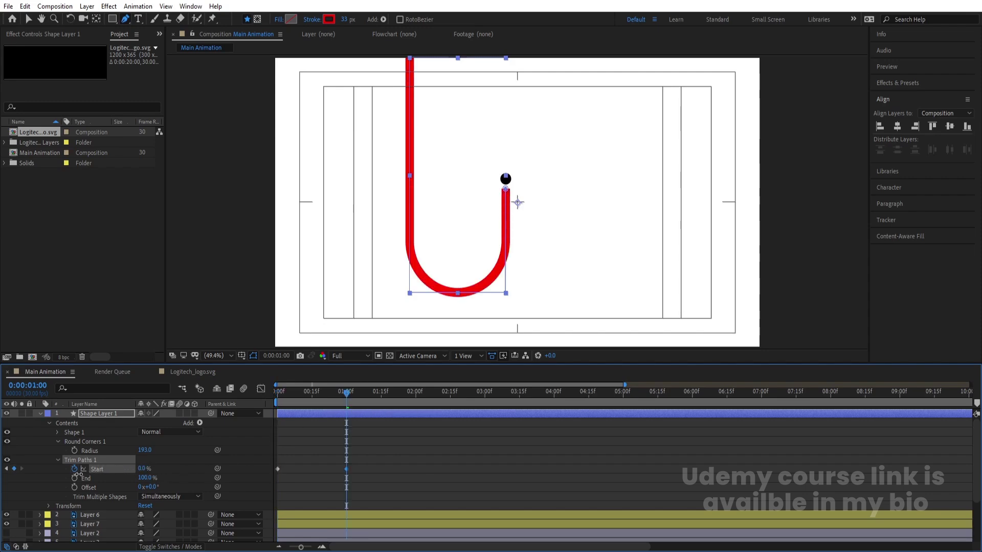
Keyframe the Trim Paths End at 100% at 0:00:00:10 and at 9% at 0:00:01:10.
{"action": "mouse_move", "coordinate": [310, 399]}
{"action": "left_mouse_down"}
{"action": "mouse_move", "coordinate": [256, 403]}
{"action": "mouse_move", "coordinate": [321, 409]}
{"action": "left_mouse_up"}
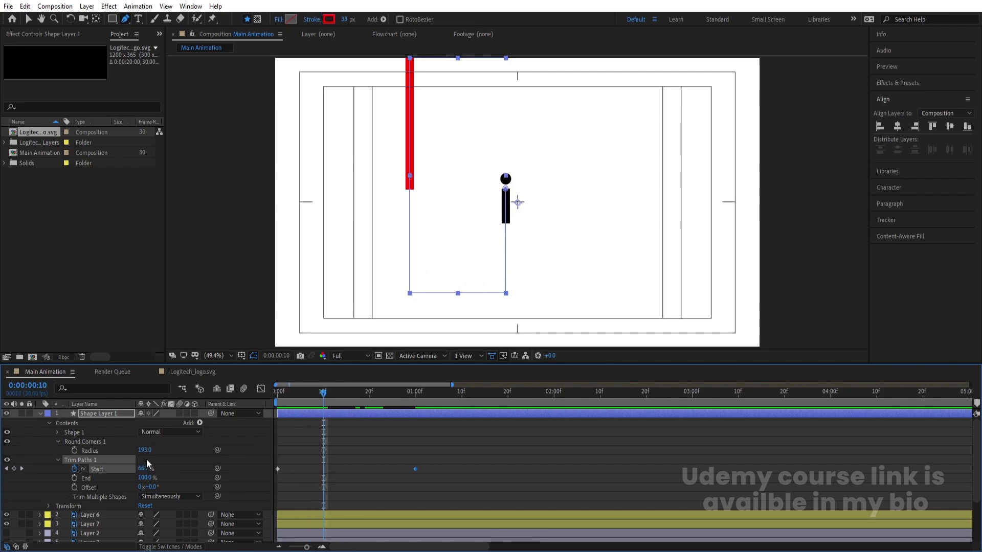
{"action": "left_click", "coordinate": [75, 478]}
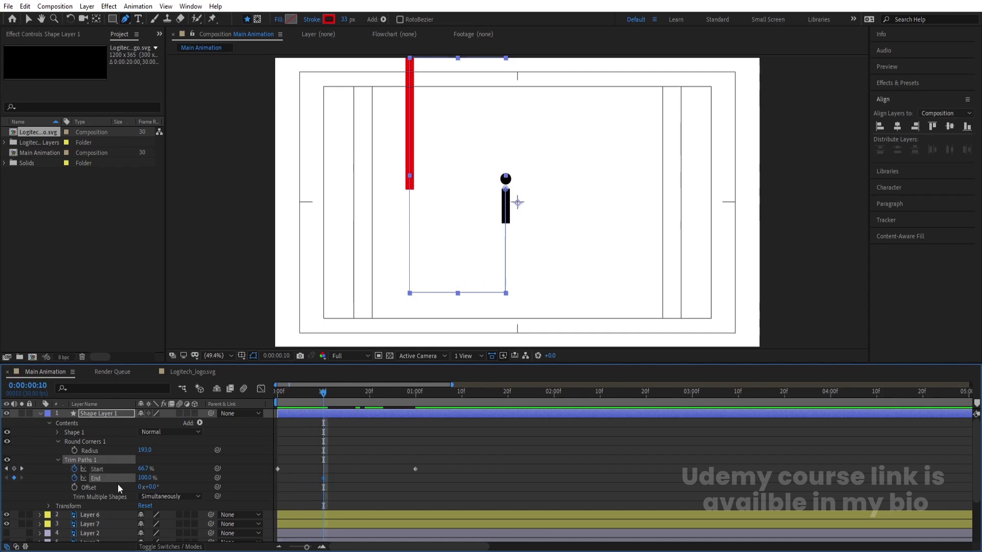
{"action": "left_click", "coordinate": [461, 391]}
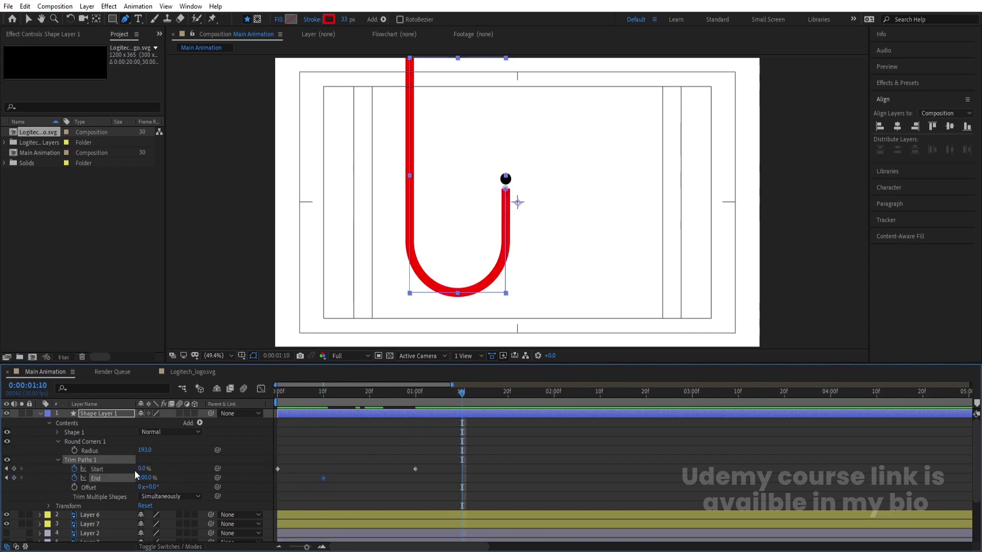
{"action": "left_click_drag", "start_coordinate": [145, 479], "coordinate": [97, 482]}
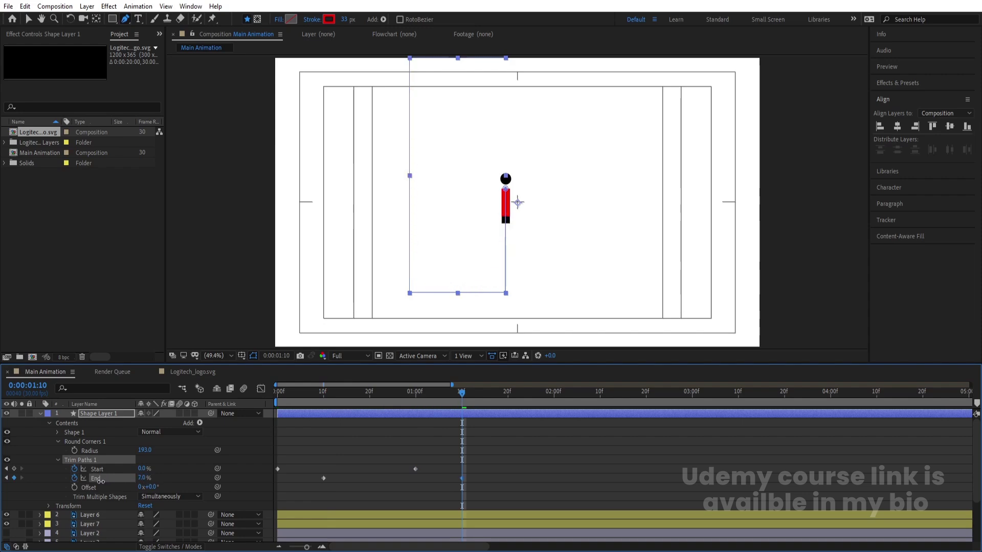
{"action": "left_click", "coordinate": [144, 479]}
{"action": "type", "text": "8"}
{"action": "key", "text": "Return"}
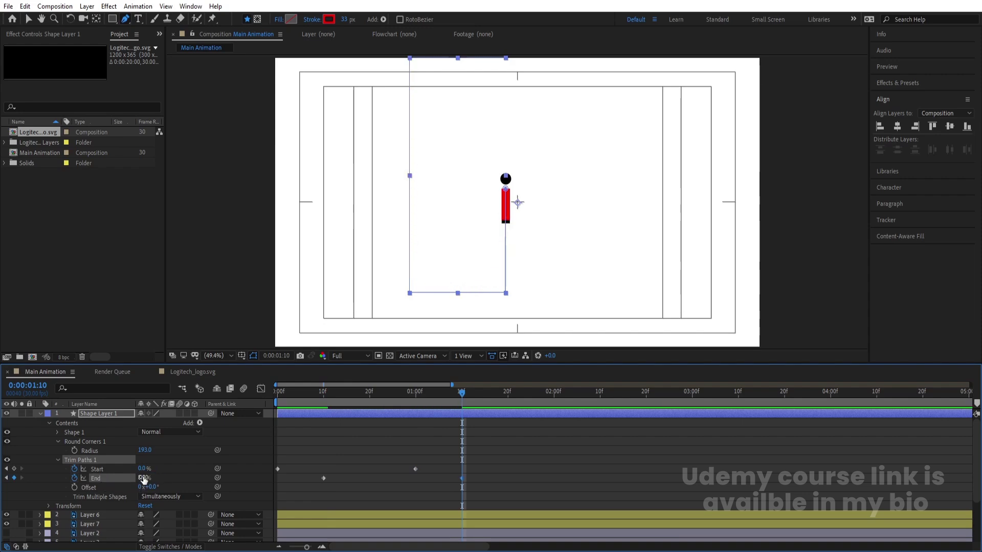
{"action": "left_click", "coordinate": [144, 480]}
{"action": "type", "text": "9"}
{"action": "key", "text": "Return"}
{"action": "left_click", "coordinate": [323, 444]}
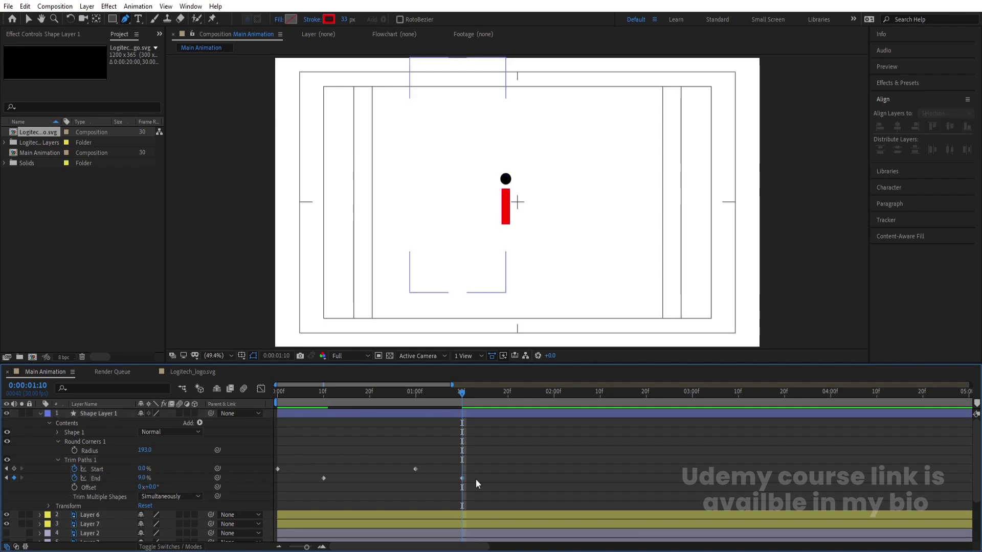
Change the stroke color of Shape Layer 1 to black (000000).
{"action": "left_click", "coordinate": [395, 414]}
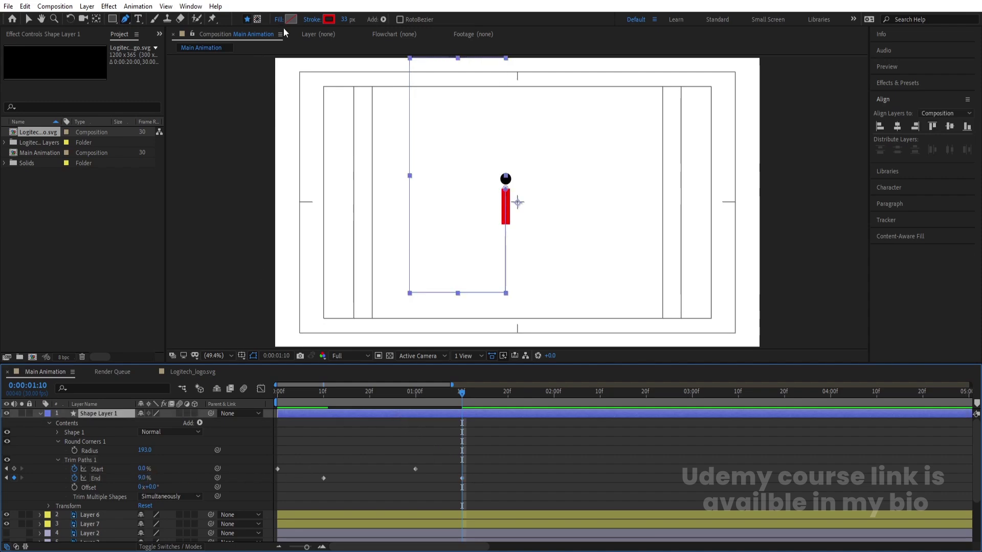
{"action": "left_click", "coordinate": [329, 19]}
{"action": "mouse_move", "coordinate": [216, 275]}
{"action": "left_mouse_down"}
{"action": "mouse_move", "coordinate": [164, 322]}
{"action": "mouse_move", "coordinate": [154, 353]}
{"action": "left_mouse_up"}
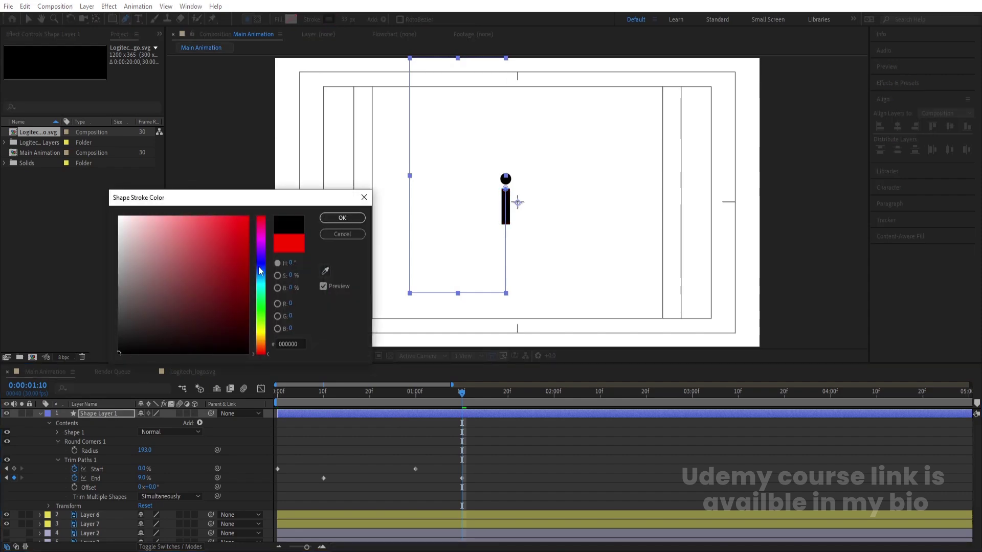
{"action": "left_click", "coordinate": [343, 218]}
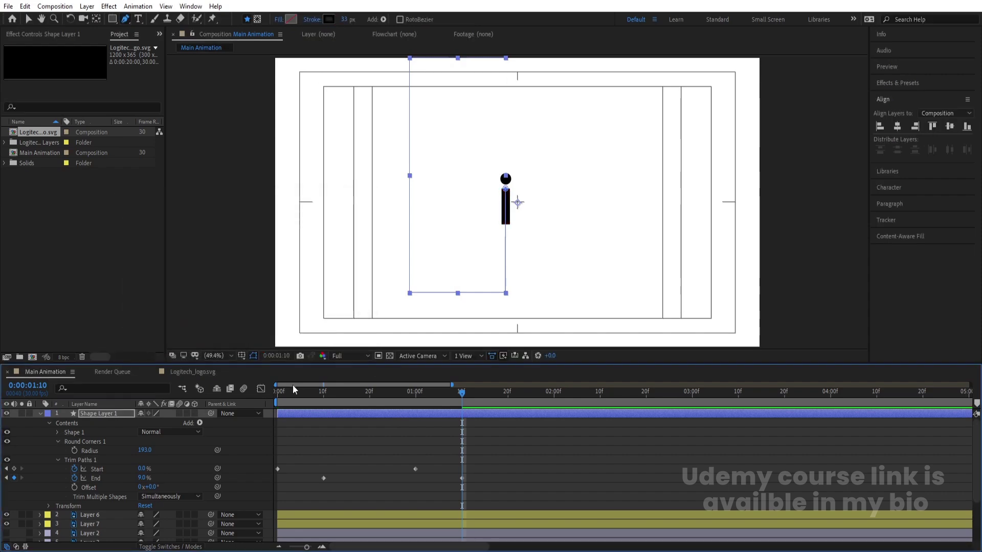
Collapse Shape Layer 1 and delete Layer 7, the original stem of the i.
{"action": "left_click", "coordinate": [41, 413]}
{"action": "left_click", "coordinate": [92, 431]}
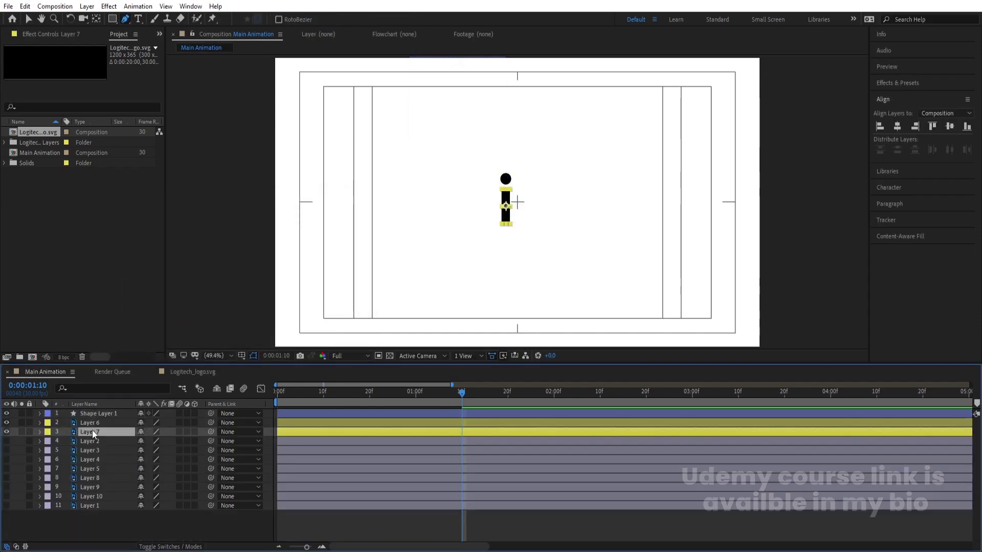
{"action": "key", "text": "Delete"}
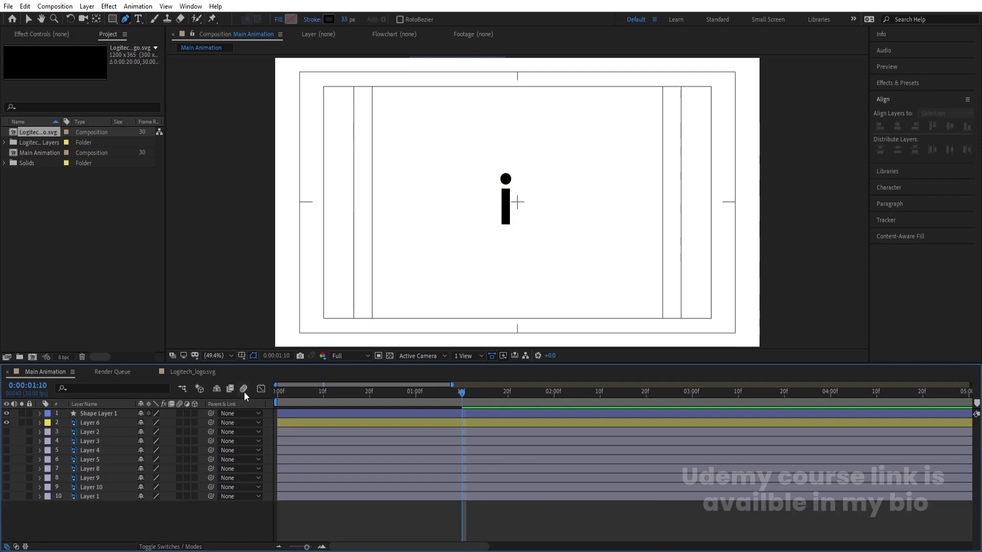
Preview the stroke animation from the start of the composition.
{"action": "left_click_drag", "start_coordinate": [302, 395], "coordinate": [213, 415]}
{"action": "key", "text": "space"}
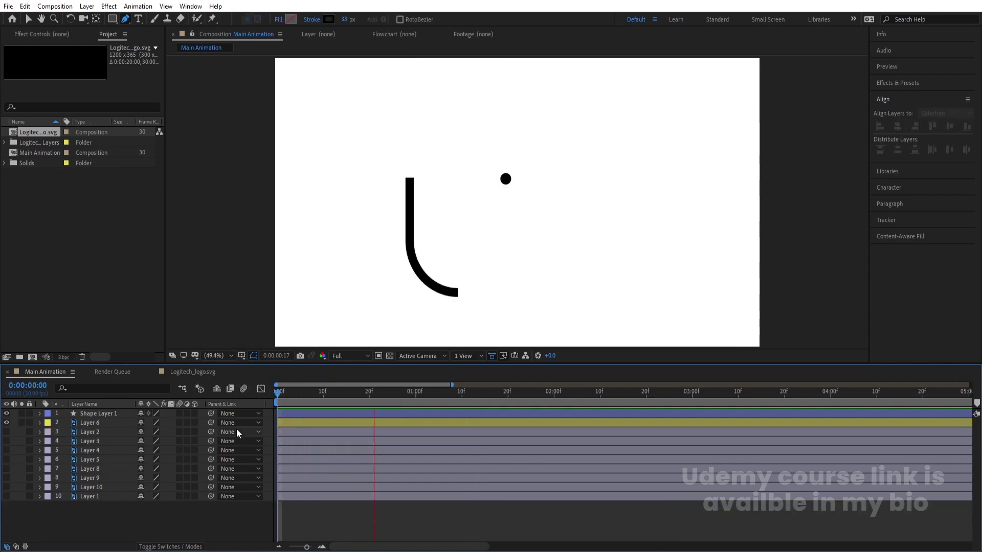
{"action": "key", "text": "Num_Lock"}
{"action": "key", "text": "minus"}
{"action": "key", "text": "space"}
{"action": "key", "text": "apostrophe"}
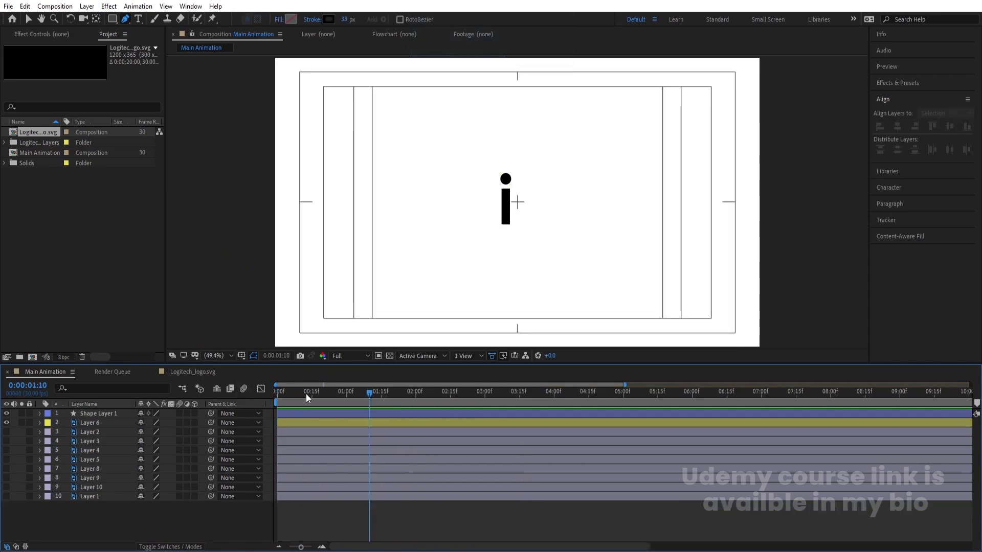
Reveal the keyframes of Shape Layer 1 and apply Easy Ease to all Start and End keyframes.
{"action": "left_click", "coordinate": [96, 415]}
{"action": "key", "text": "u"}
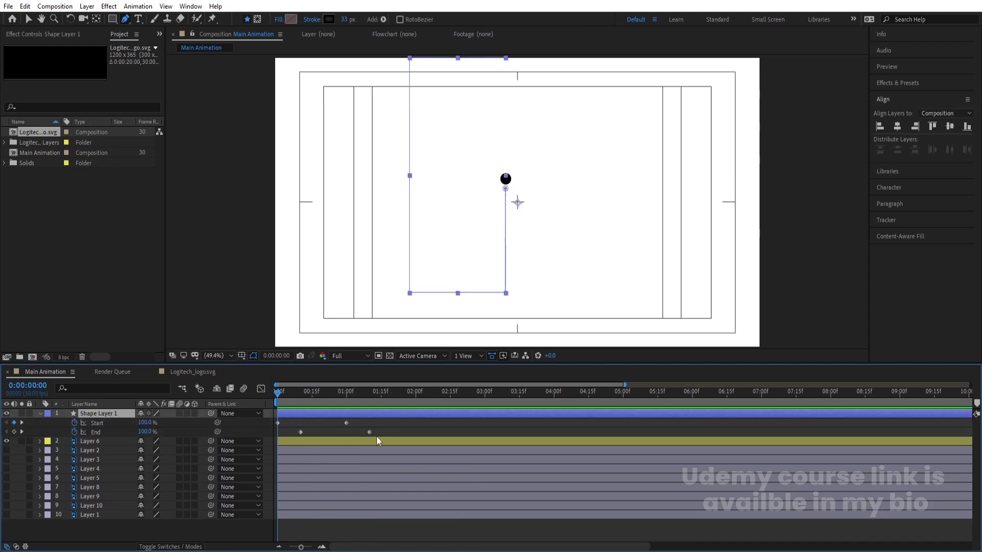
{"action": "left_click_drag", "start_coordinate": [385, 436], "coordinate": [240, 379]}
{"action": "key", "text": "F9"}
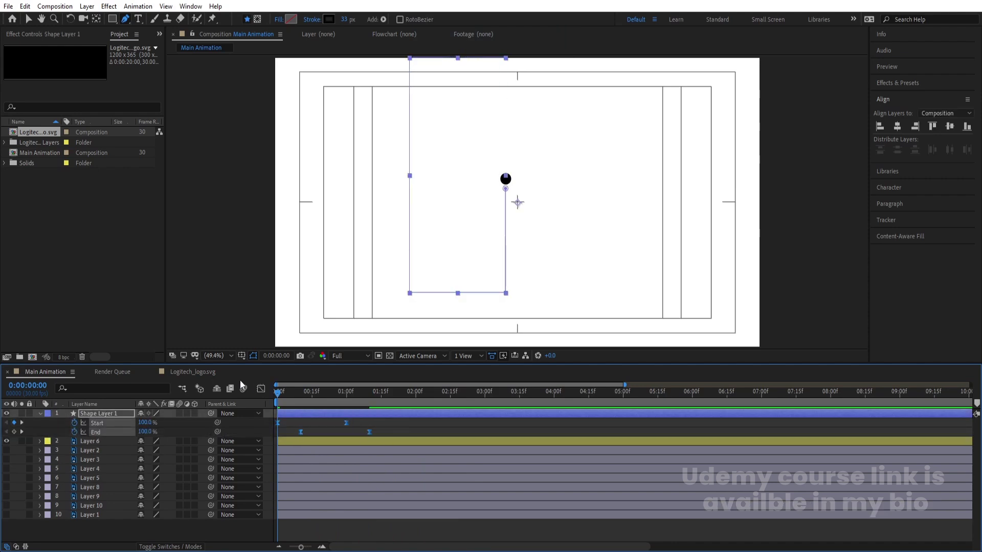
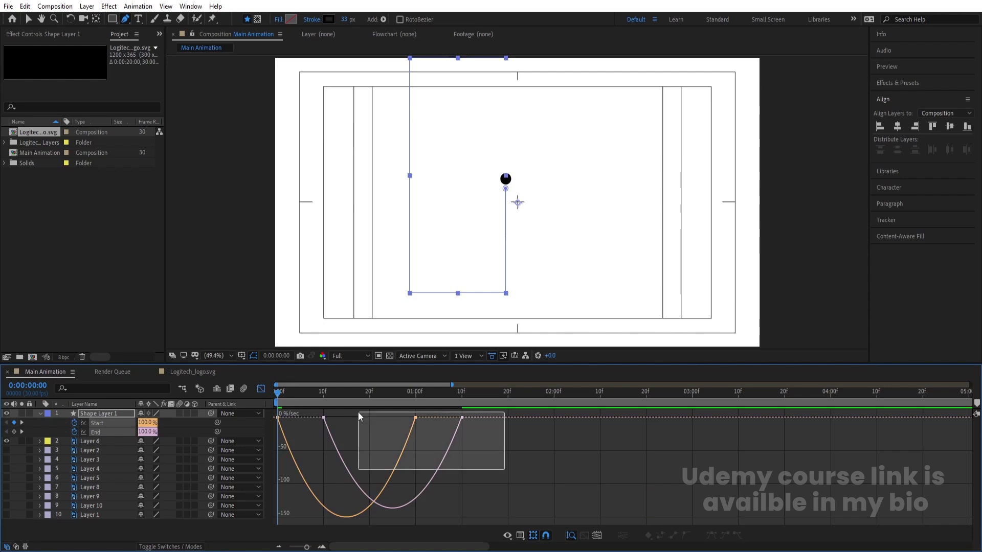
Lengthen the ease influence on all Start and End keyframes for a sharper mid-motion speed peak, and preview the stroke.
{"action": "left_click_drag", "start_coordinate": [439, 425], "coordinate": [361, 424]}
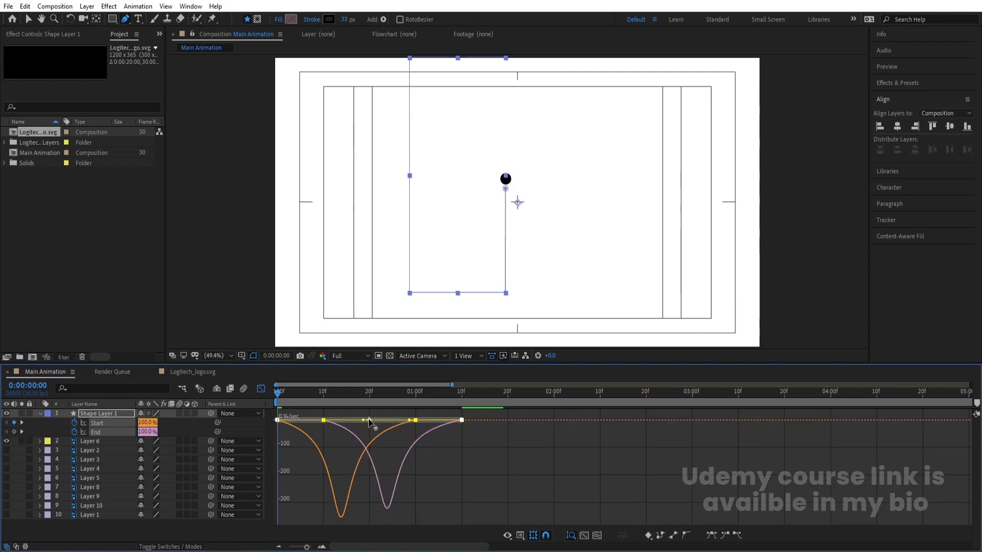
{"action": "left_click", "coordinate": [261, 389]}
{"action": "key", "text": "space"}
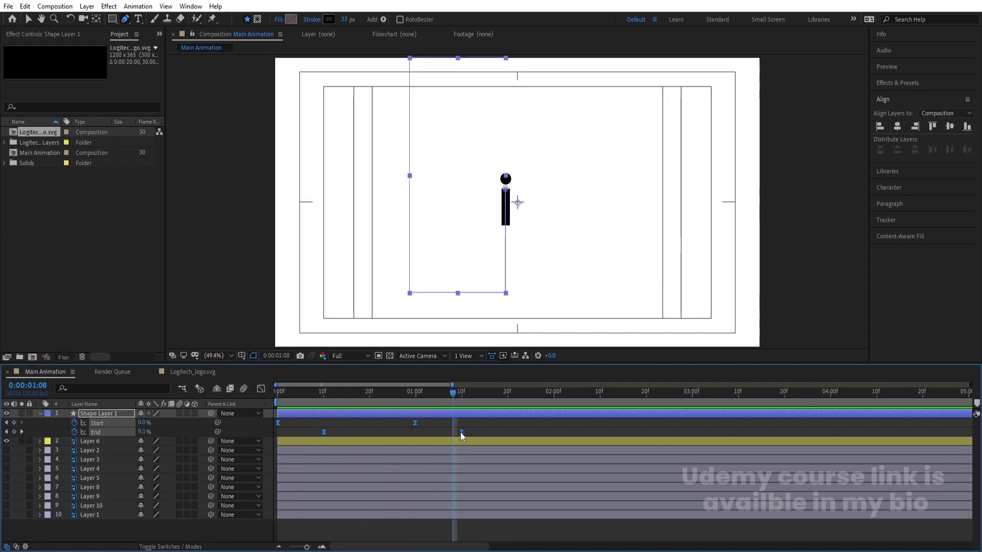
Compress the timing of the Start and End keyframes so the last End keyframe lands at 0:00:01:00, and preview.
{"action": "left_click_drag", "start_coordinate": [460, 432], "coordinate": [415, 431]}
{"action": "key", "text": "Home"}
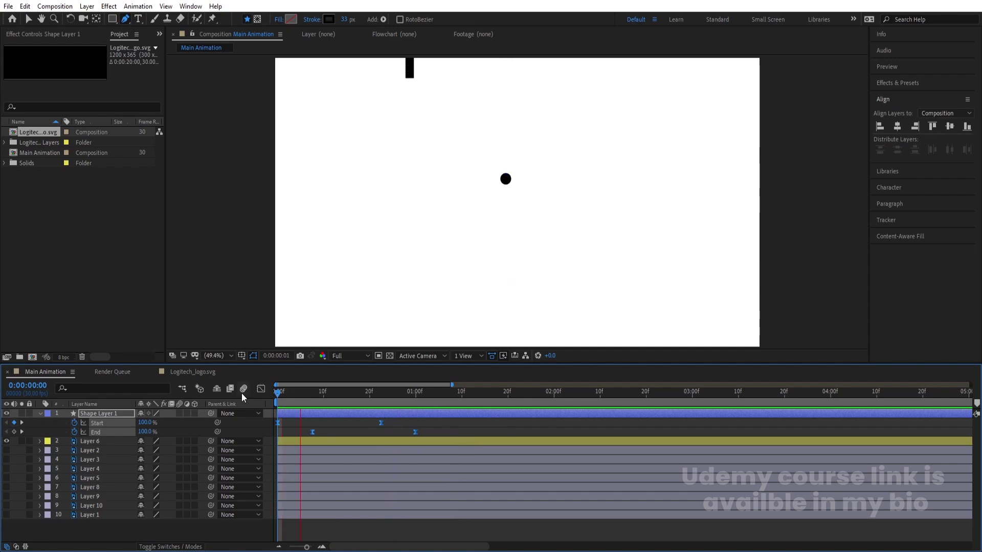
{"action": "key", "text": "space"}
Add Position keyframes to Layer 6, the dot of the i, at 0:00:00:00 and 0:00:01:00.
{"action": "left_click", "coordinate": [421, 425]}
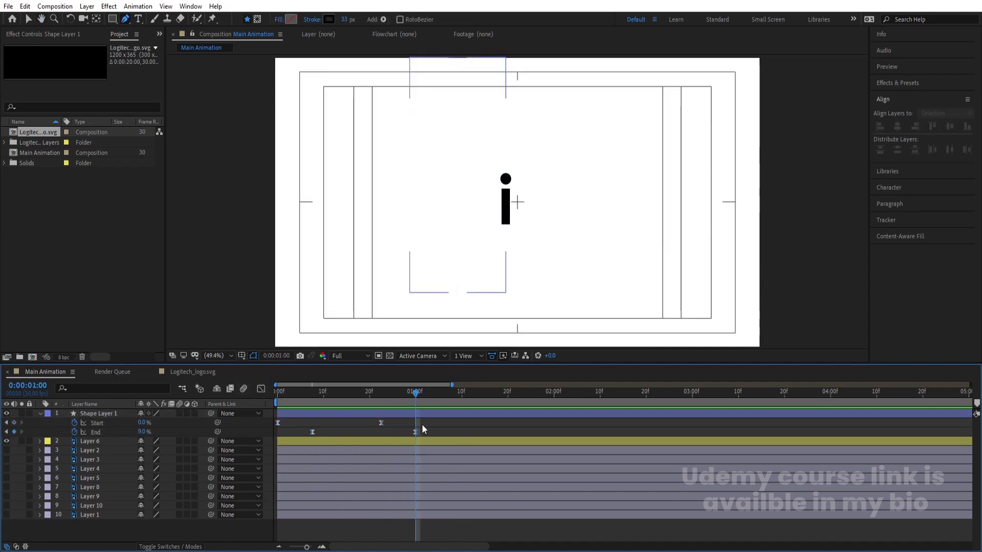
{"action": "key", "text": "v"}
{"action": "left_click", "coordinate": [509, 182]}
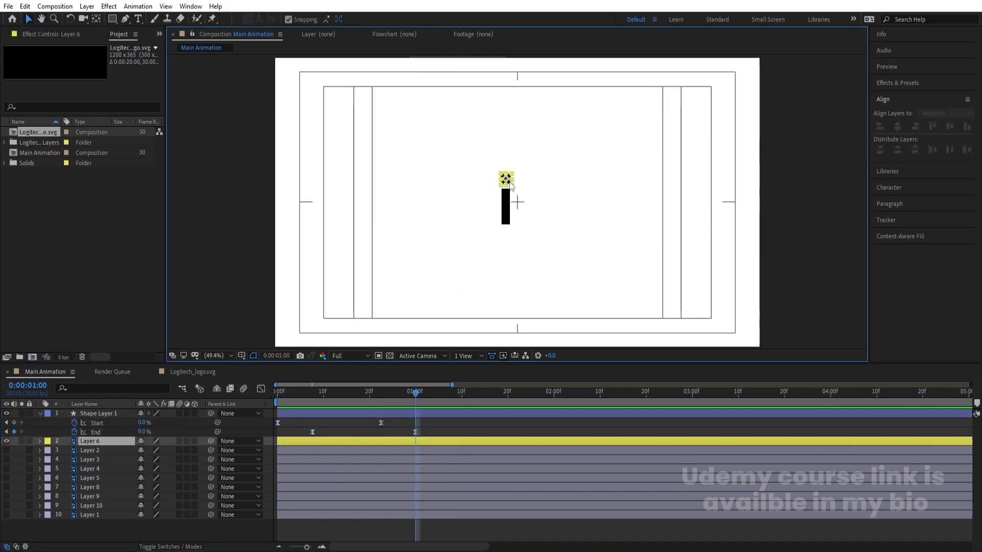
{"action": "left_click_drag", "start_coordinate": [379, 392], "coordinate": [237, 410]}
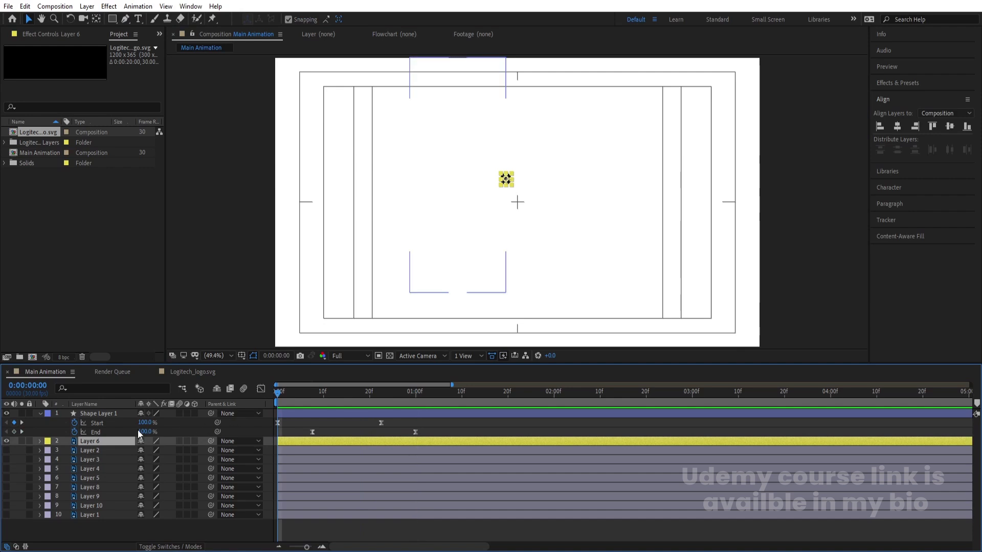
{"action": "key", "text": "p"}
{"action": "left_click", "coordinate": [66, 451]}
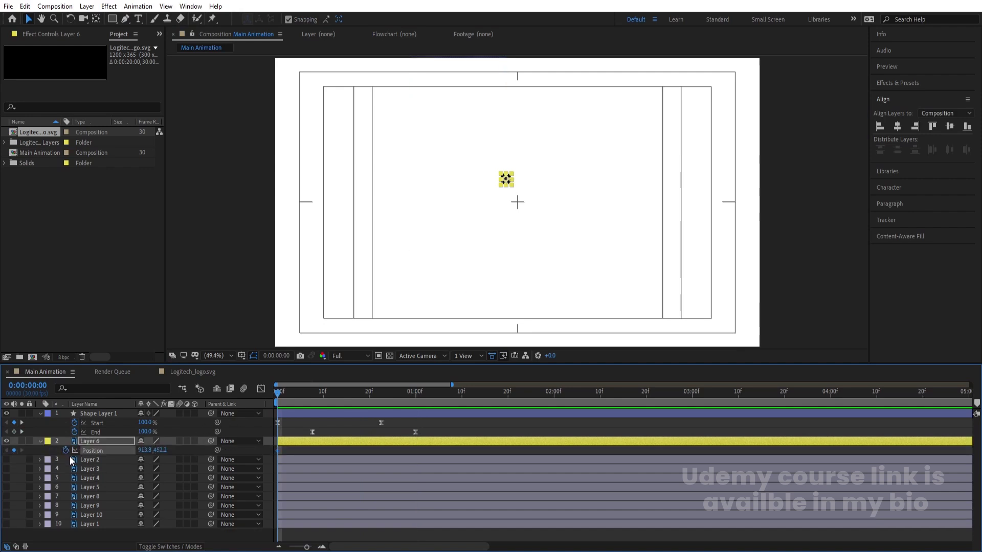
{"action": "left_click_drag", "start_coordinate": [344, 394], "coordinate": [416, 406]}
{"action": "left_click", "coordinate": [14, 451]}
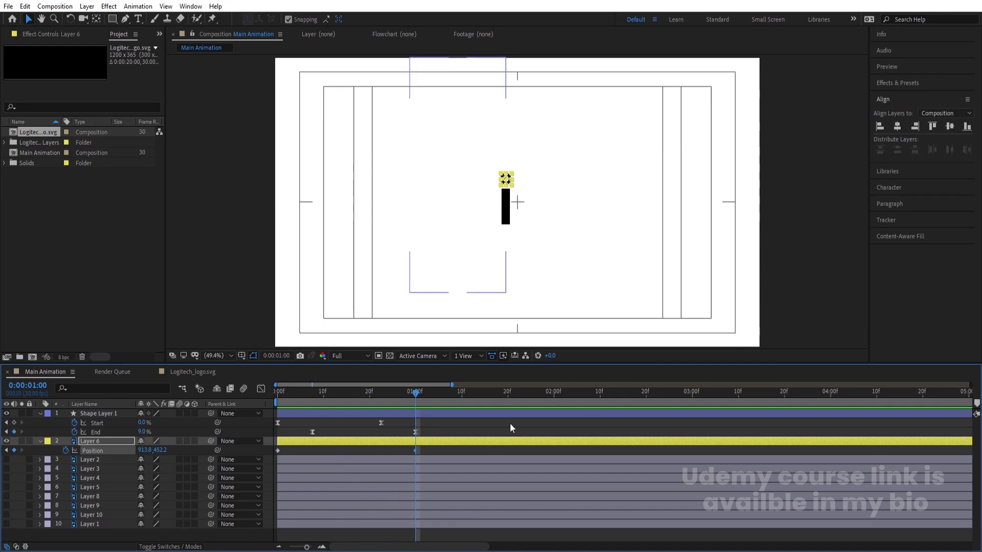
Add a Position keyframe for the dot at 0:00:01:10 and raise the dot slightly at 0:00:01:05 for a bounce.
{"action": "left_click", "coordinate": [460, 402]}
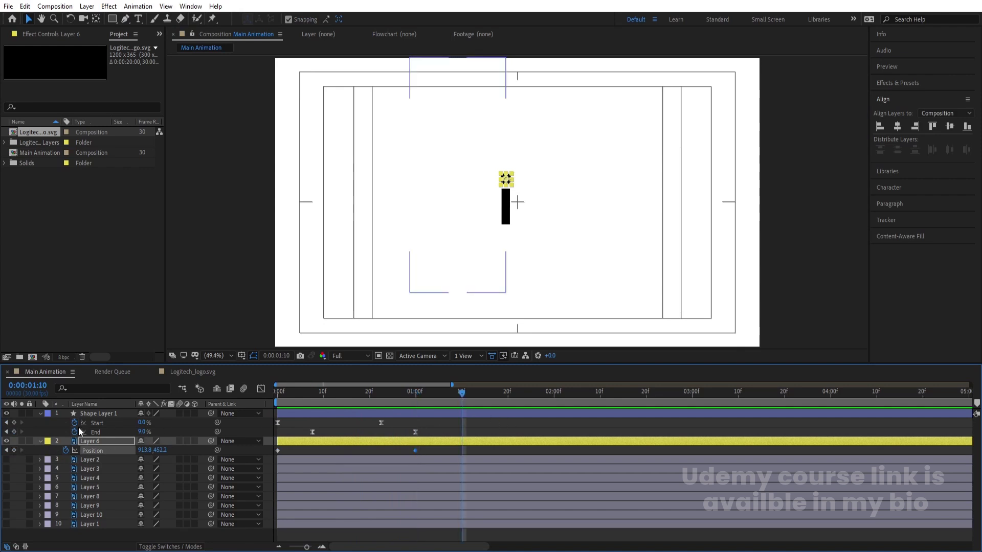
{"action": "left_click", "coordinate": [14, 451]}
{"action": "left_click_drag", "start_coordinate": [462, 393], "coordinate": [438, 393]}
{"action": "left_click_drag", "start_coordinate": [164, 453], "coordinate": [144, 453]}
Set the dot's Y position to -60 at 0:00:00:00 and apply Easy Ease to all its Position keyframes.
{"action": "left_click_drag", "start_coordinate": [282, 402], "coordinate": [265, 403]}
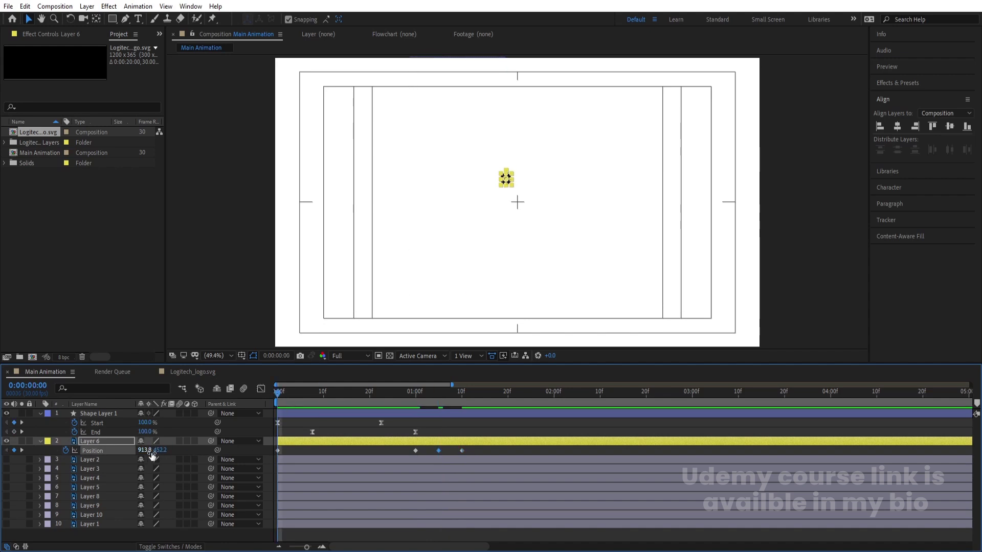
{"action": "left_click_drag", "start_coordinate": [160, 452], "coordinate": [1, 384]}
{"action": "left_click_drag", "start_coordinate": [115, 431], "coordinate": [104, 451]}
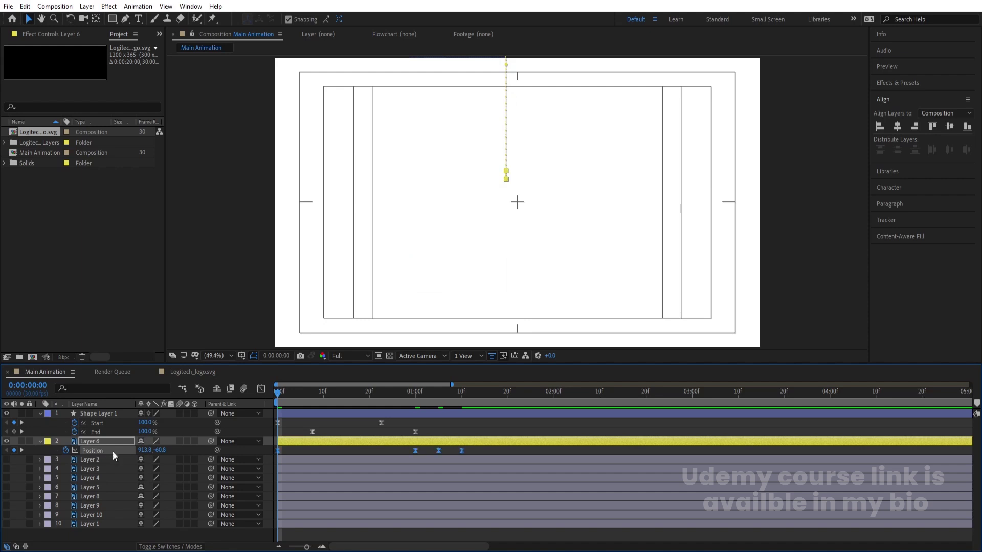
Reshape the dot's Position speed graph so its fall peaks just before 0:00:01:00, and preview the motion.
{"action": "left_click", "coordinate": [261, 390]}
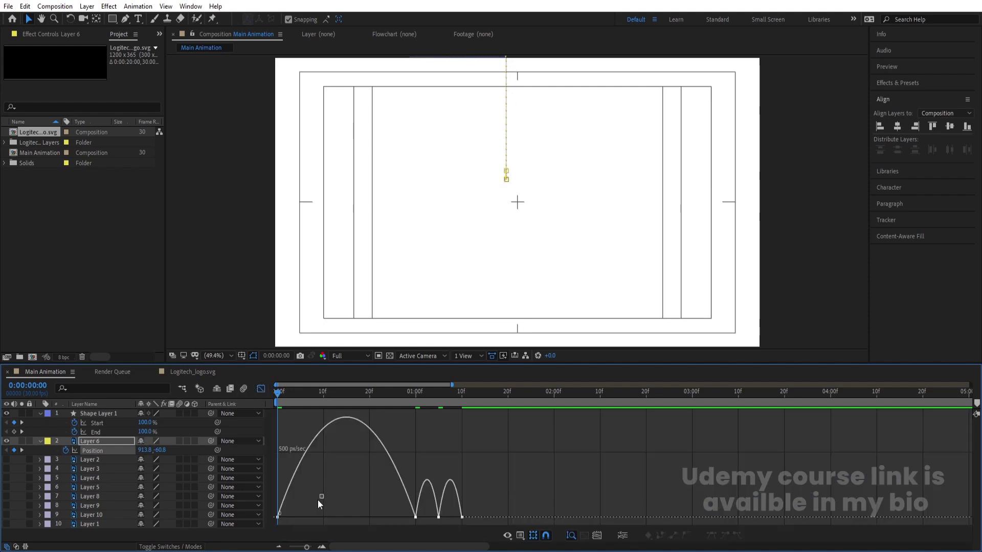
{"action": "left_click_drag", "start_coordinate": [316, 501], "coordinate": [359, 516]}
{"action": "key", "text": "equal"}
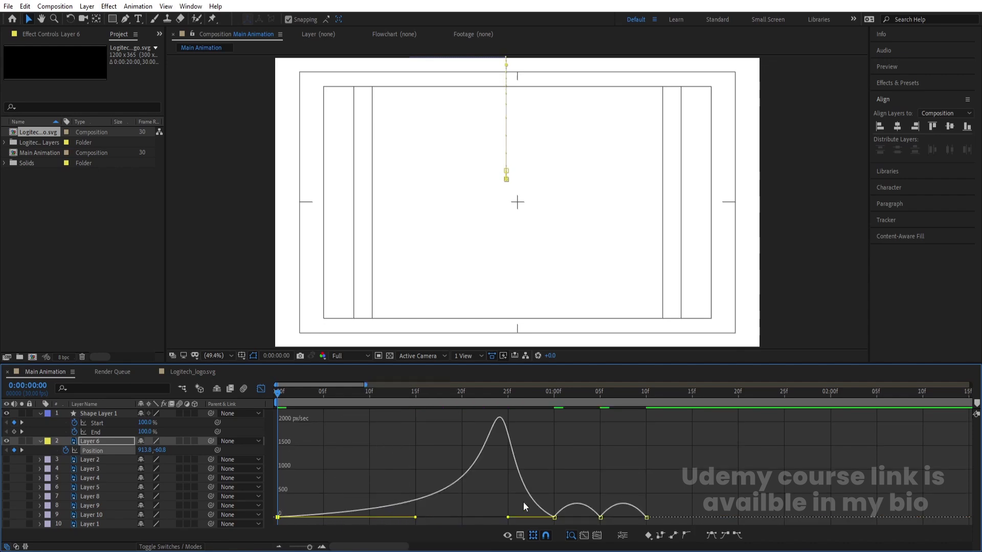
{"action": "left_click_drag", "start_coordinate": [544, 417], "coordinate": [573, 536]}
{"action": "left_click_drag", "start_coordinate": [508, 517], "coordinate": [538, 517]}
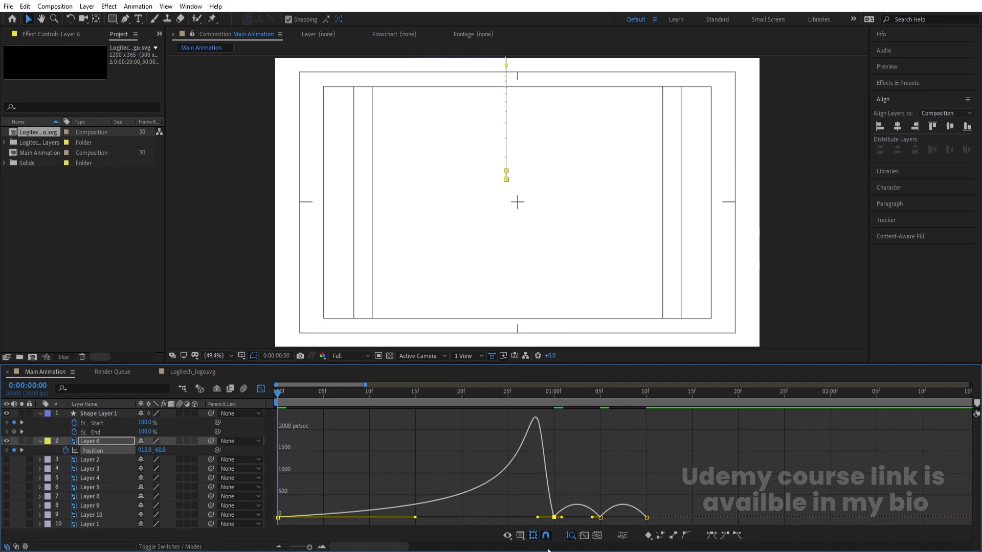
{"action": "key", "text": "space"}
{"action": "key", "text": "space"}
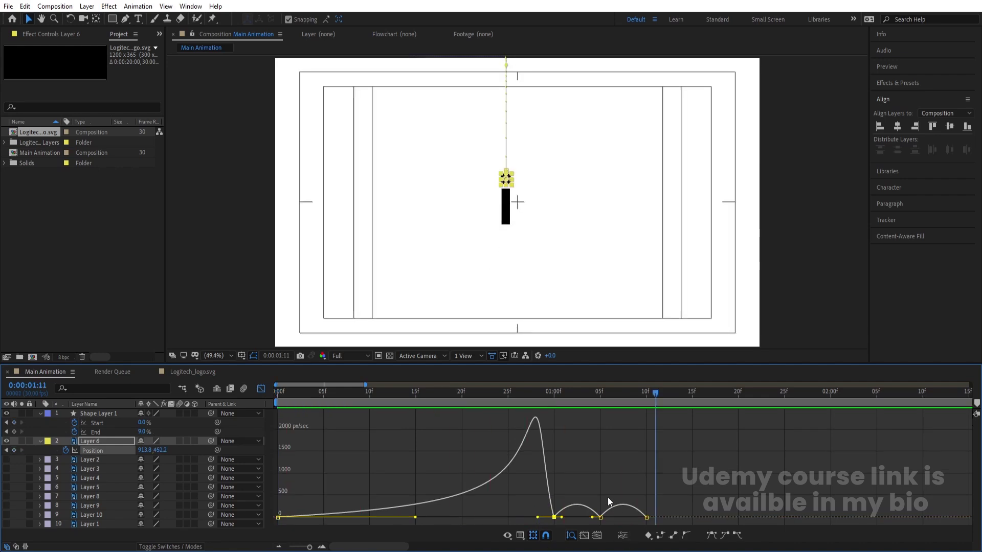
Reshape the bounce's speed curves to be fast near 0:00:01:00 and 0:00:01:10 and slow at 0:00:01:05, and preview.
{"action": "left_click", "coordinate": [600, 517]}
{"action": "left_click_drag", "start_coordinate": [593, 518], "coordinate": [627, 520]}
{"action": "left_click_drag", "start_coordinate": [562, 518], "coordinate": [558, 517]}
{"action": "left_click_drag", "start_coordinate": [662, 508], "coordinate": [642, 518]}
{"action": "left_click_drag", "start_coordinate": [530, 501], "coordinate": [542, 517]}
{"action": "left_click_drag", "start_coordinate": [293, 395], "coordinate": [258, 398]}
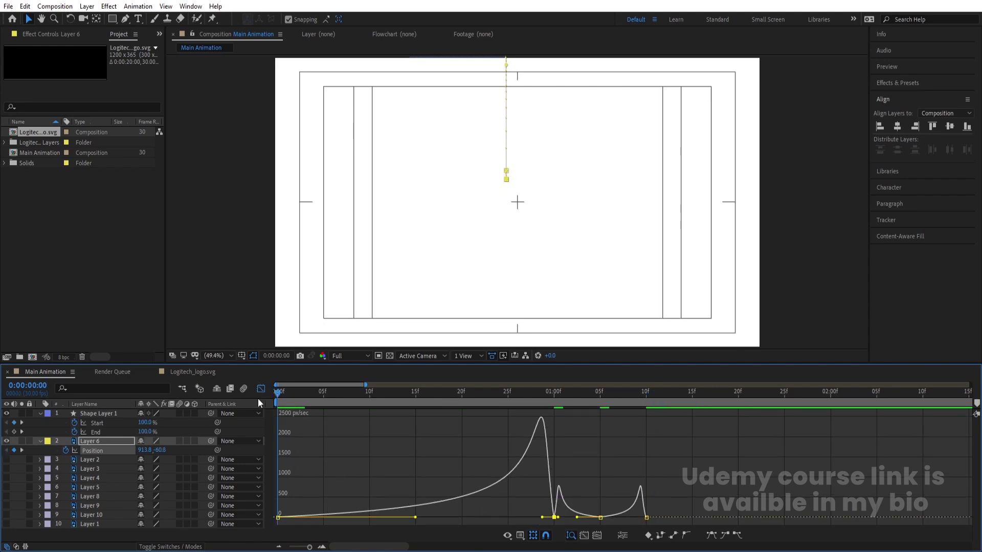
{"action": "left_click", "coordinate": [261, 389]}
{"action": "key", "text": "space"}
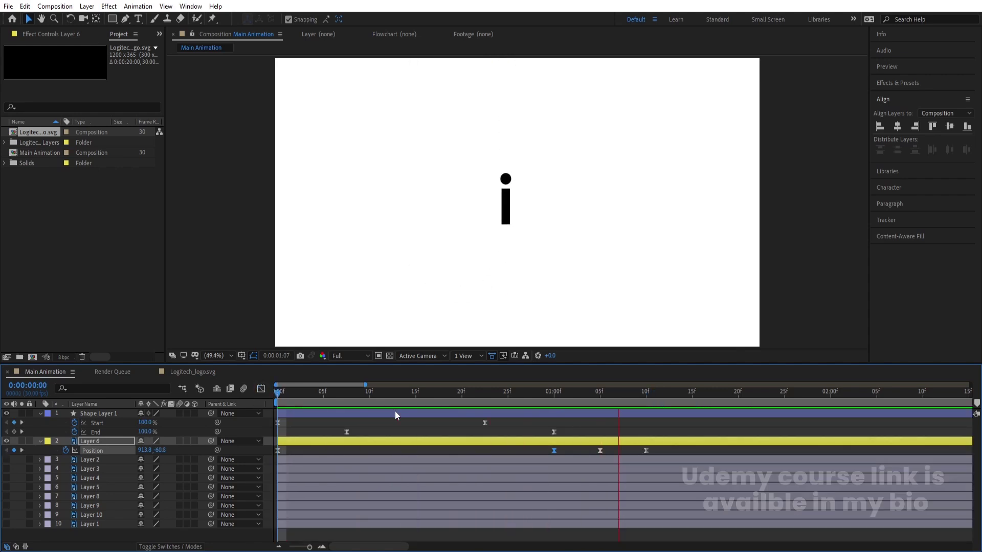
{"action": "key", "text": "space"}
Go to 0:00:01:10, collapse the keyframed layer properties, and add a null object to the composition.
{"action": "scroll", "coordinate": [392, 400], "scroll_direction": "down", "scroll_amount": 5}
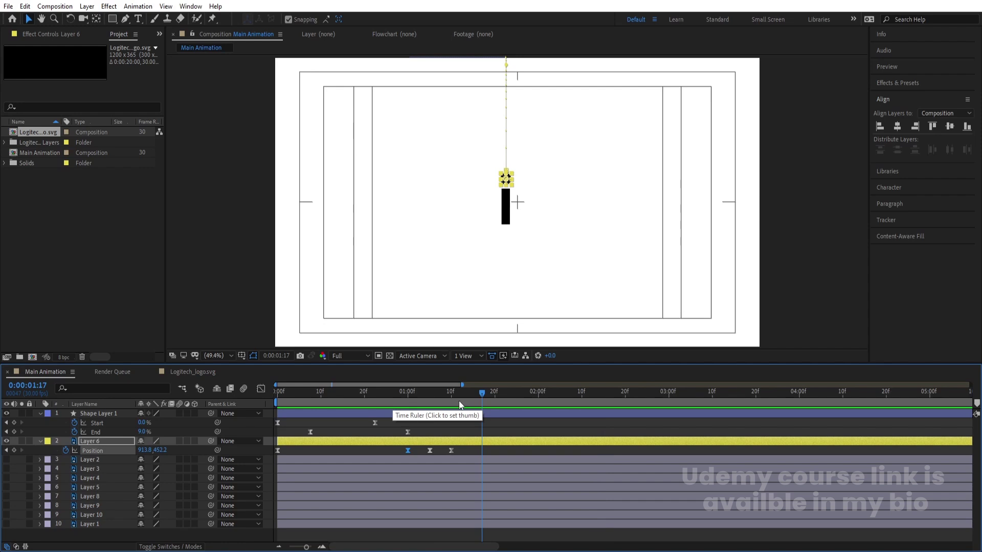
{"action": "key", "text": "j"}
{"action": "left_click", "coordinate": [465, 429]}
{"action": "key", "text": "u"}
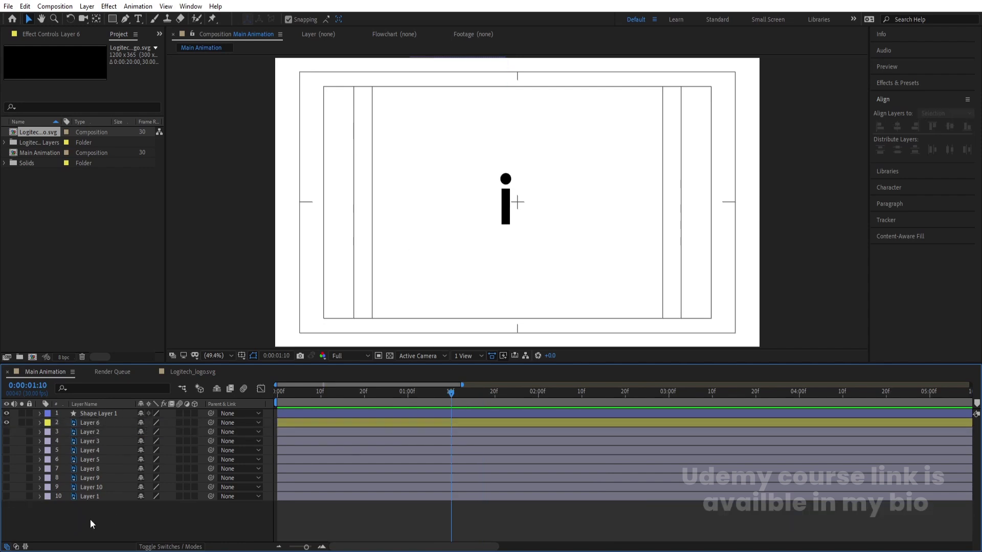
{"action": "right_click", "coordinate": [90, 520]}
{"action": "mouse_move", "coordinate": [153, 402]}
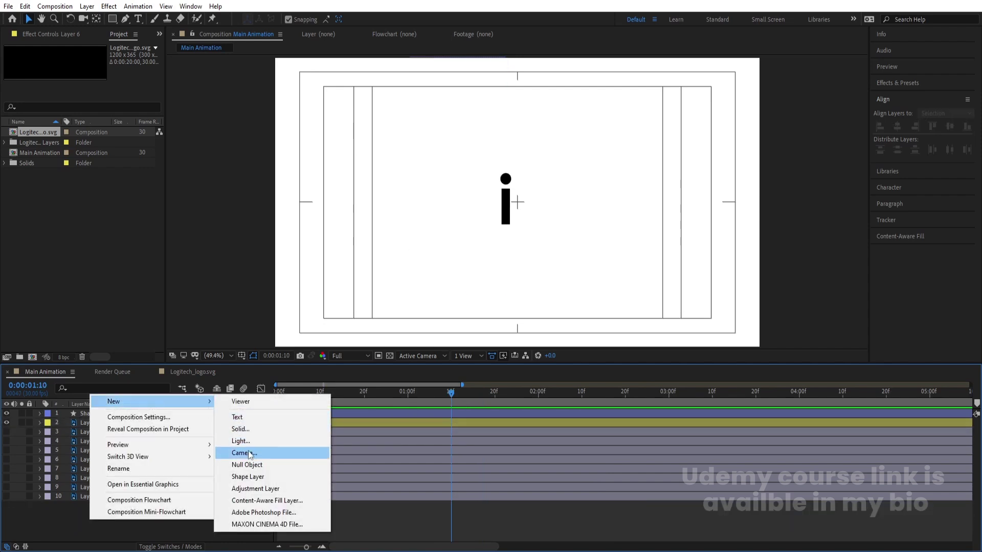
{"action": "left_click", "coordinate": [247, 465]}
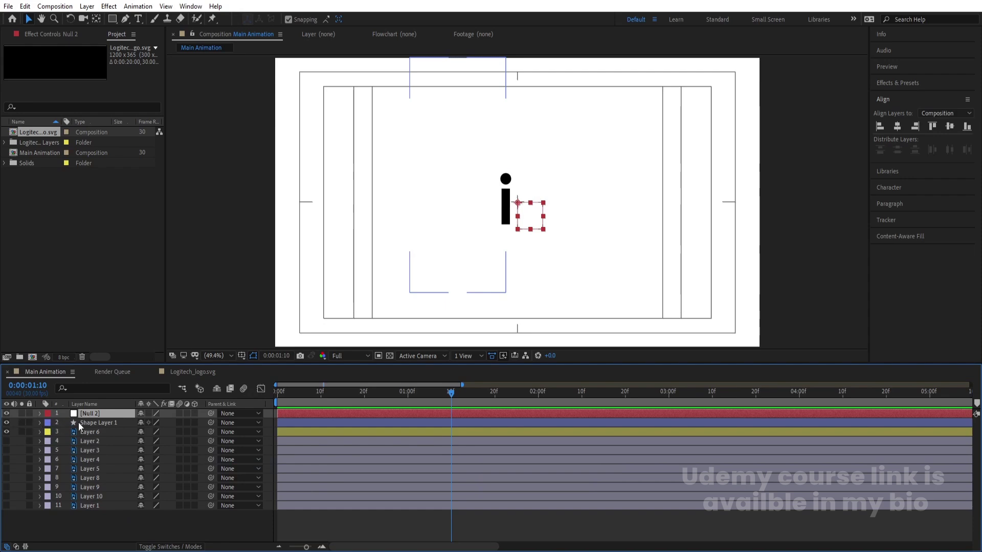
Show source names in the layer list and move Null 2 so its anchor sits at the centre of the i's stem.
{"action": "left_click", "coordinate": [100, 432]}
{"action": "left_click", "coordinate": [177, 423], "text": "shift"}
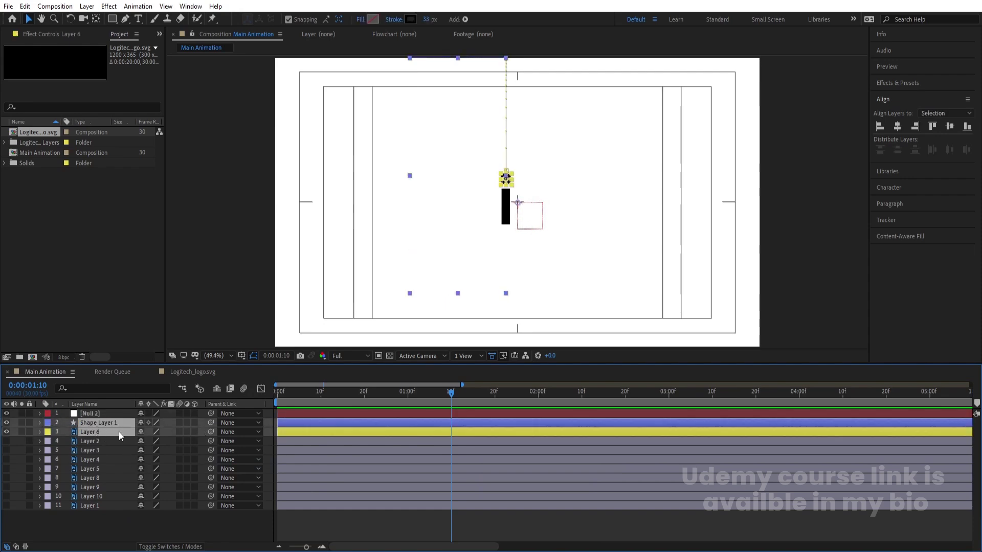
{"action": "left_click", "coordinate": [120, 512]}
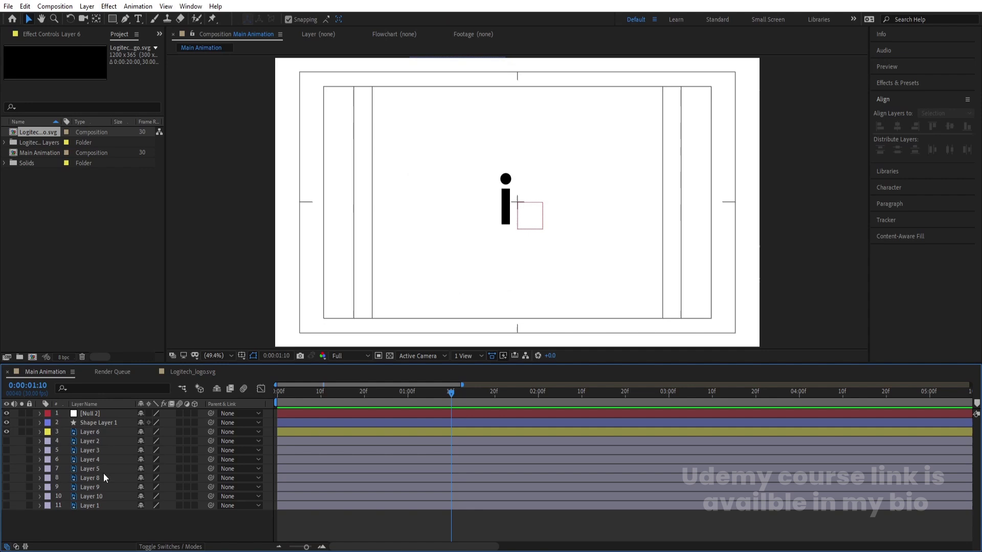
{"action": "left_click", "coordinate": [85, 404]}
{"action": "left_click", "coordinate": [90, 413]}
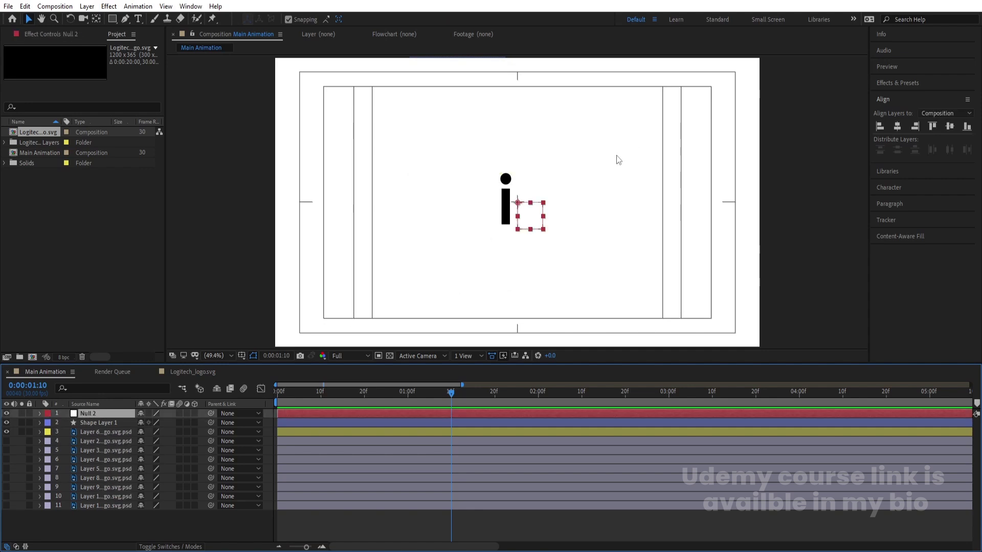
{"action": "scroll", "coordinate": [529, 222], "scroll_direction": "up", "scroll_amount": 4}
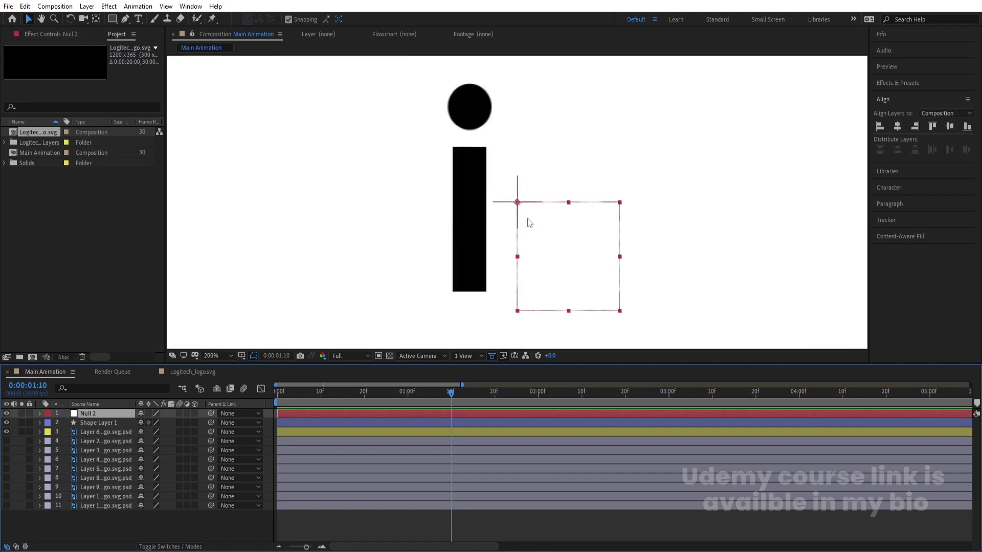
{"action": "left_click_drag", "start_coordinate": [529, 222], "coordinate": [490, 235]}
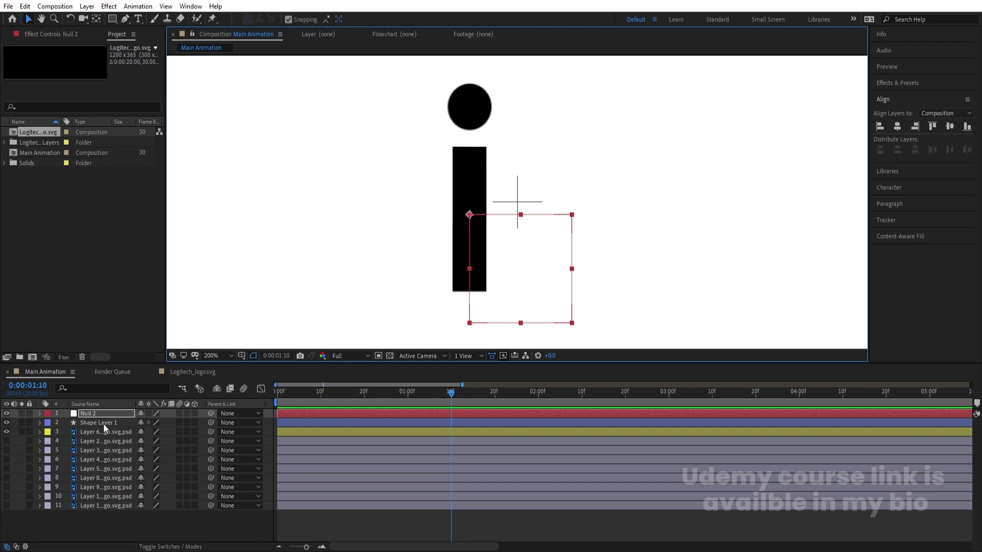
Parent Shape Layer 1 and Layer 6 to Null 2, fit the composition in the viewer, and preview the animation.
{"action": "left_click", "coordinate": [93, 433]}
{"action": "left_click", "coordinate": [89, 423], "text": "ctrl"}
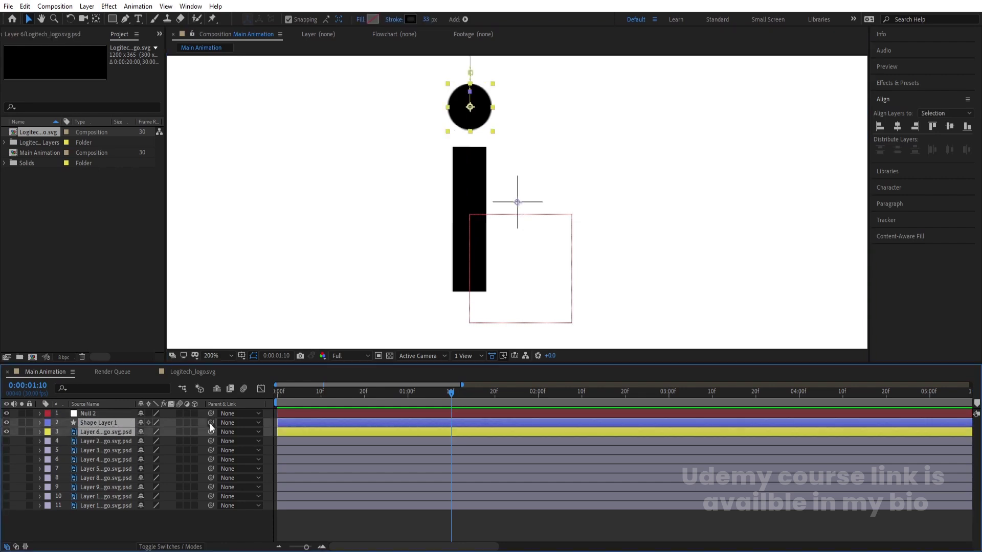
{"action": "left_click_drag", "start_coordinate": [211, 422], "coordinate": [82, 417]}
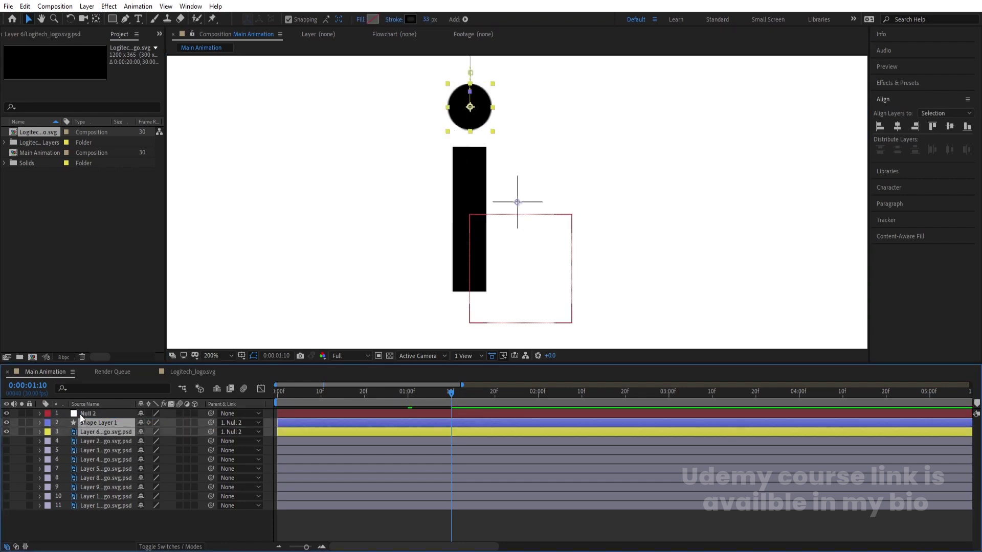
{"action": "left_click", "coordinate": [93, 414]}
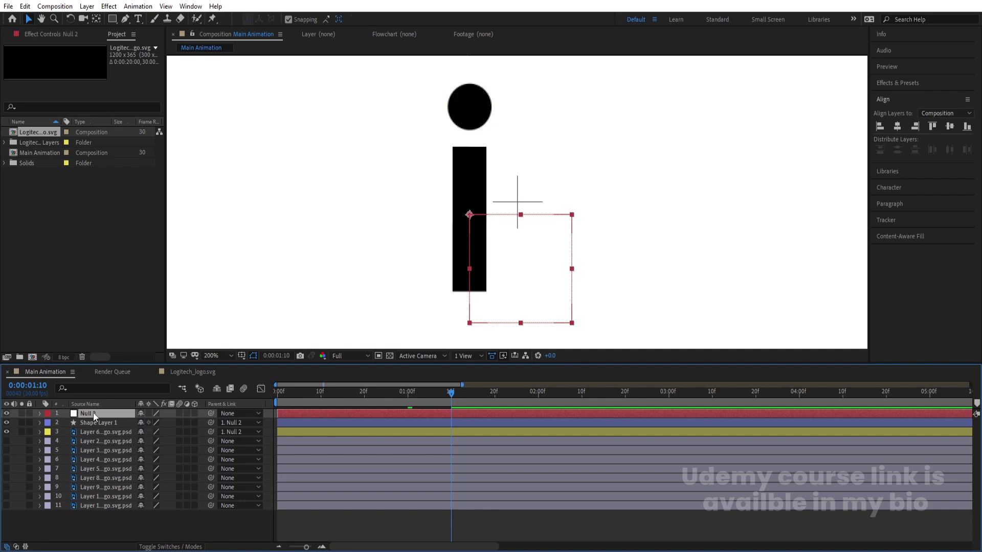
{"action": "left_click_drag", "start_coordinate": [447, 401], "coordinate": [368, 399]}
{"action": "left_click", "coordinate": [230, 357]}
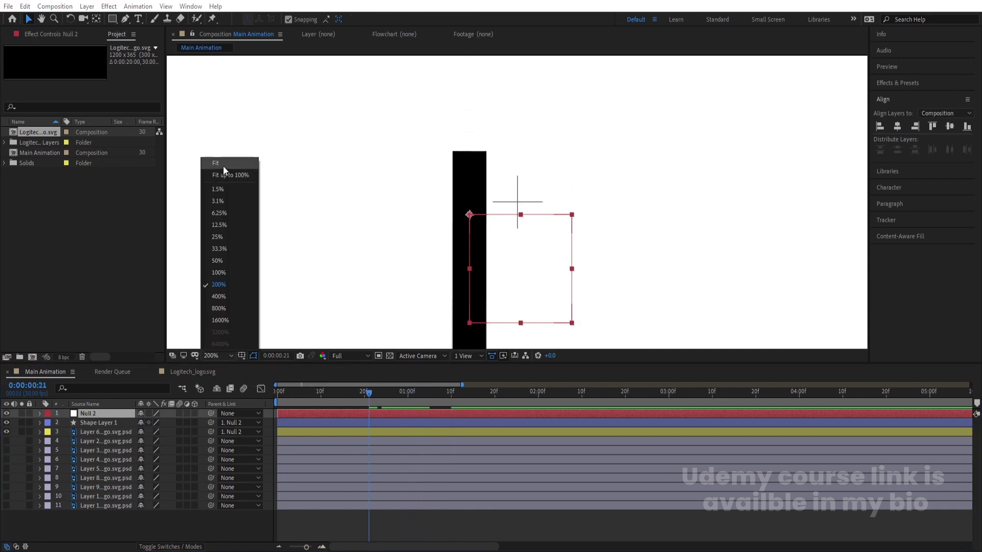
{"action": "left_click", "coordinate": [215, 163]}
{"action": "key", "text": "space"}
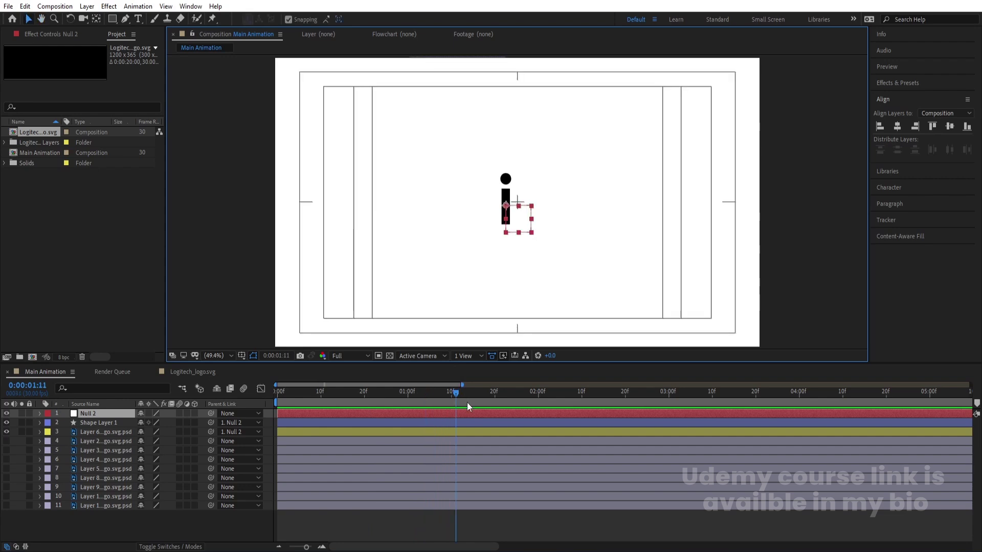
Add a 0° Rotation keyframe to Null 2 at 0:00:01:20 and set its rotation to -40° at 0:00:02:00.
{"action": "mouse_move", "coordinate": [469, 397]}
{"action": "left_mouse_down"}
{"action": "mouse_move", "coordinate": [448, 388]}
{"action": "mouse_move", "coordinate": [462, 396]}
{"action": "mouse_move", "coordinate": [401, 397]}
{"action": "mouse_move", "coordinate": [477, 404]}
{"action": "left_mouse_up"}
{"action": "key", "text": "r"}
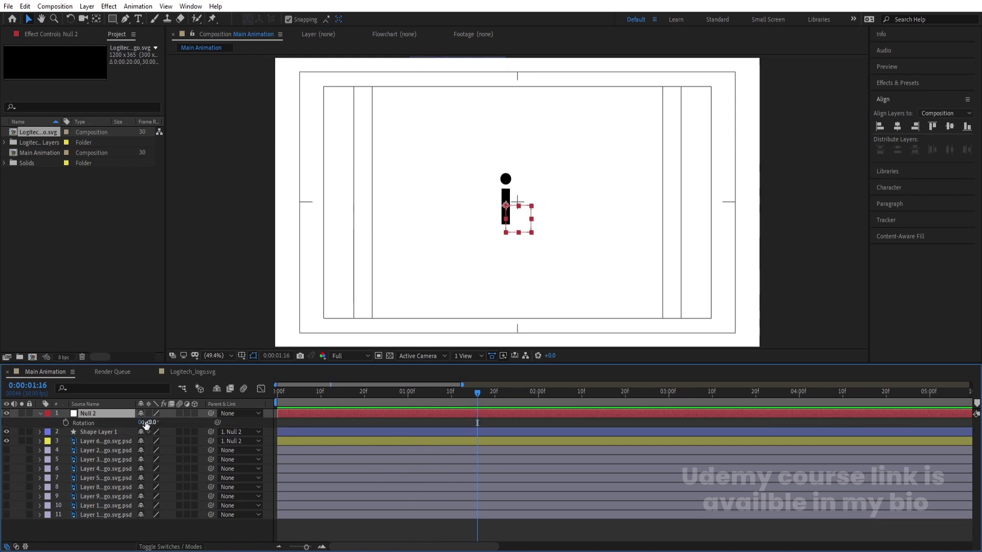
{"action": "left_click", "coordinate": [494, 394]}
{"action": "left_click", "coordinate": [65, 422]}
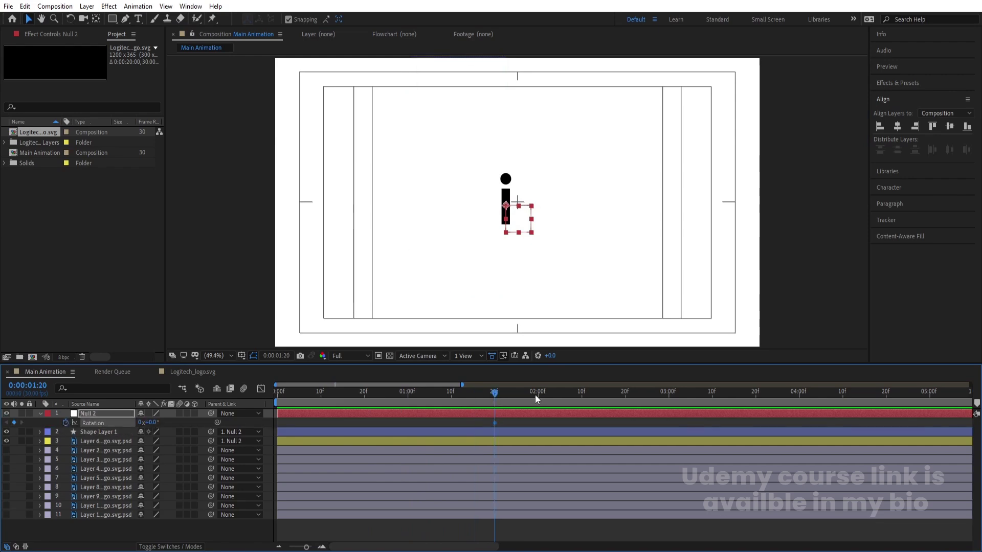
{"action": "left_click", "coordinate": [539, 391]}
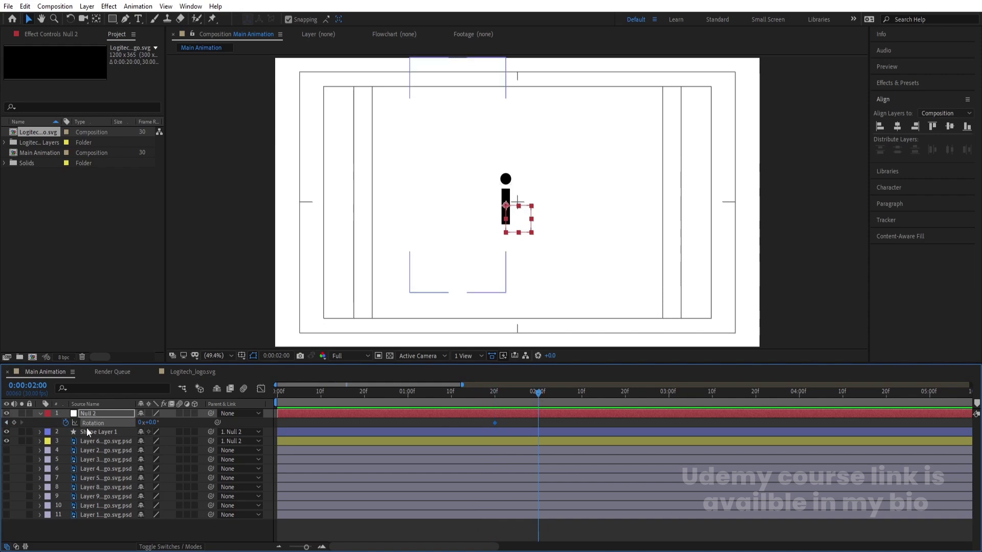
{"action": "left_click_drag", "start_coordinate": [149, 422], "coordinate": [129, 423]}
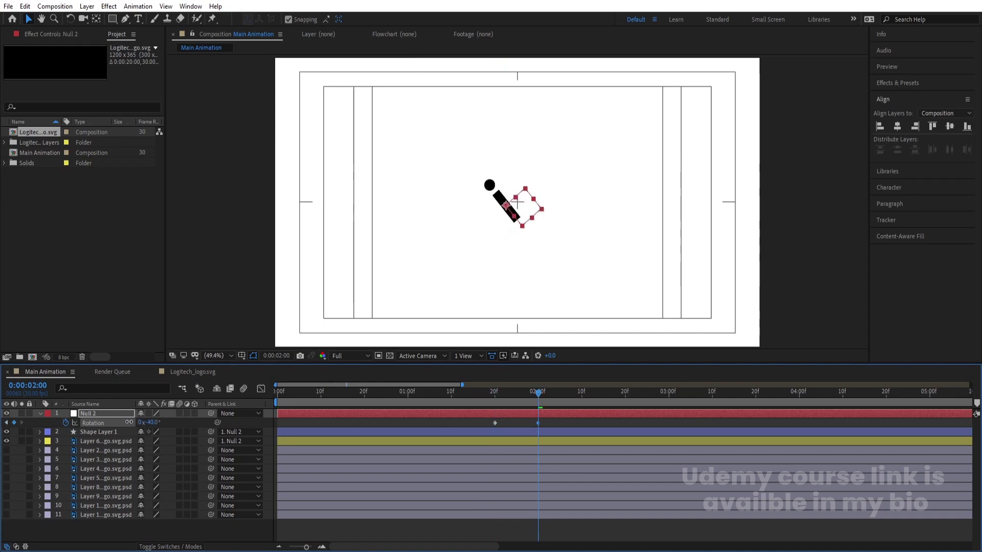
Set Null 2's rotation to 40° at 0:00:02:10 and preview the swing of the i.
{"action": "left_click", "coordinate": [582, 396]}
{"action": "left_click", "coordinate": [153, 423]}
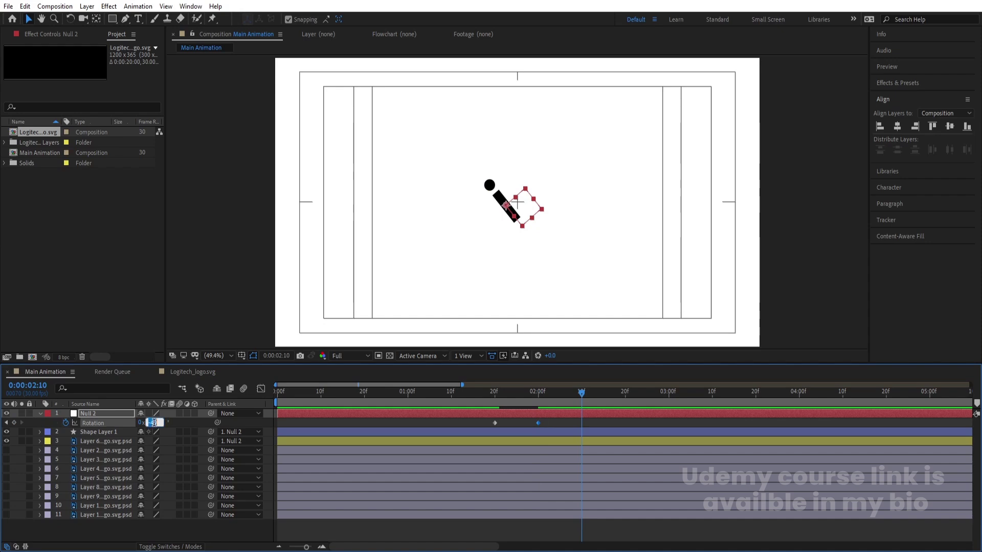
{"action": "type", "text": "40"}
{"action": "key", "text": "Return"}
{"action": "left_click", "coordinate": [482, 404]}
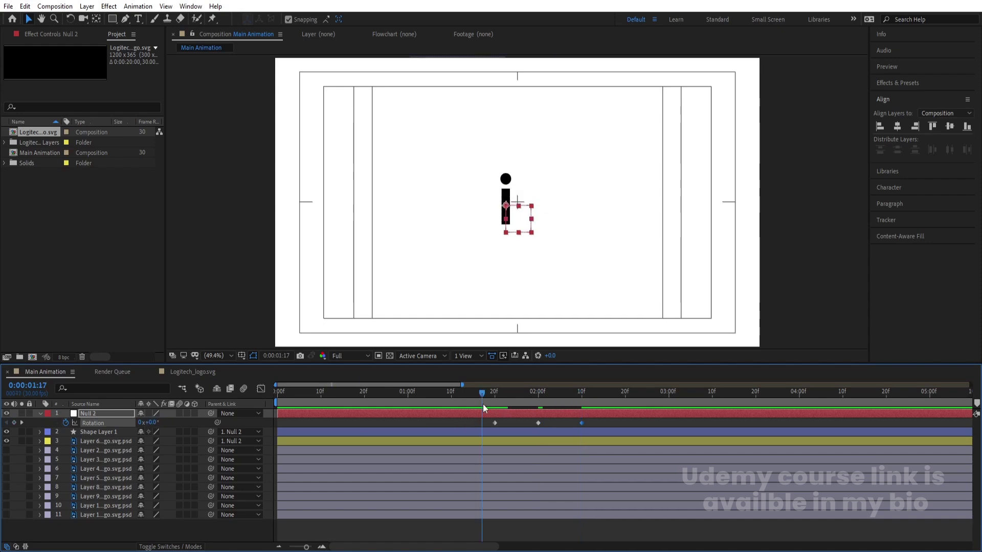
{"action": "key", "text": "space"}
{"action": "mouse_move", "coordinate": [483, 404]}
{"action": "left_mouse_down"}
{"action": "mouse_move", "coordinate": [504, 404]}
{"action": "mouse_move", "coordinate": [489, 407]}
{"action": "left_mouse_up"}
{"action": "key", "text": "space"}
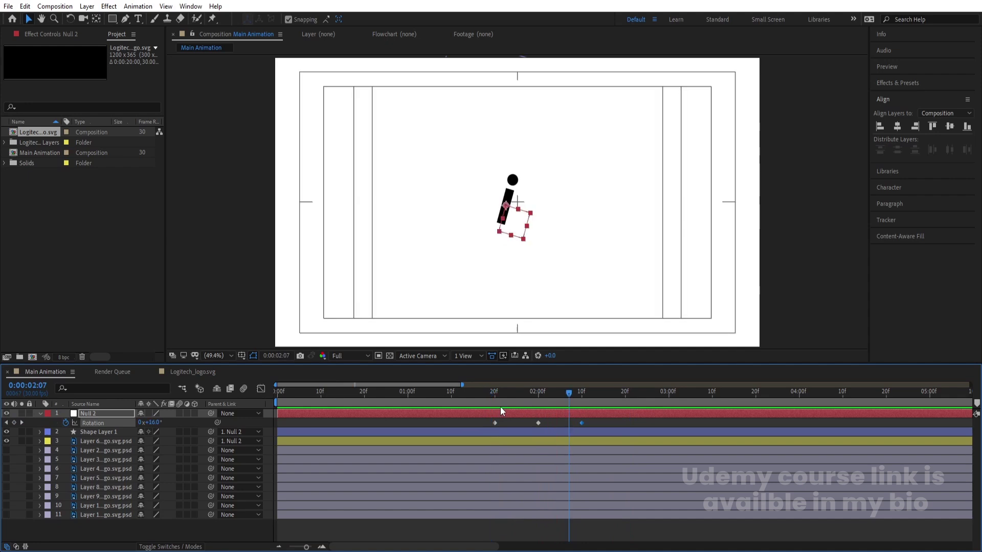
{"action": "key", "text": "space"}
{"action": "key", "text": "space"}
Set Null 2's rotation to -40° at 0:00:02:20 and preview the extended swing.
{"action": "left_click_drag", "start_coordinate": [501, 406], "coordinate": [625, 416]}
{"action": "left_click", "coordinate": [154, 423]}
{"action": "type", "text": "-40"}
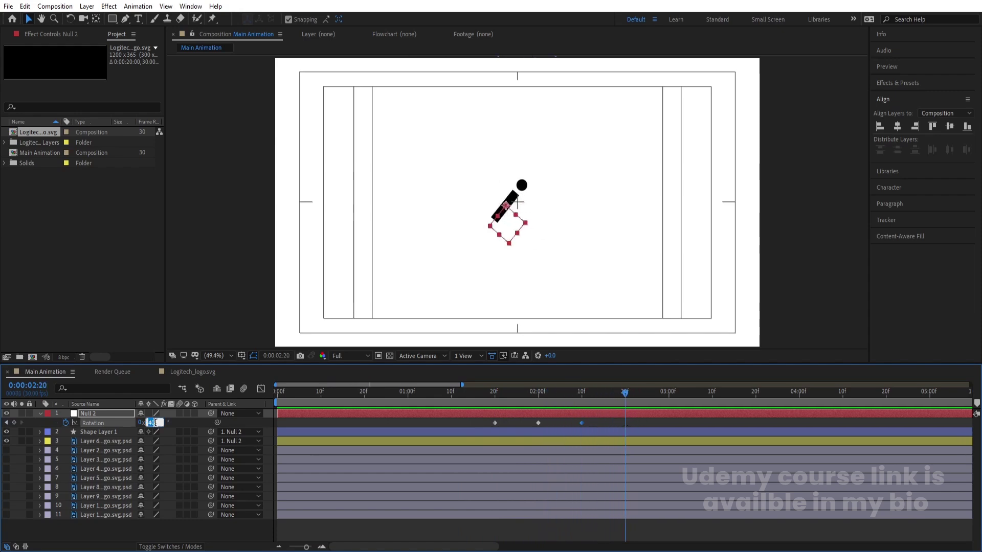
{"action": "key", "text": "Return"}
{"action": "left_click_drag", "start_coordinate": [561, 401], "coordinate": [470, 404]}
{"action": "key", "text": "space"}
{"action": "key", "text": "space"}
{"action": "key", "text": "space"}
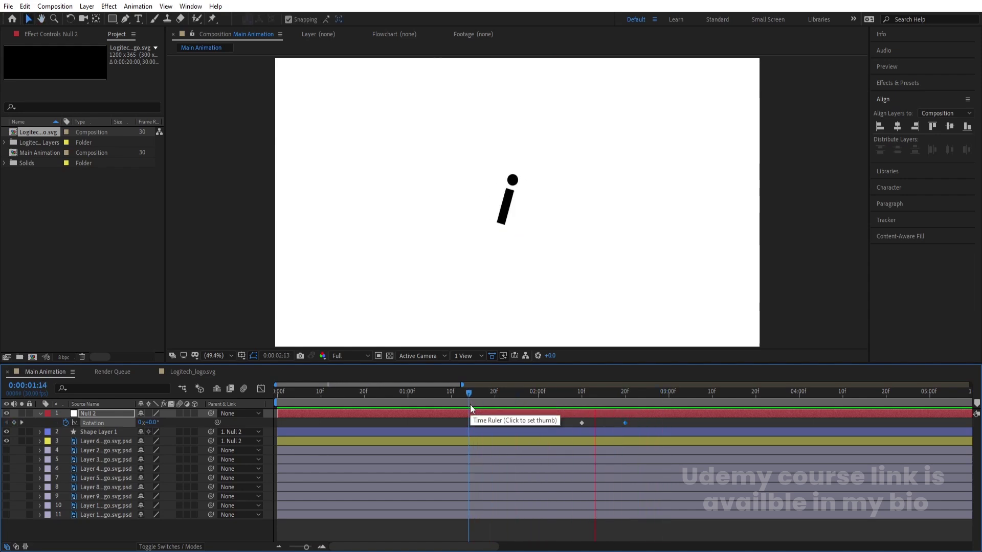
{"action": "key", "text": "space"}
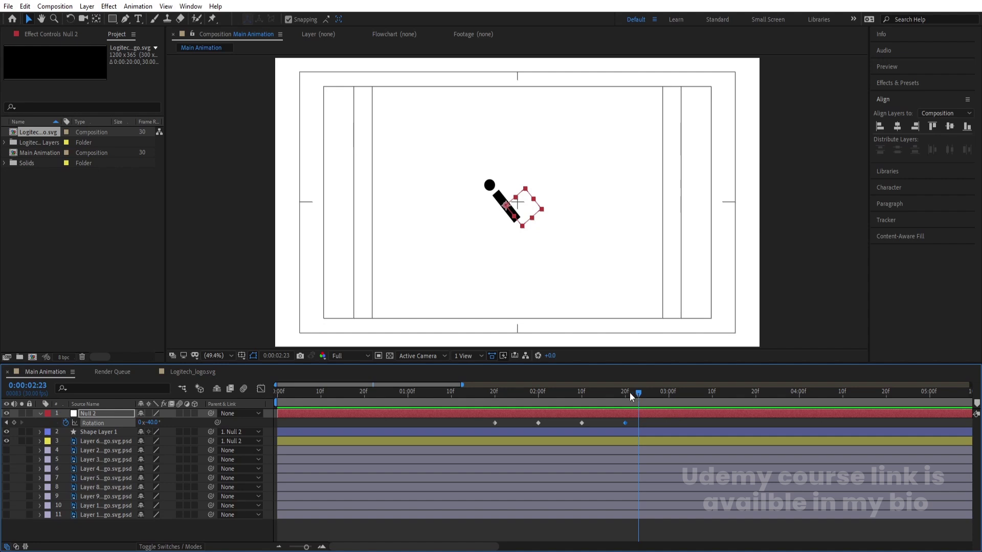
Make the l and h letter layers visible and trim both to start at 0:00:02:00.
{"action": "left_click_drag", "start_coordinate": [630, 392], "coordinate": [535, 392]}
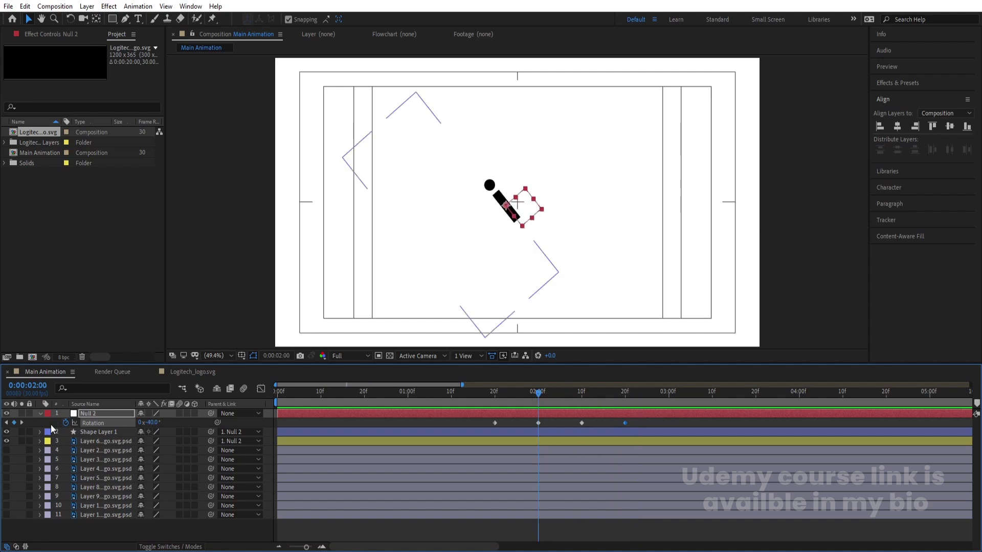
{"action": "left_click", "coordinate": [105, 451]}
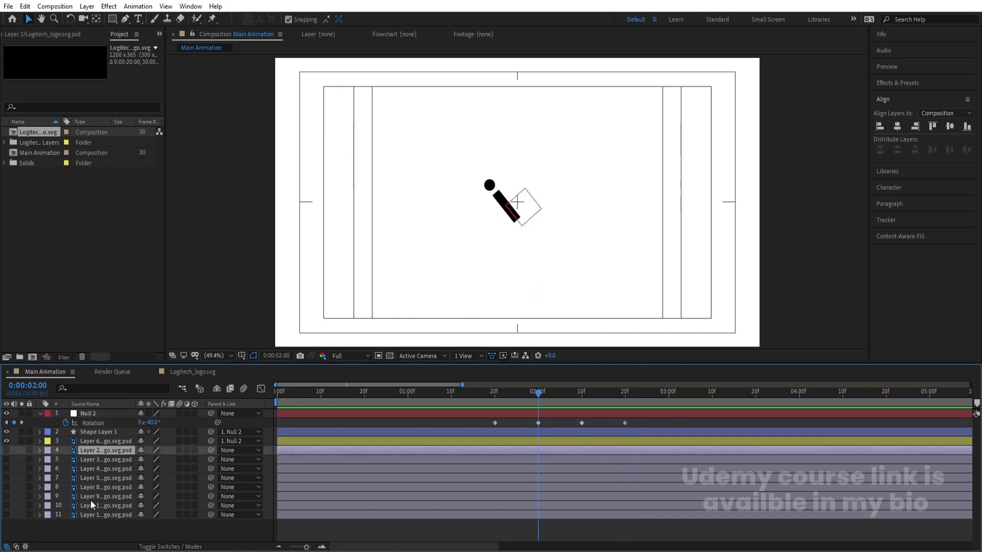
{"action": "left_click", "coordinate": [81, 523]}
{"action": "left_click", "coordinate": [94, 515]}
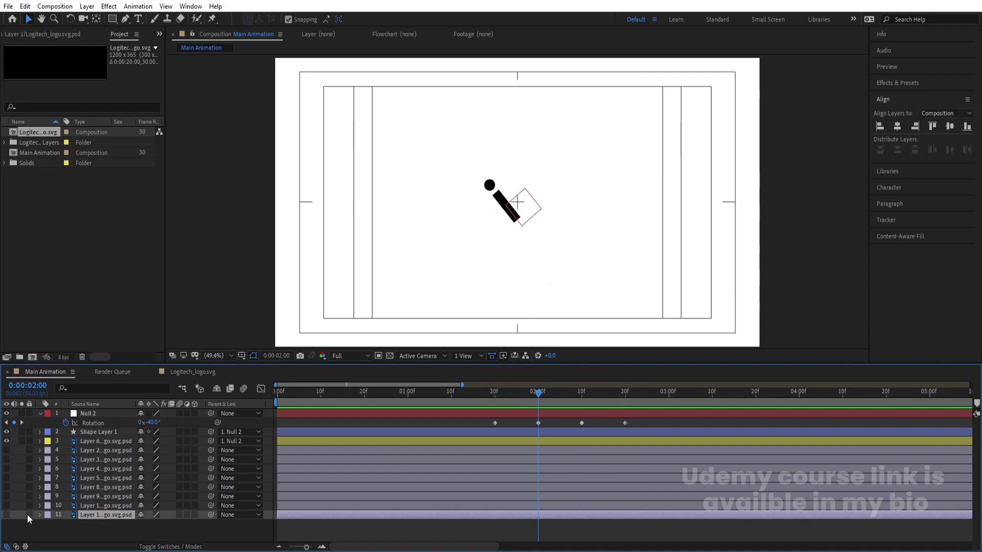
{"action": "left_click", "coordinate": [6, 515]}
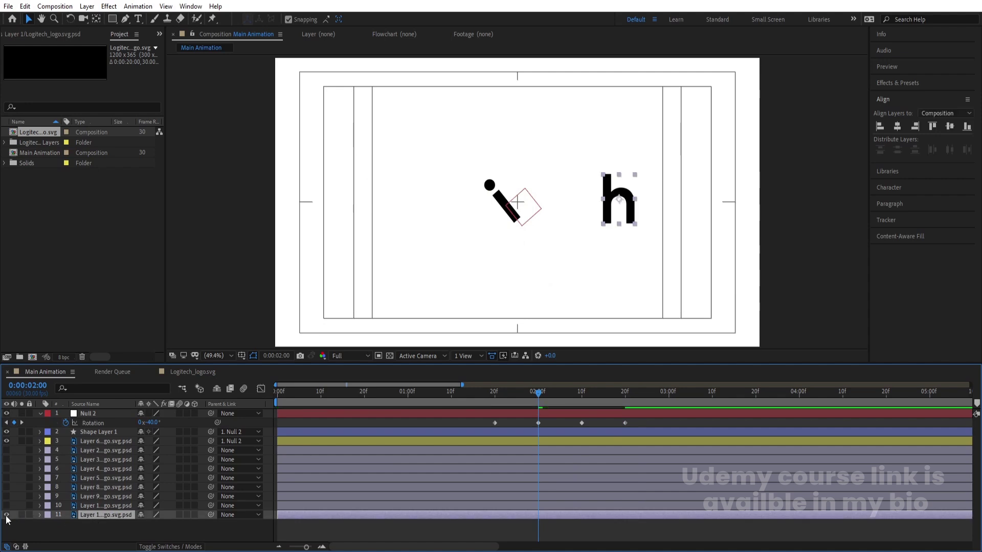
{"action": "left_click", "coordinate": [8, 450]}
{"action": "left_click", "coordinate": [109, 454]}
{"action": "left_click", "coordinate": [93, 514], "text": "ctrl"}
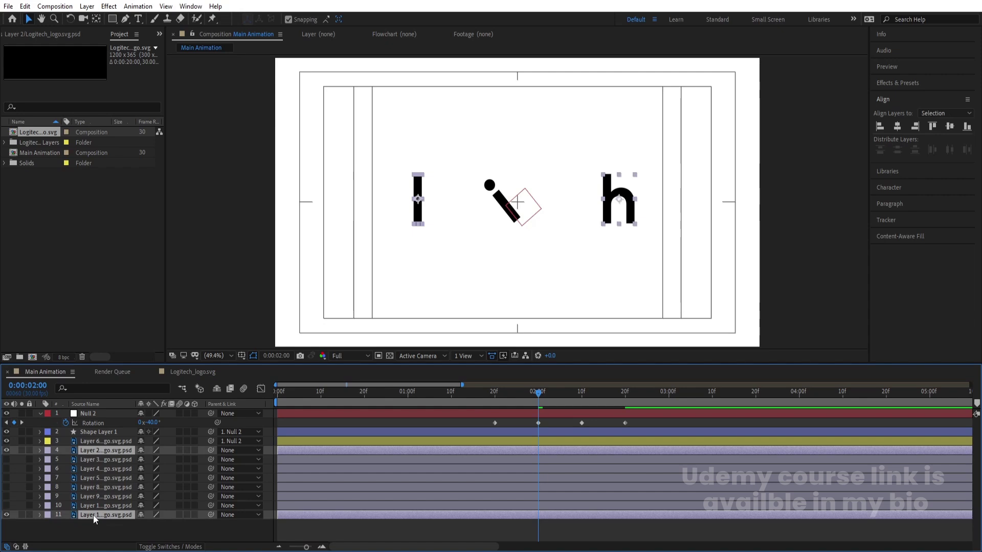
{"action": "key", "text": "alt+bracketleft"}
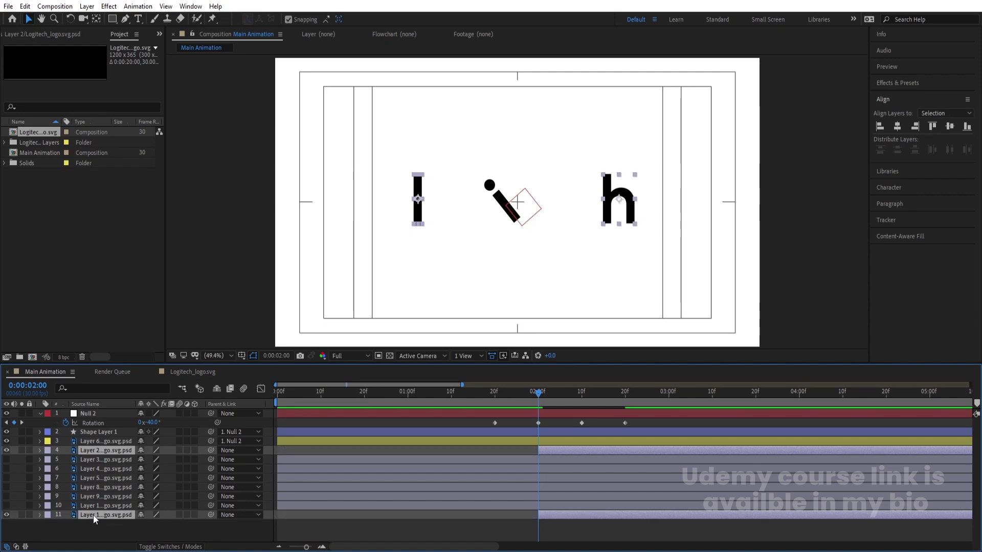
Add Position, Scale and Rotation keyframes to the l and h layers at 0:00:02:00 and show all keyframed properties.
{"action": "key", "text": "p"}
{"action": "left_click", "coordinate": [65, 459]}
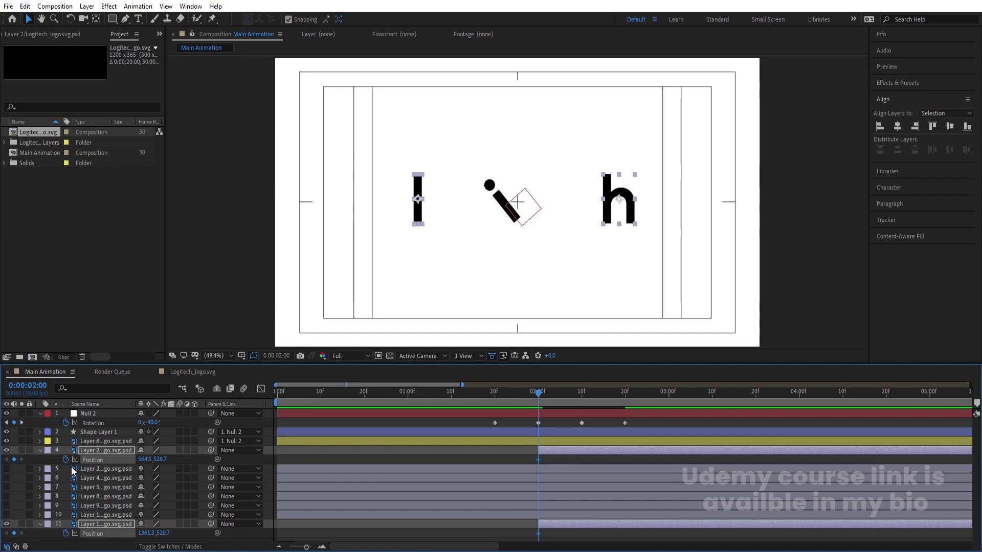
{"action": "key", "text": "s"}
{"action": "left_click", "coordinate": [65, 459]}
{"action": "key", "text": "r"}
{"action": "left_click", "coordinate": [66, 459]}
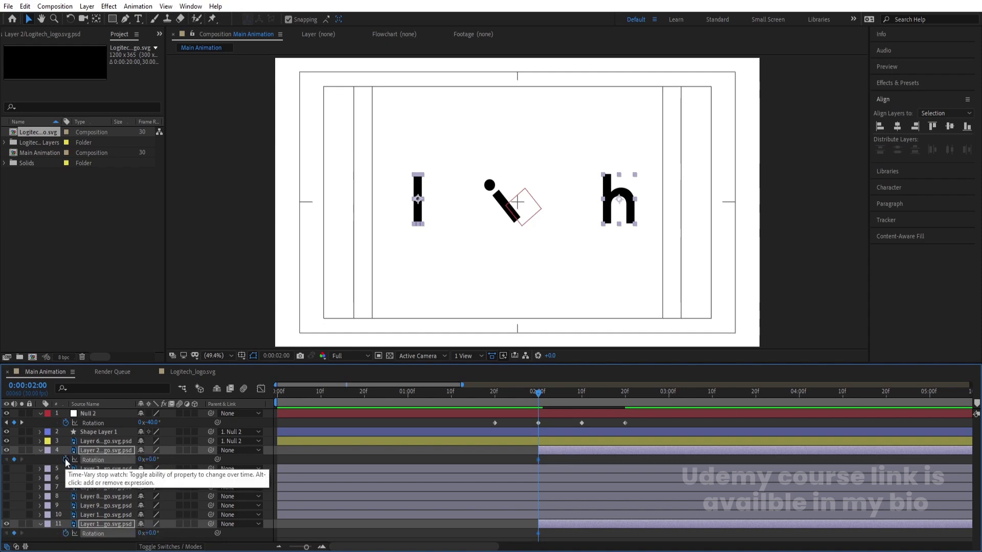
{"action": "key", "text": "u"}
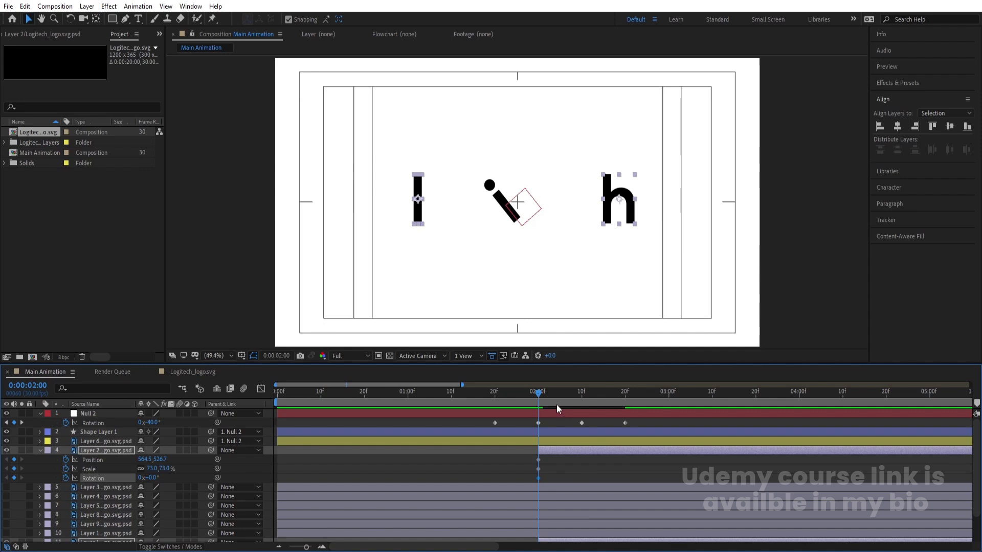
Add Position, Scale and Rotation keyframes holding the current values to the l and h layers at 0:00:02:20.
{"action": "left_click", "coordinate": [595, 393]}
{"action": "left_click_drag", "start_coordinate": [596, 394], "coordinate": [626, 403]}
{"action": "left_click_drag", "start_coordinate": [15, 460], "coordinate": [15, 479]}
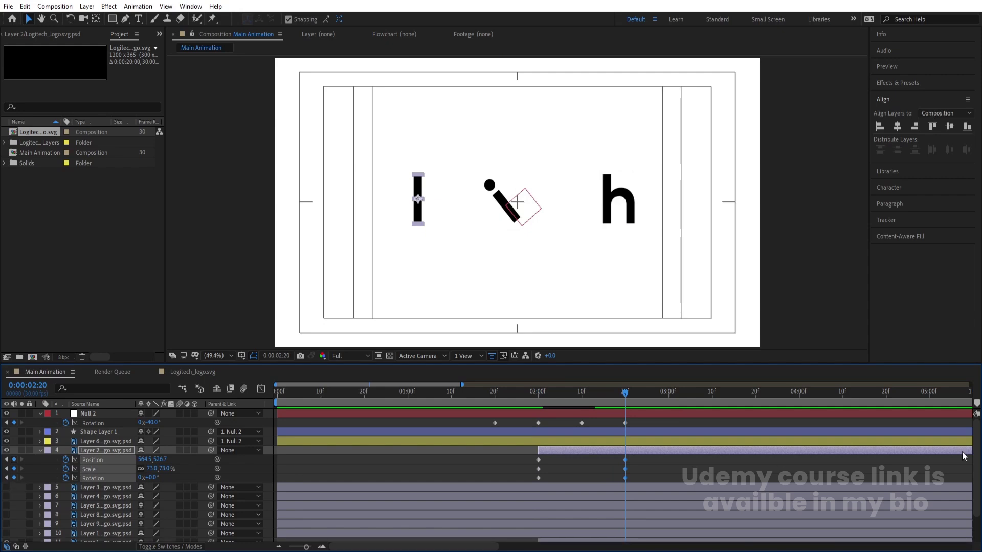
{"action": "scroll", "coordinate": [975, 464], "scroll_direction": "down", "scroll_amount": 2}
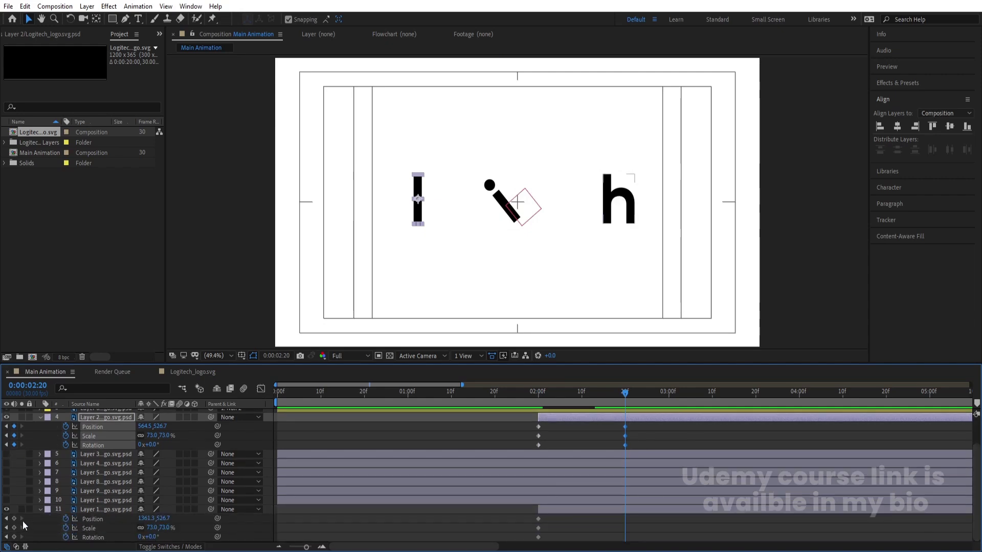
{"action": "left_click", "coordinate": [13, 519]}
{"action": "left_click", "coordinate": [14, 527]}
{"action": "left_click", "coordinate": [15, 537]}
{"action": "left_click", "coordinate": [540, 508]}
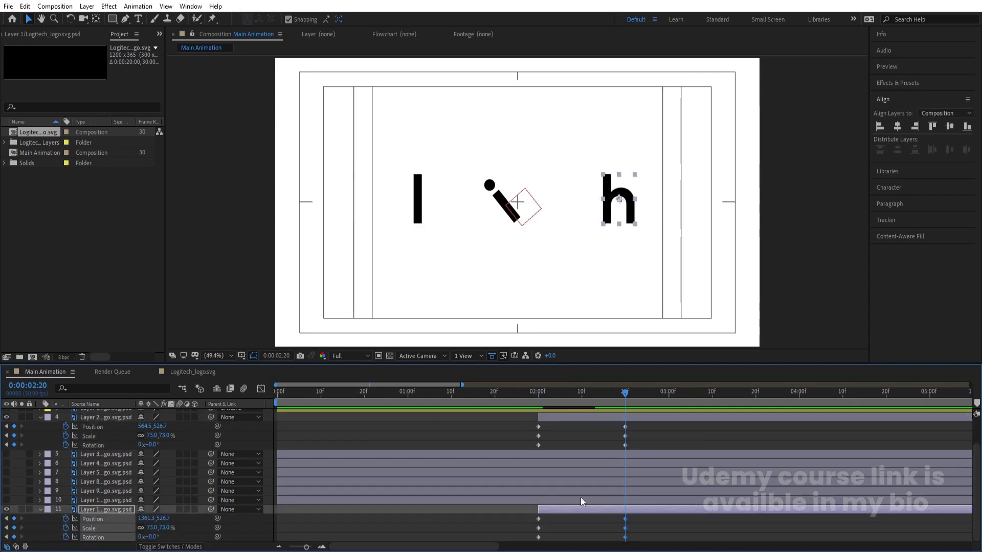
Return the current time to the letters' starting keyframes at 0:00:02:00.
{"action": "key", "text": "j"}
{"action": "key", "text": "k"}
{"action": "left_click", "coordinate": [543, 400]}
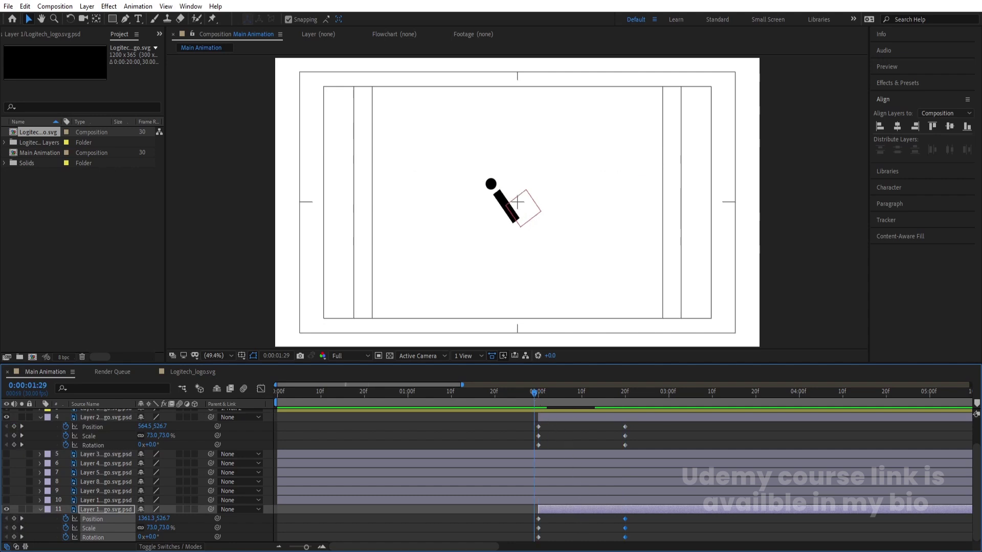
{"action": "scroll", "coordinate": [587, 400], "scroll_direction": "up", "scroll_amount": 3}
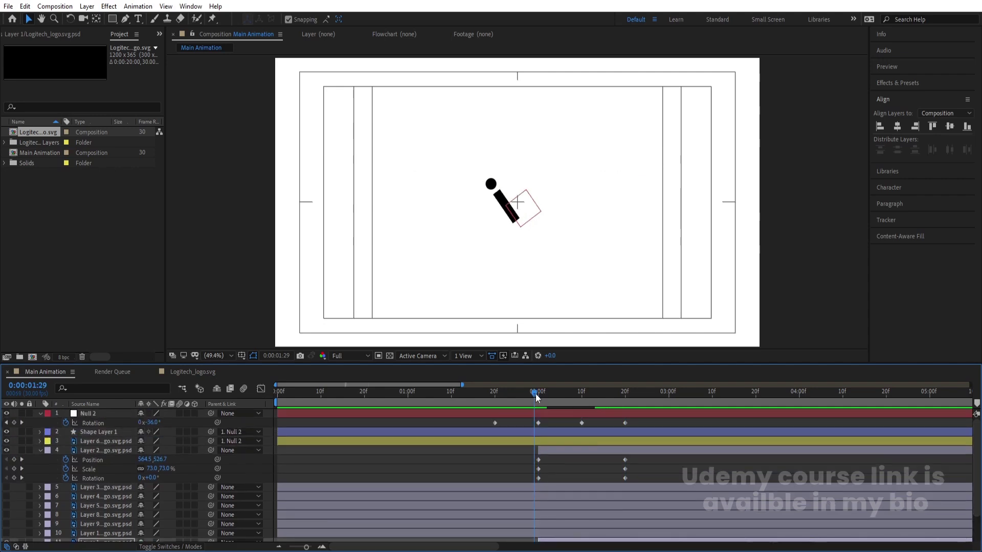
{"action": "mouse_move", "coordinate": [537, 398]}
{"action": "left_mouse_down"}
{"action": "mouse_move", "coordinate": [569, 400]}
{"action": "mouse_move", "coordinate": [537, 403]}
{"action": "left_mouse_up"}
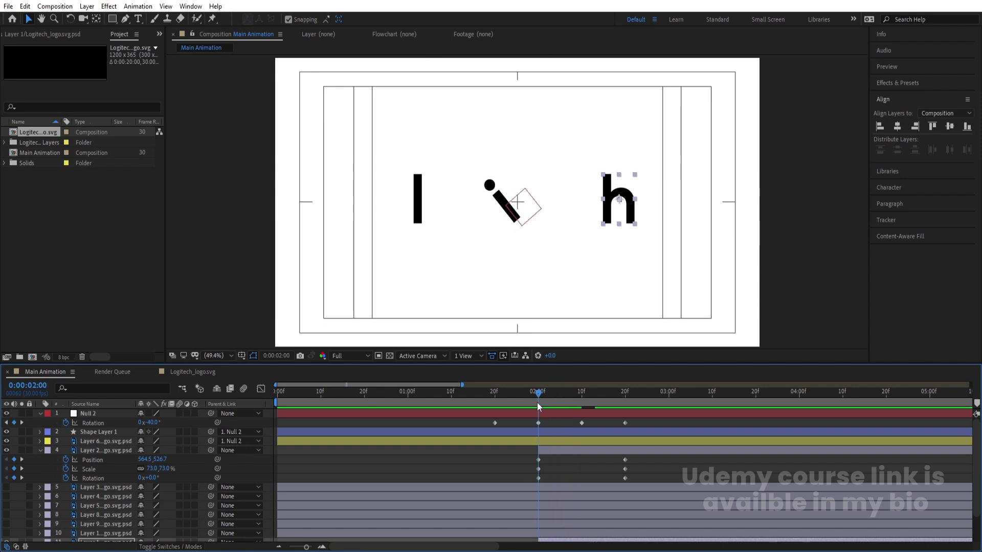
Try placing the l over the i's dot and the h at the lower end of its stem at 0:00:02:00.
{"action": "left_click", "coordinate": [557, 450]}
{"action": "left_click_drag", "start_coordinate": [413, 201], "coordinate": [484, 189]}
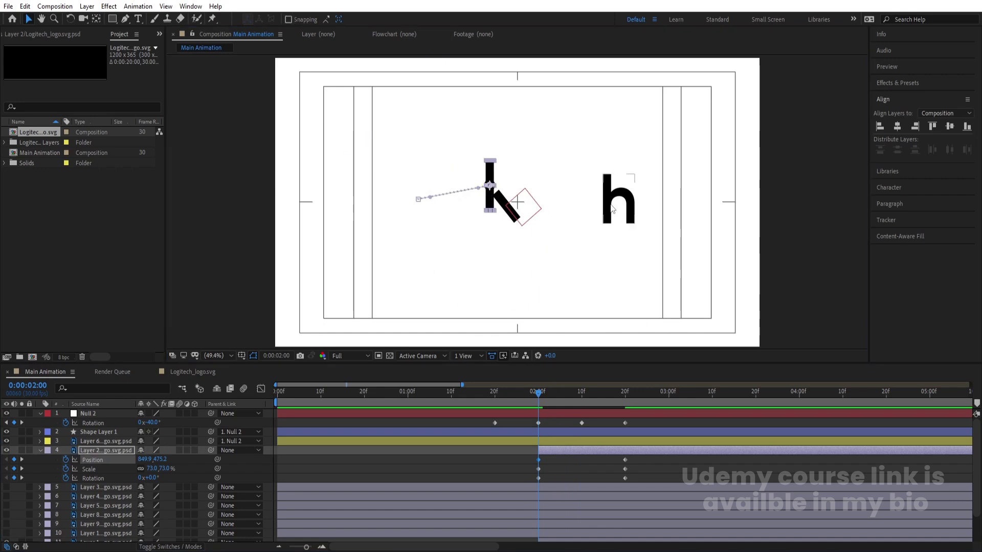
{"action": "left_click_drag", "start_coordinate": [612, 210], "coordinate": [513, 242]}
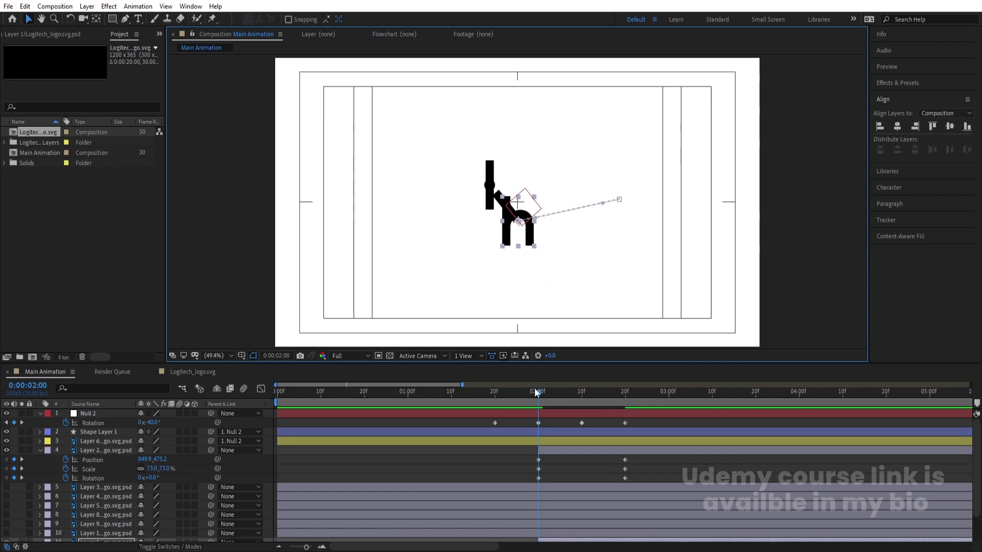
{"action": "left_click_drag", "start_coordinate": [537, 392], "coordinate": [538, 419]}
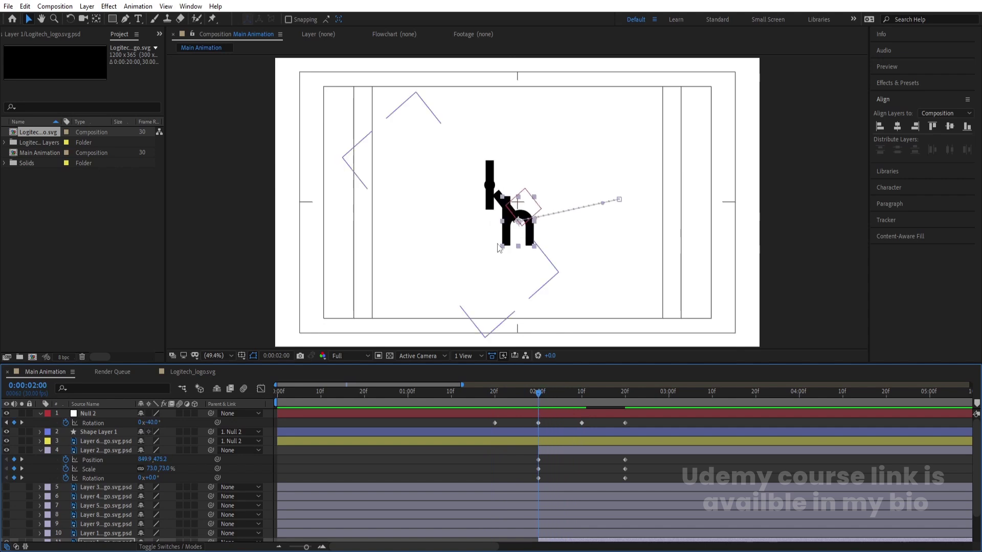
Move the h onto the i's dot and the l onto the lower end of its stem at 0:00:02:00.
{"action": "left_click_drag", "start_coordinate": [509, 244], "coordinate": [482, 204]}
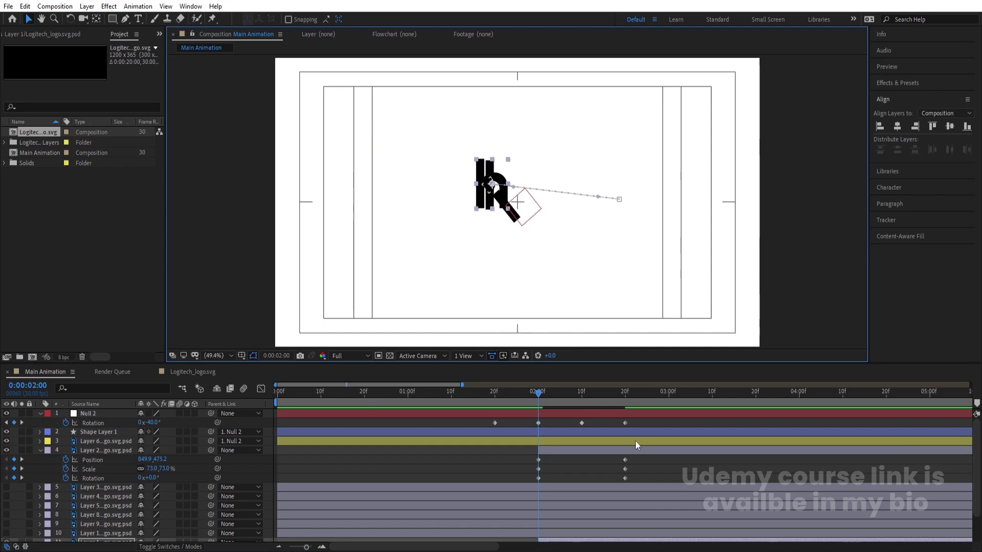
{"action": "left_click", "coordinate": [591, 454]}
{"action": "left_click_drag", "start_coordinate": [488, 205], "coordinate": [514, 238]}
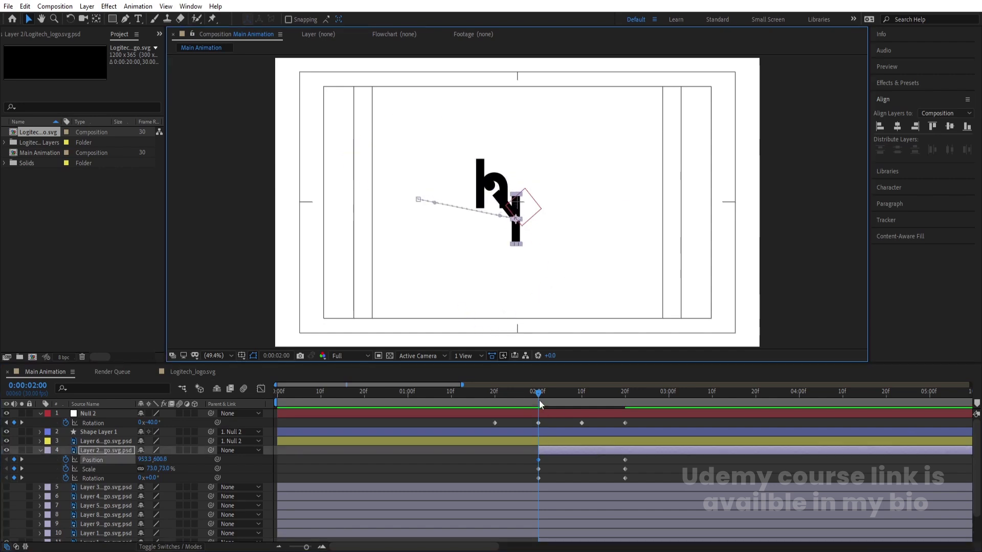
{"action": "mouse_move", "coordinate": [541, 399]}
{"action": "left_mouse_down"}
{"action": "mouse_move", "coordinate": [588, 400]}
{"action": "mouse_move", "coordinate": [537, 403]}
{"action": "left_mouse_up"}
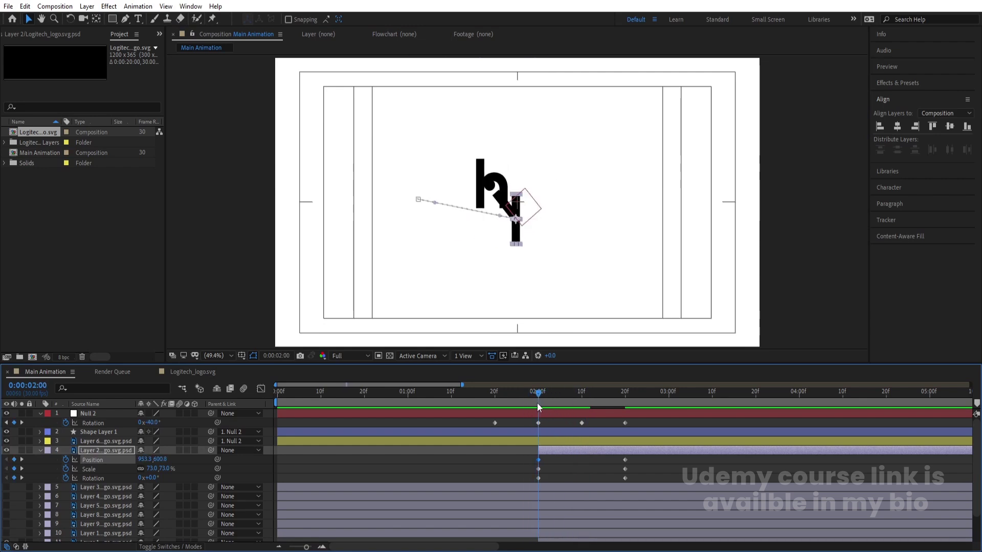
{"action": "left_click", "coordinate": [495, 180]}
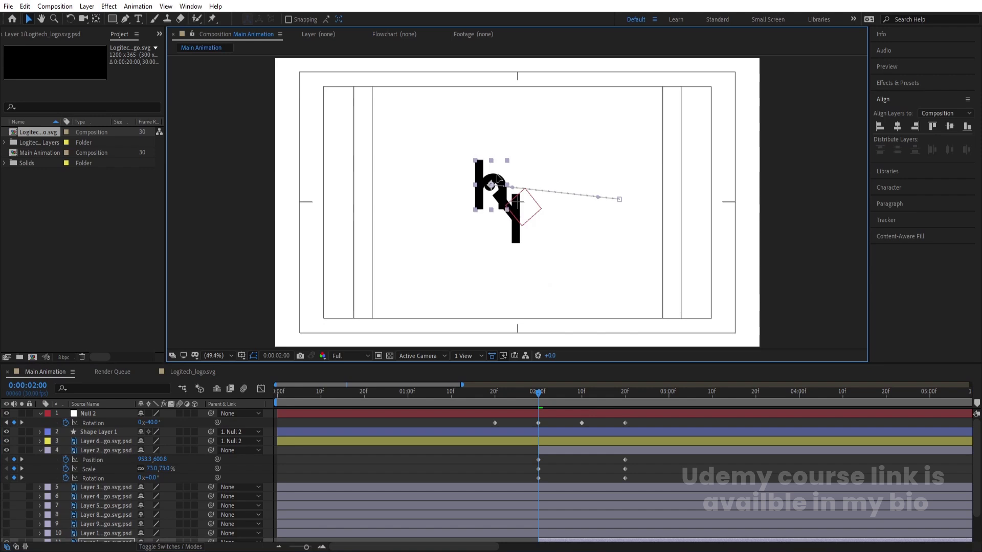
{"action": "left_click", "coordinate": [559, 453]}
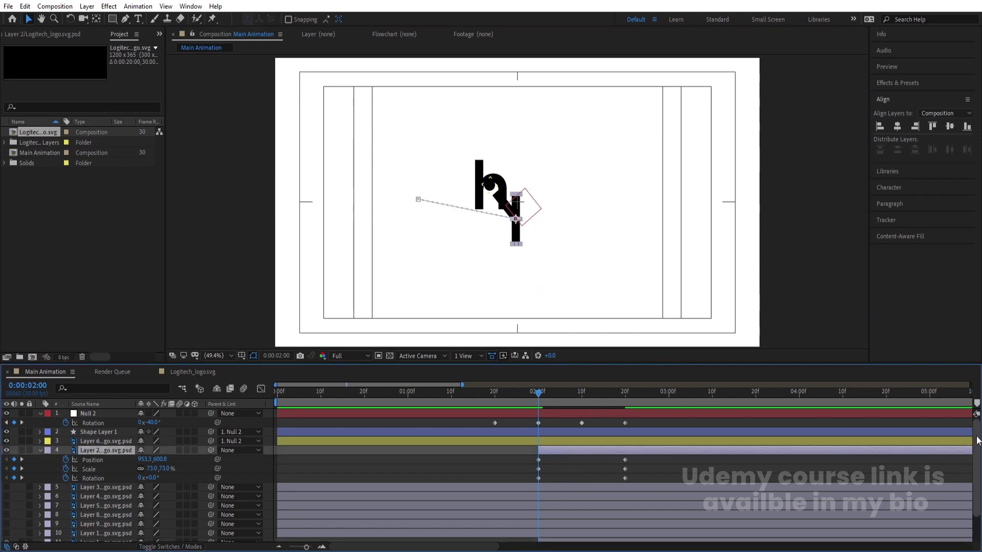
Set the Scale of both the l and h layers to 10% at 0:00:02:00.
{"action": "scroll", "coordinate": [975, 460], "scroll_direction": "down", "scroll_amount": 2}
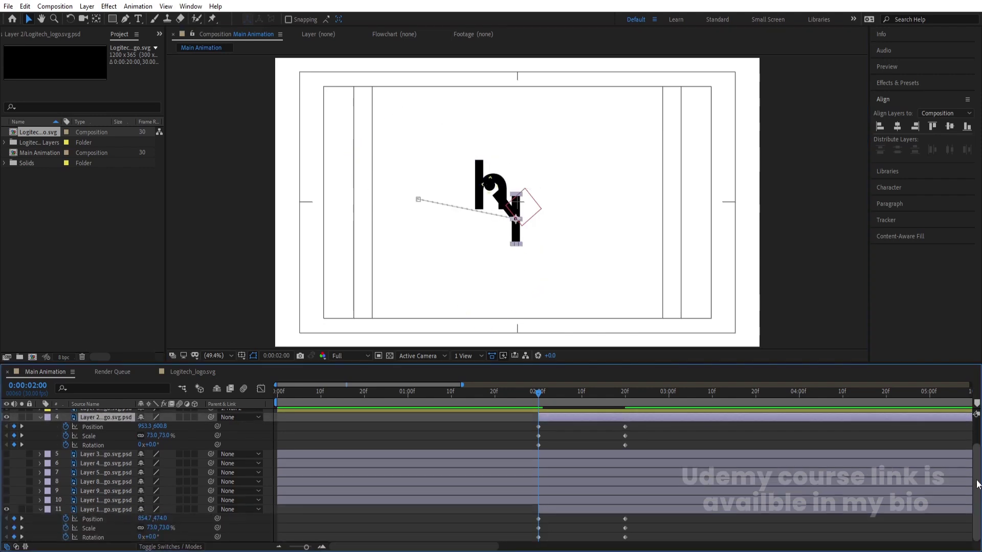
{"action": "left_click", "coordinate": [147, 435]}
{"action": "type", "text": "10"}
{"action": "key", "text": "Return"}
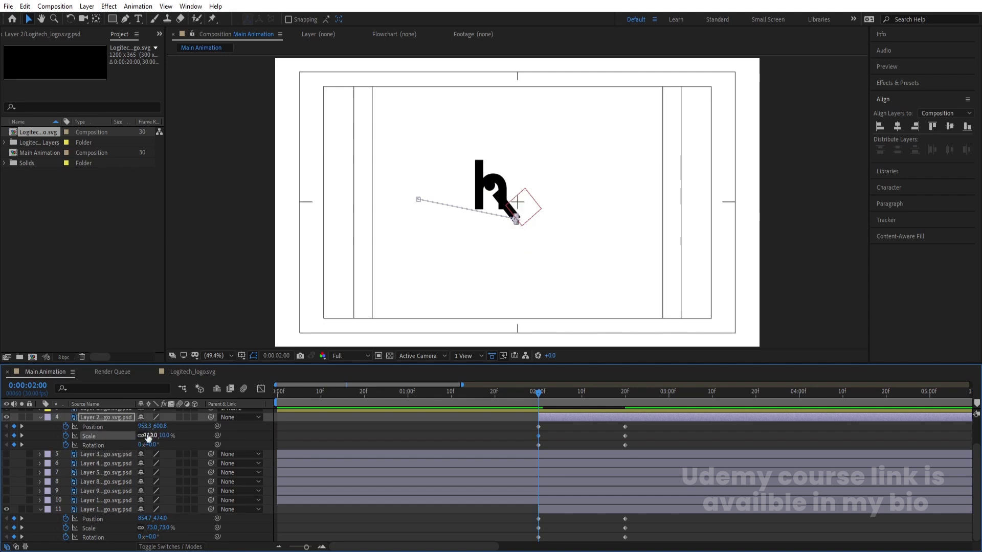
{"action": "left_click", "coordinate": [595, 511]}
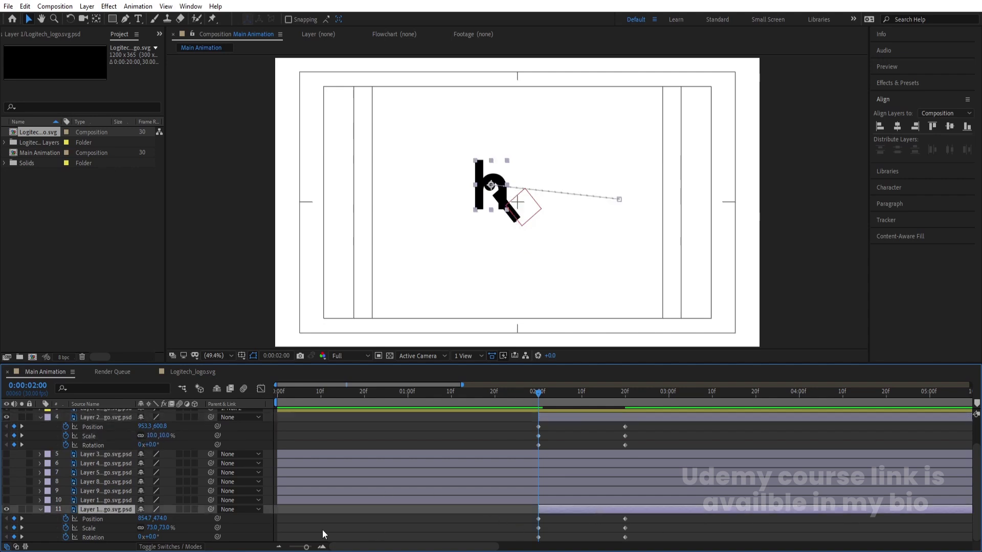
{"action": "left_click", "coordinate": [151, 529]}
{"action": "type", "text": "10"}
{"action": "key", "text": "Return"}
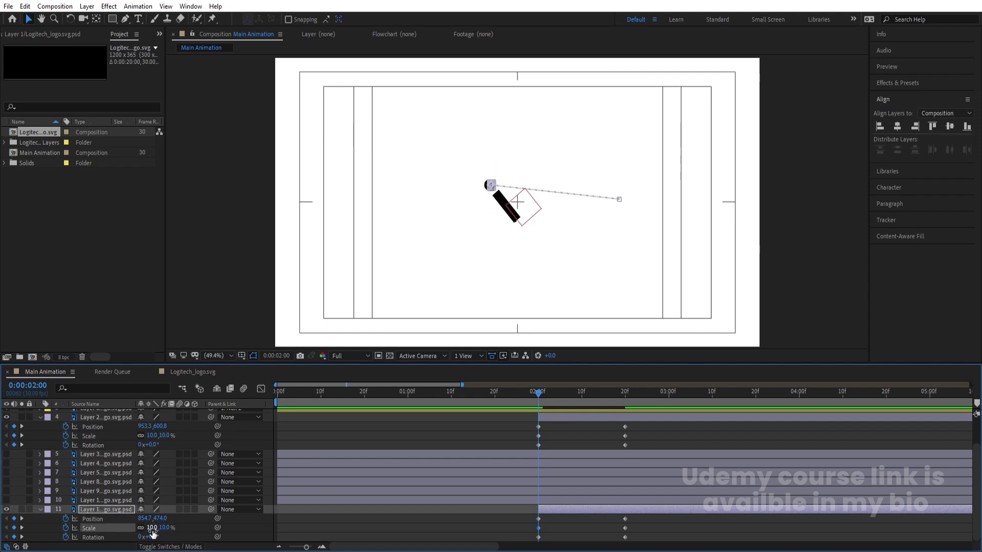
Set the l layer's Rotation to one full revolution at 0:00:02:20.
{"action": "key", "text": "k"}
{"action": "left_click", "coordinate": [140, 445]}
{"action": "type", "text": "1"}
{"action": "key", "text": "Return"}
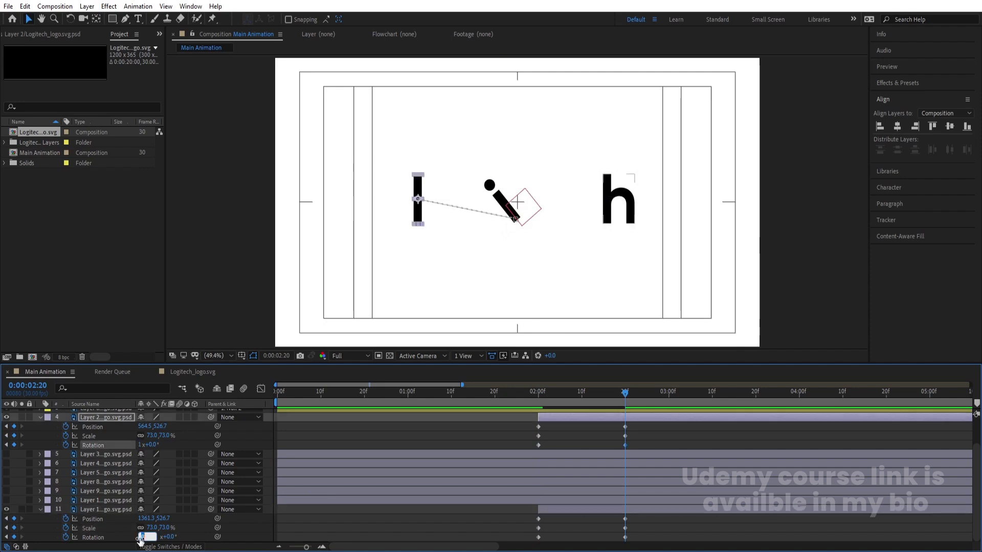
Set the h layer's Rotation to one full revolution at 0:00:02:20 and preview the letters spinning out of the i.
{"action": "left_click", "coordinate": [139, 537]}
{"action": "type", "text": "1"}
{"action": "key", "text": "Return"}
{"action": "key", "text": "space"}
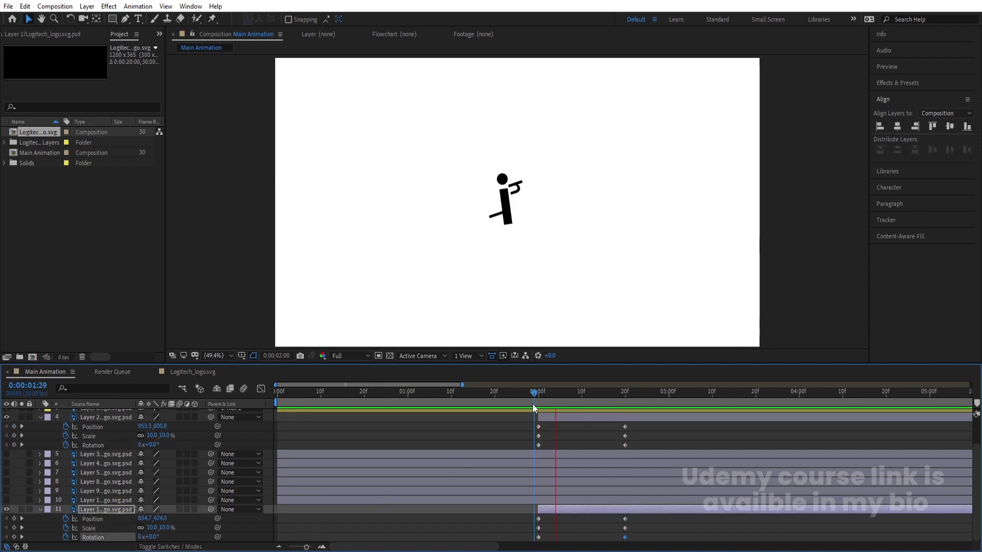
{"action": "left_click_drag", "start_coordinate": [557, 403], "coordinate": [250, 420]}
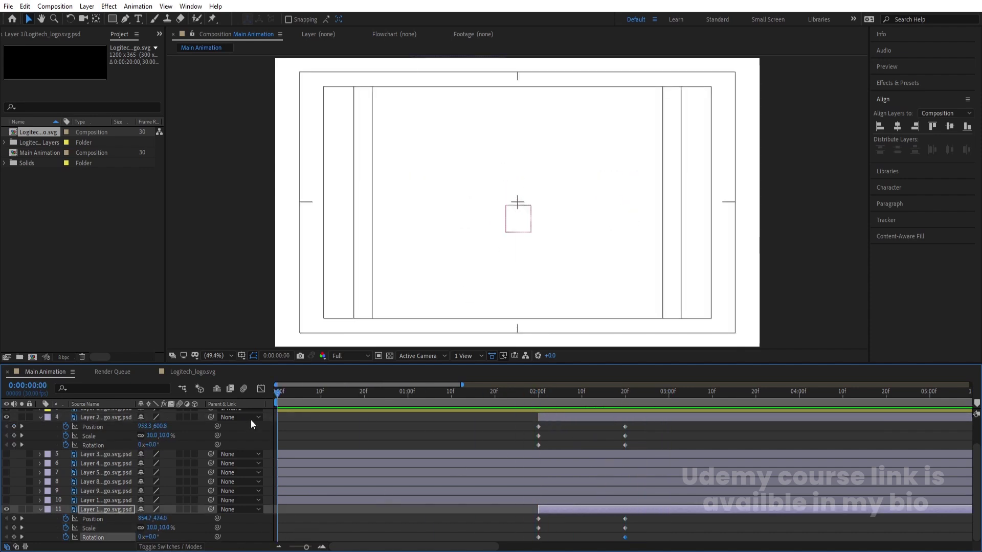
{"action": "key", "text": "space"}
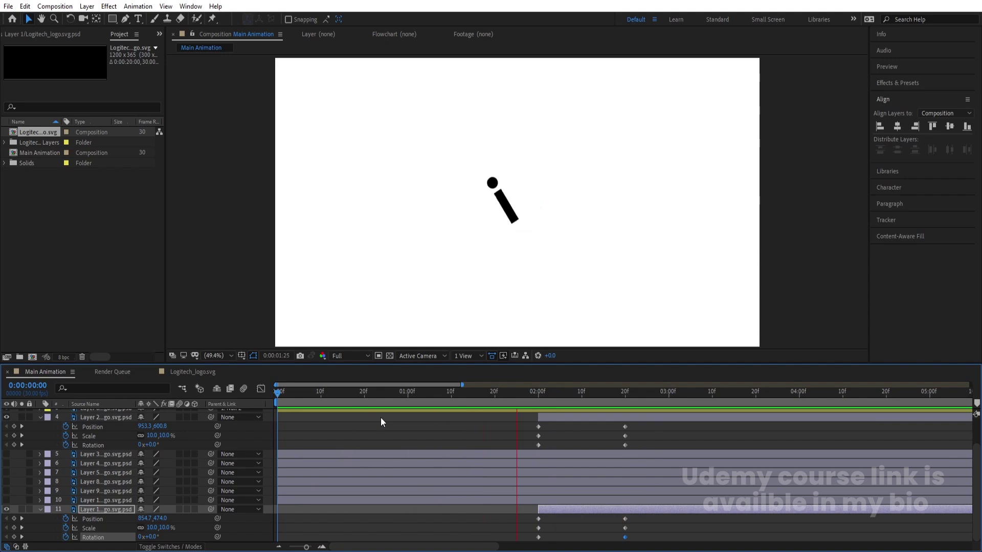
{"action": "key", "text": "space"}
{"action": "left_click", "coordinate": [530, 400]}
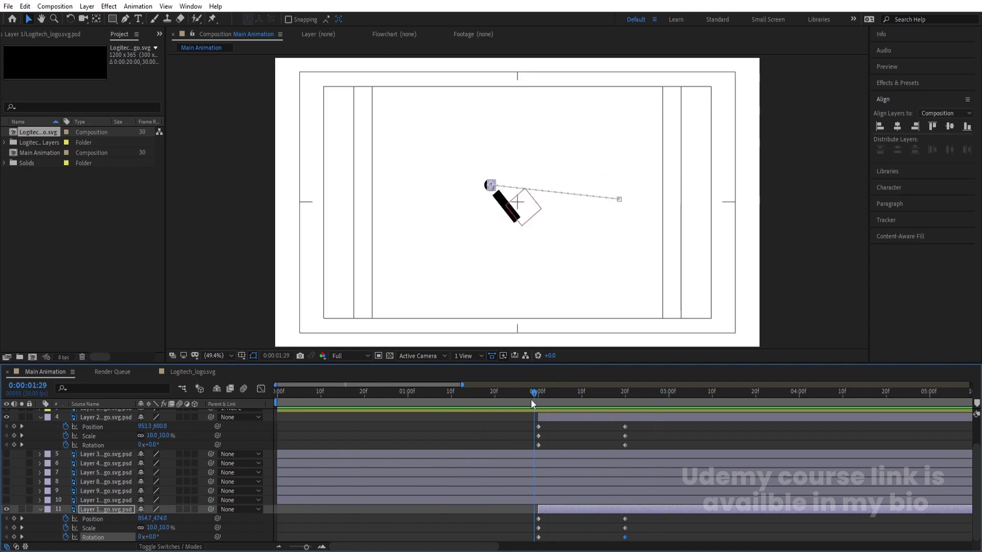
{"action": "key", "text": "space"}
{"action": "key", "text": "space"}
Apply Easy Ease to all l and h keyframes and reshape their speed graph to peak early with a long slowdown.
{"action": "left_click_drag", "start_coordinate": [510, 426], "coordinate": [665, 543]}
{"action": "key", "text": "F9"}
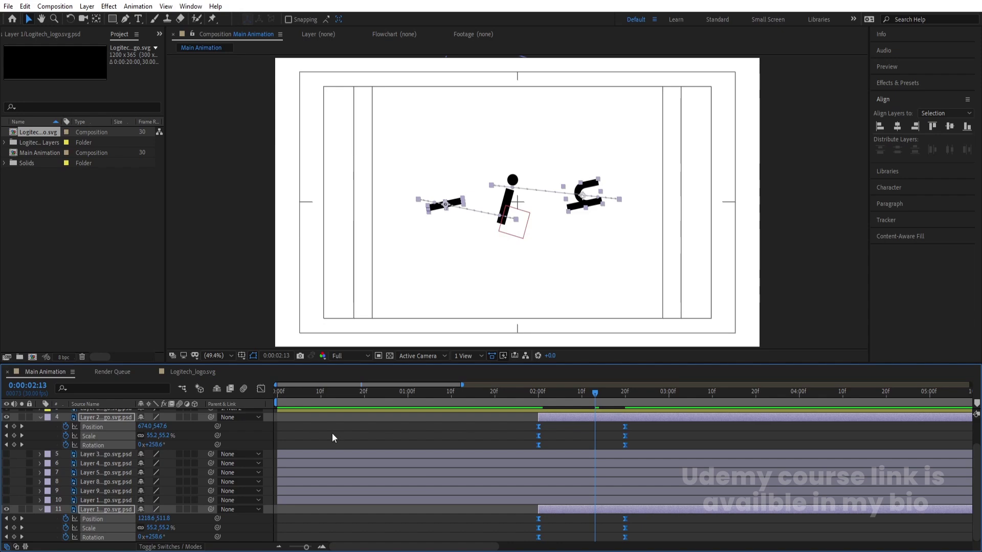
{"action": "left_click", "coordinate": [261, 389]}
{"action": "left_click_drag", "start_coordinate": [679, 485], "coordinate": [409, 528]}
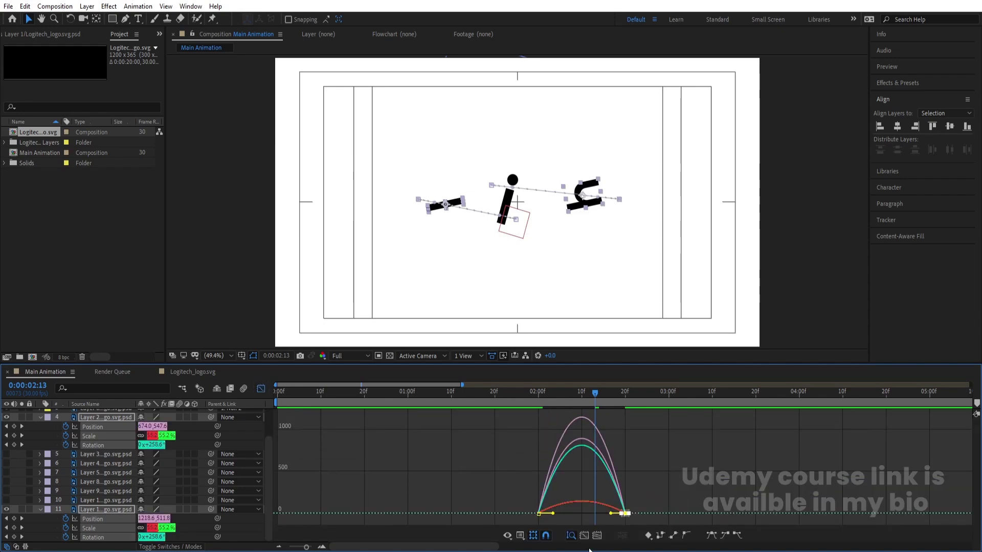
{"action": "left_click_drag", "start_coordinate": [609, 514], "coordinate": [567, 515]}
{"action": "left_click", "coordinate": [533, 396]}
{"action": "key", "text": "space"}
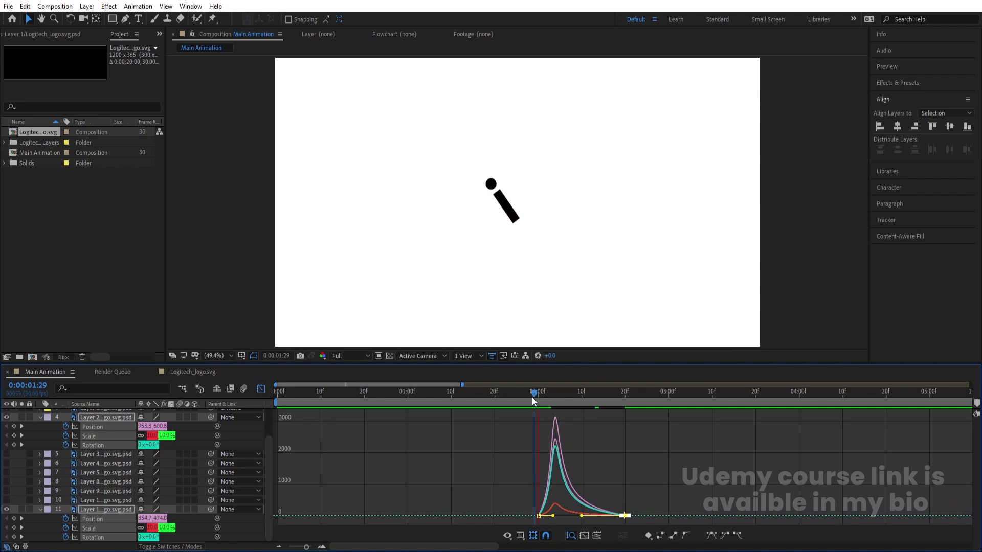
{"action": "key", "text": "space"}
{"action": "left_click", "coordinate": [261, 389]}
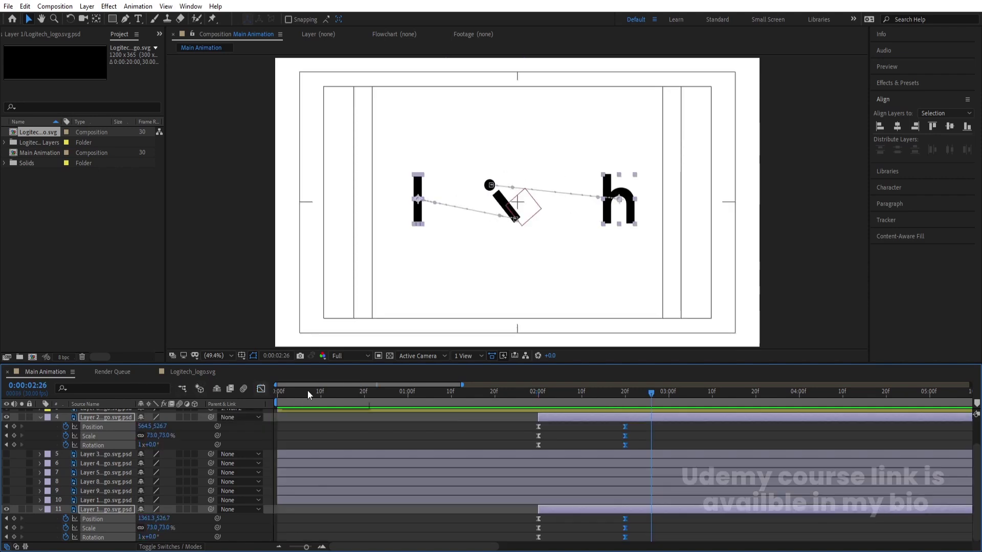
Apply Easy Ease to all four Rotation keyframes of Null 2 and preview the i's swing.
{"action": "left_click", "coordinate": [539, 401]}
{"action": "scroll", "coordinate": [978, 460], "scroll_direction": "up", "scroll_amount": 3}
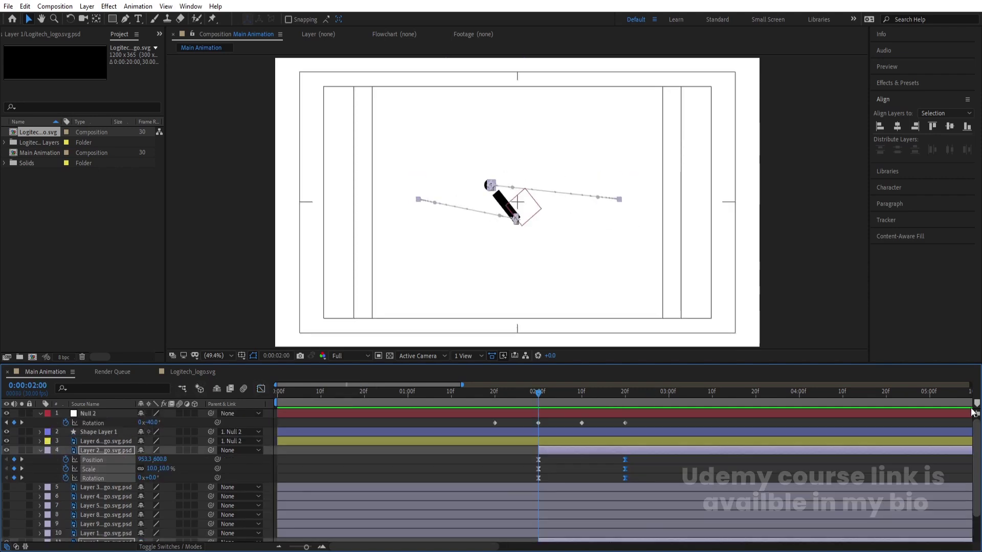
{"action": "left_click", "coordinate": [647, 432]}
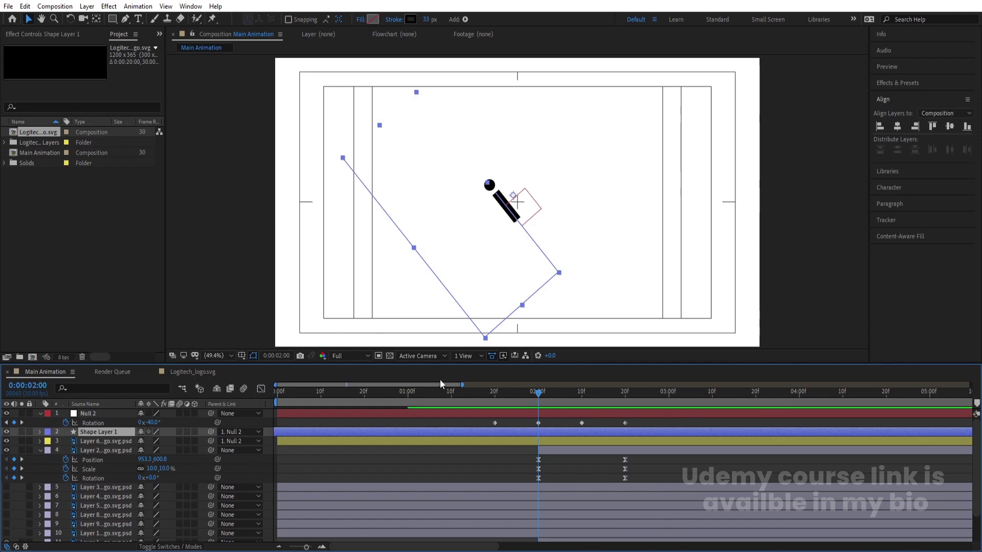
{"action": "left_click_drag", "start_coordinate": [476, 429], "coordinate": [634, 404]}
{"action": "key", "text": "F9"}
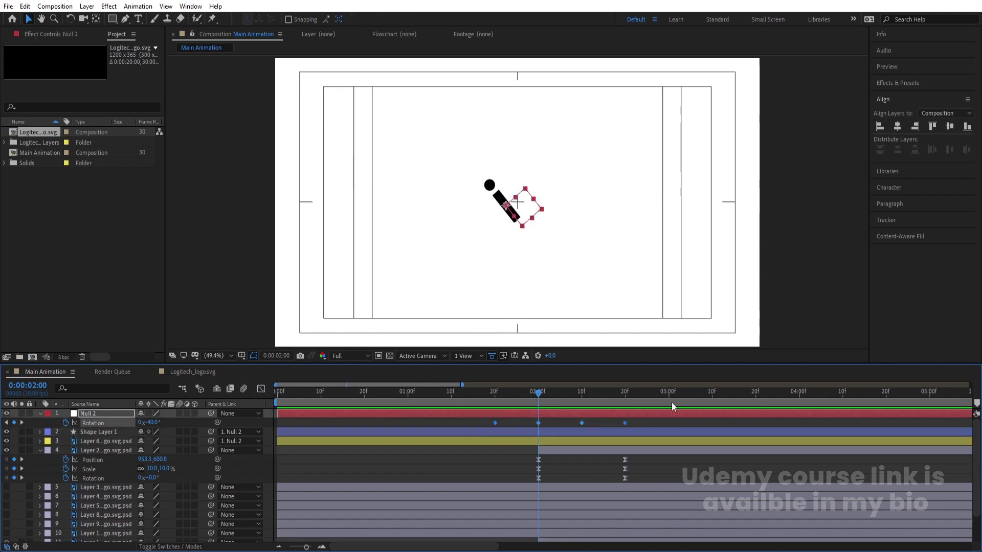
{"action": "left_click_drag", "start_coordinate": [527, 401], "coordinate": [483, 397]}
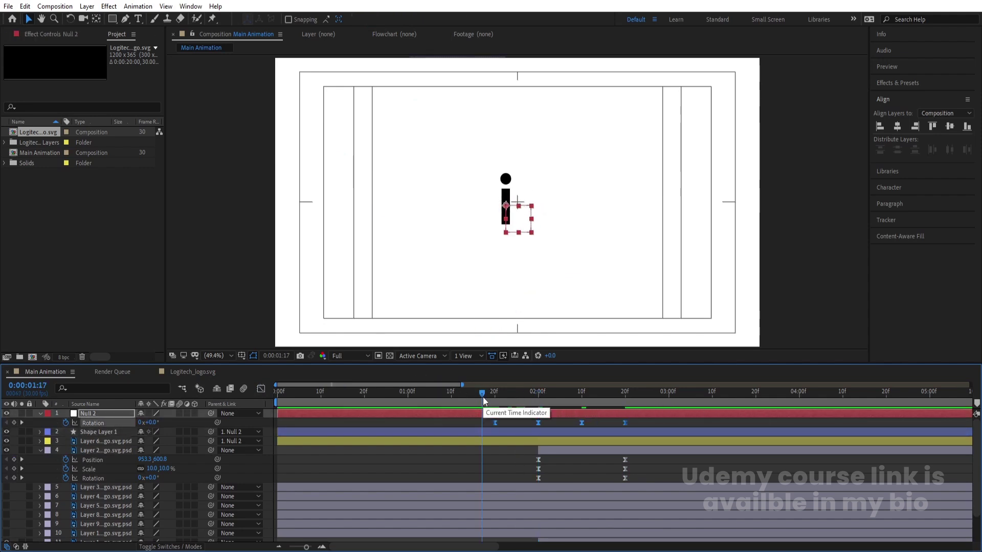
{"action": "key", "text": "space"}
{"action": "key", "text": "space"}
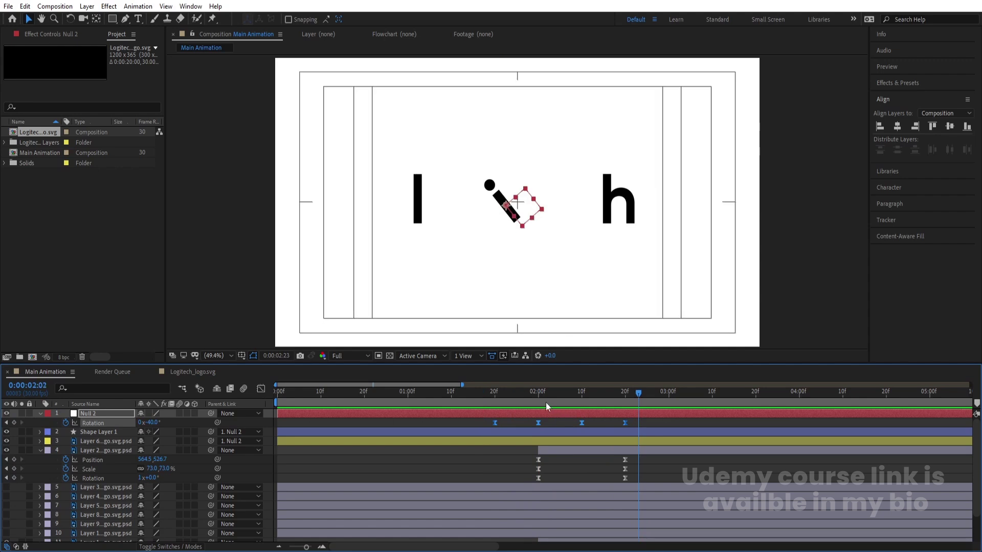
{"action": "key", "text": "space"}
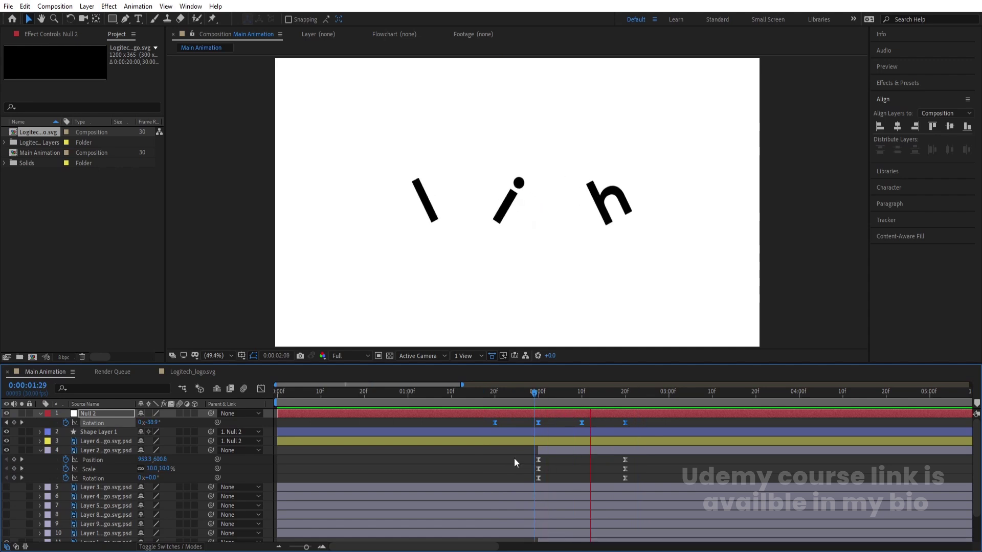
{"action": "key", "text": "space"}
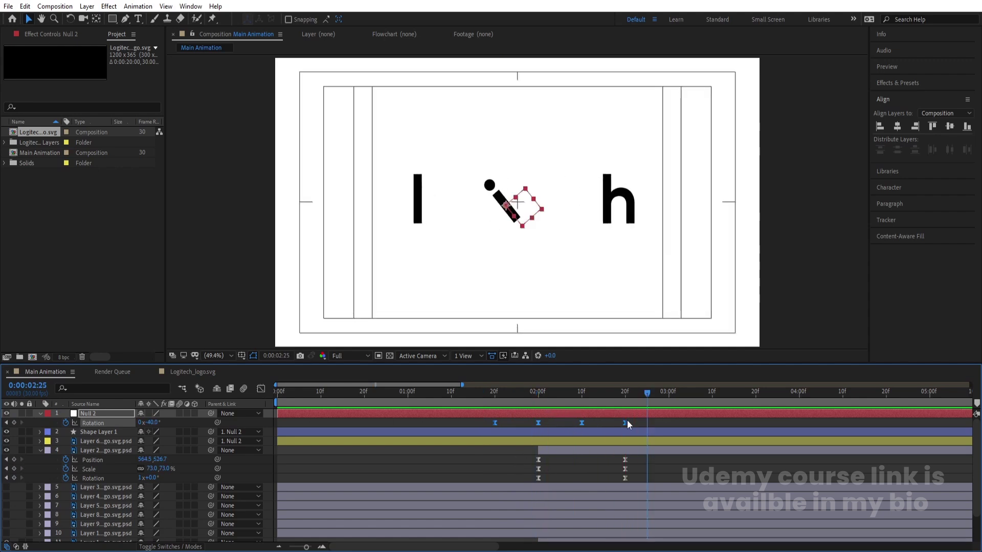
Try compressing Null 2's Rotation keyframes into a shorter time span.
{"action": "left_click_drag", "start_coordinate": [625, 423], "coordinate": [569, 423]}
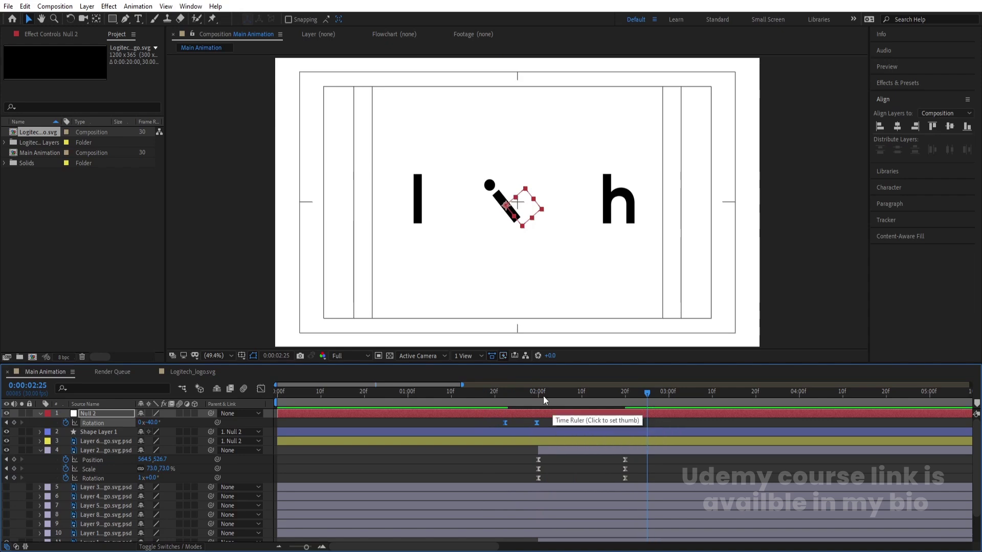
{"action": "left_click", "coordinate": [539, 395]}
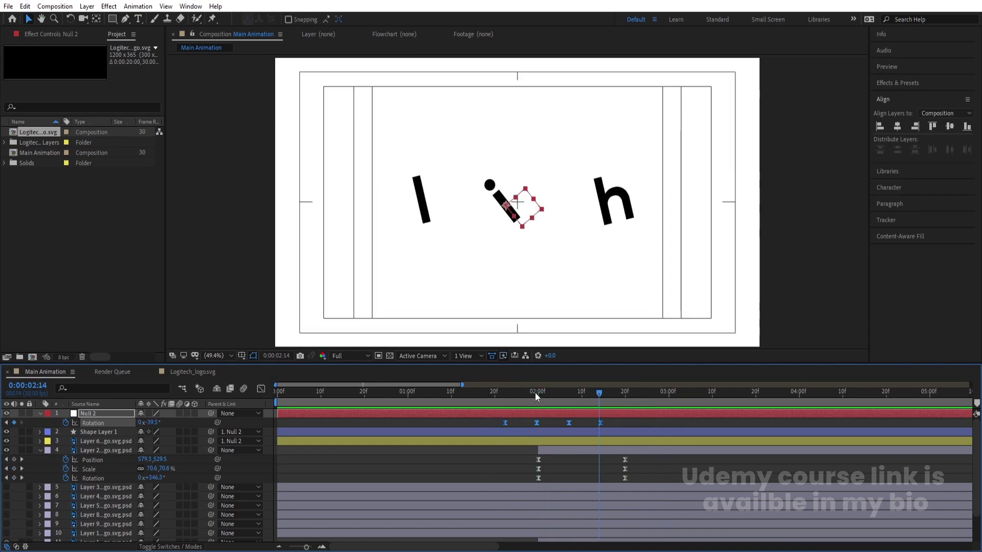
{"action": "left_click_drag", "start_coordinate": [535, 392], "coordinate": [488, 404]}
{"action": "key", "text": "space"}
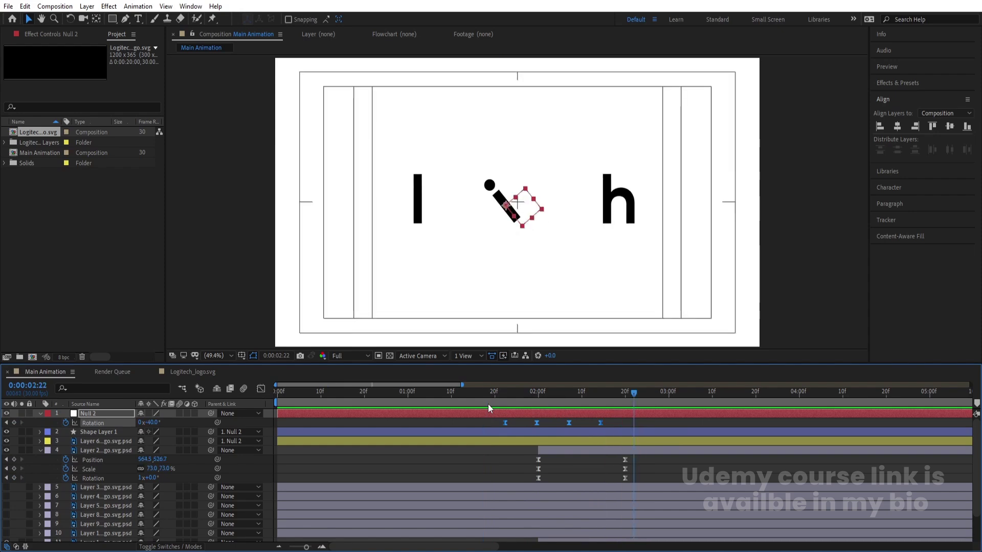
{"action": "key", "text": "ctrl+z"}
Lengthen the easing handles of Null 2's Rotation keyframes in the speed graph to give each swing a sharp central peak.
{"action": "left_click", "coordinate": [260, 389]}
{"action": "left_click_drag", "start_coordinate": [680, 486], "coordinate": [463, 407]}
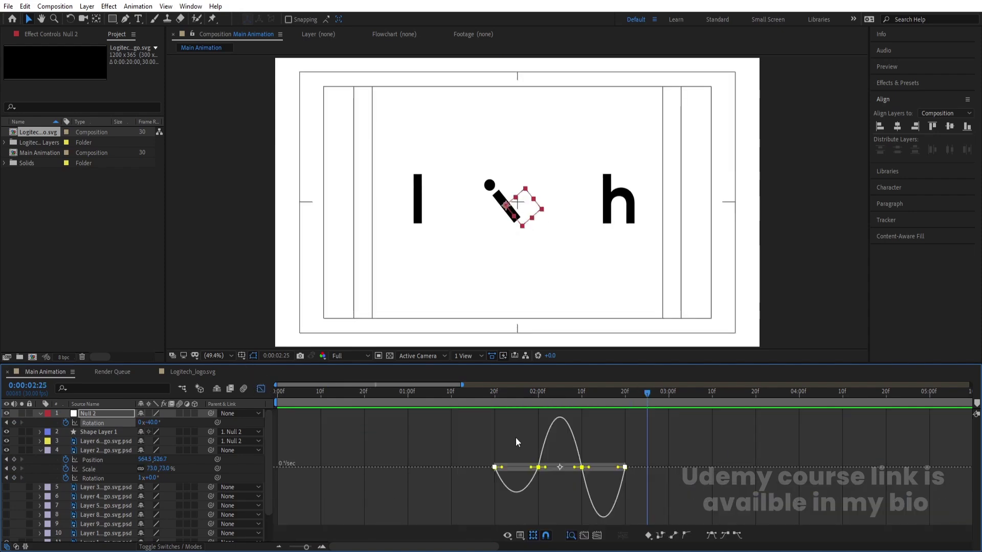
{"action": "key", "text": "Num_Lock"}
{"action": "key", "text": "minus"}
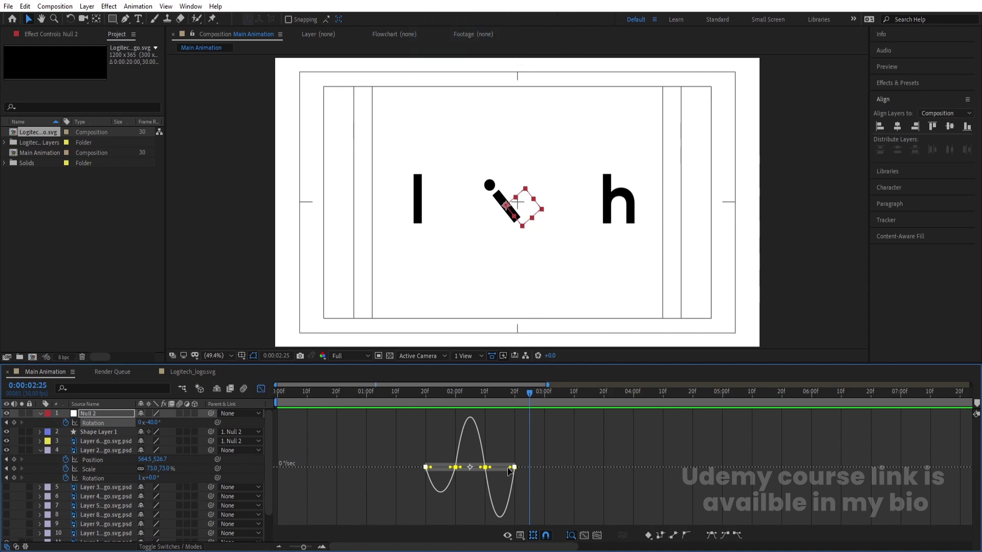
{"action": "left_click_drag", "start_coordinate": [509, 468], "coordinate": [465, 469]}
{"action": "left_click", "coordinate": [451, 396]}
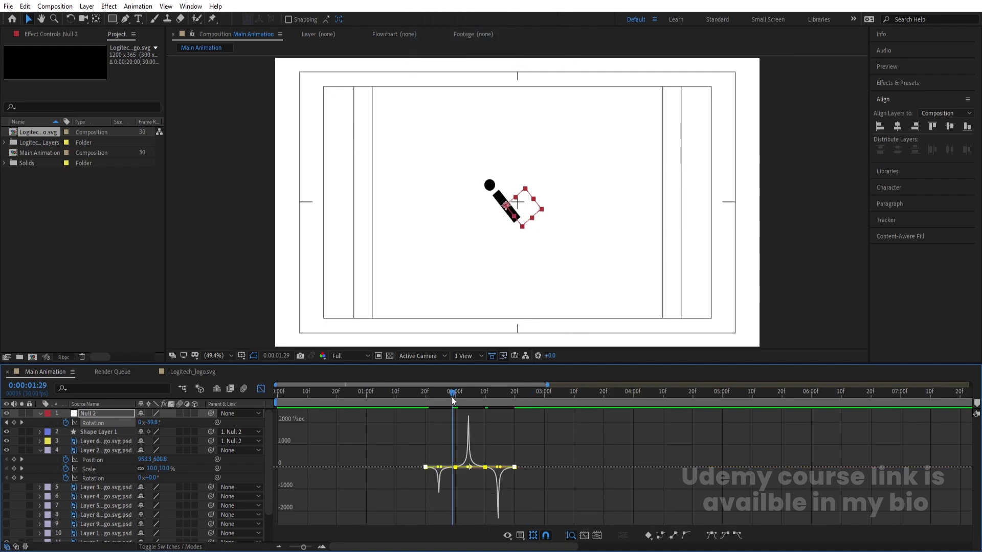
{"action": "key", "text": "space"}
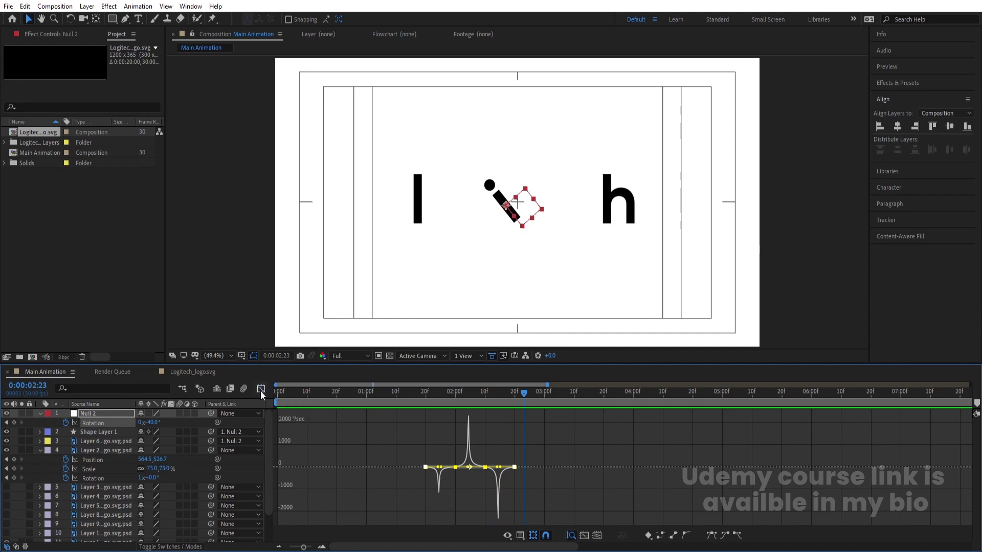
{"action": "left_click", "coordinate": [260, 390]}
Play back the animation from several points and from the start to examine the timing of the i's swings and the letters.
{"action": "key", "text": "space"}
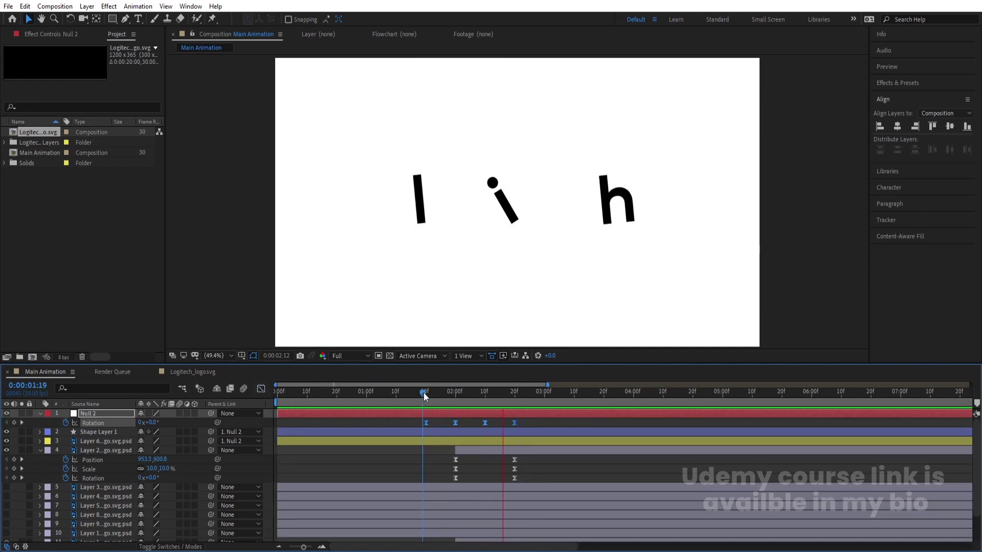
{"action": "key", "text": "space"}
{"action": "mouse_move", "coordinate": [461, 407]}
{"action": "left_mouse_down"}
{"action": "mouse_move", "coordinate": [477, 410]}
{"action": "mouse_move", "coordinate": [457, 399]}
{"action": "left_mouse_up"}
{"action": "key", "text": "space"}
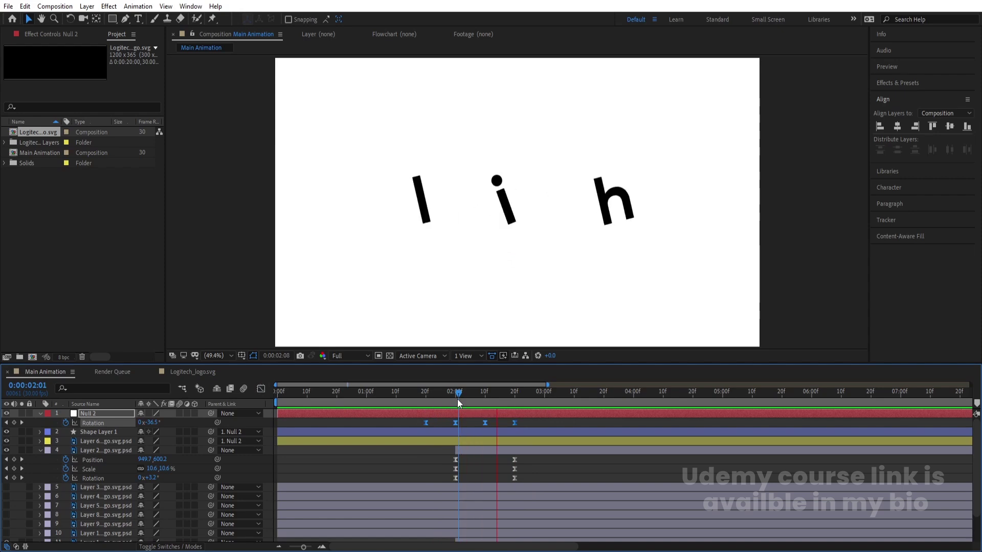
{"action": "key", "text": "space"}
{"action": "left_click", "coordinate": [457, 399]}
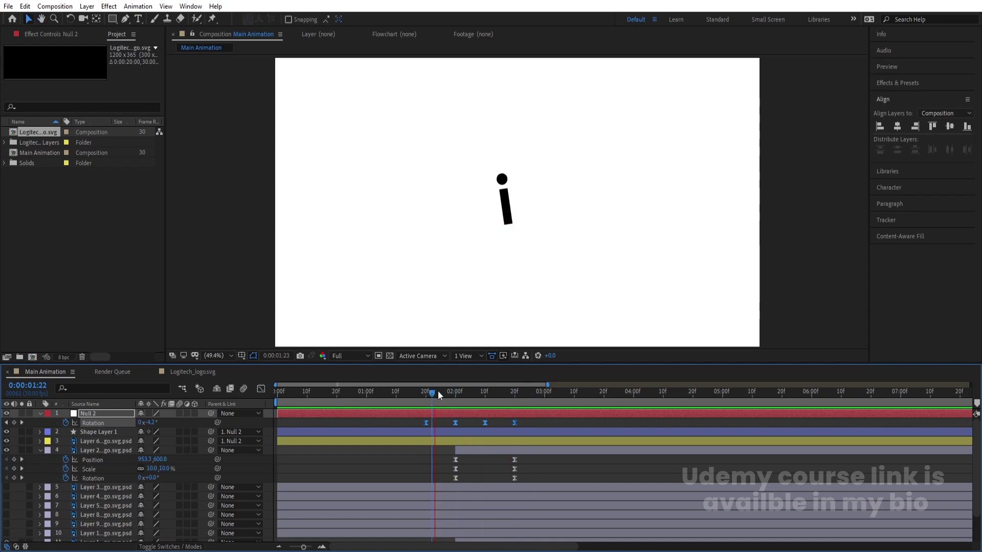
{"action": "key", "text": "space"}
{"action": "key", "text": "space"}
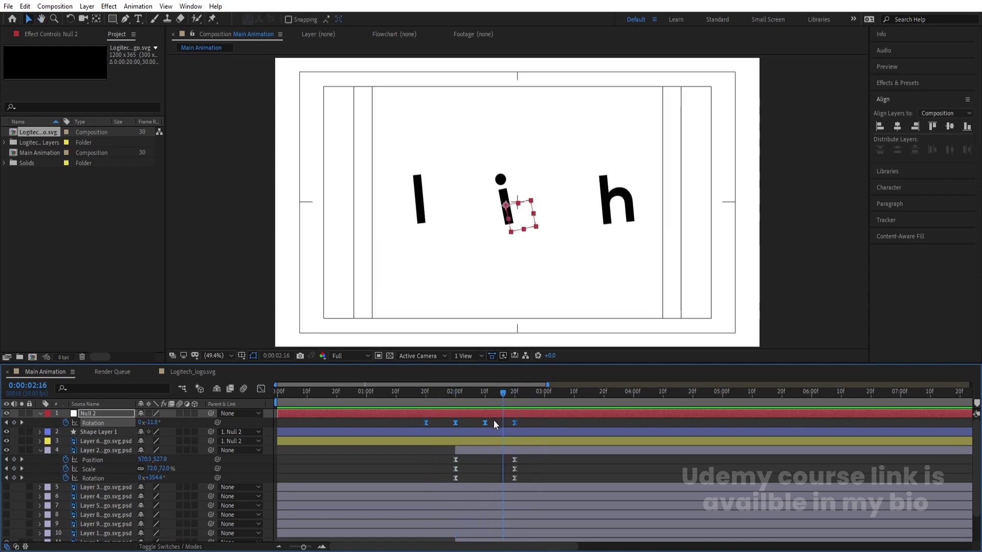
{"action": "key", "text": "space"}
{"action": "key", "text": "space"}
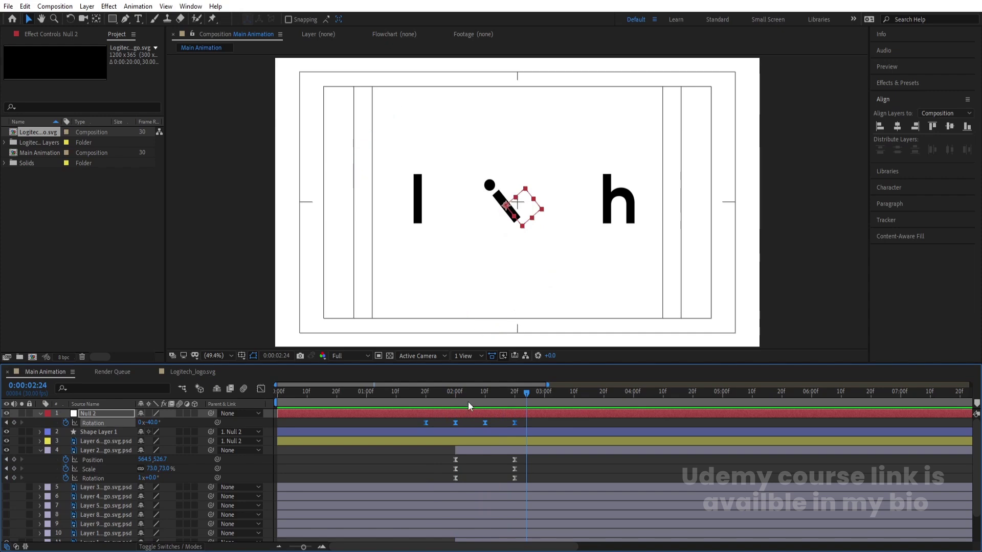
{"action": "left_click_drag", "start_coordinate": [462, 400], "coordinate": [83, 403]}
{"action": "key", "text": "space"}
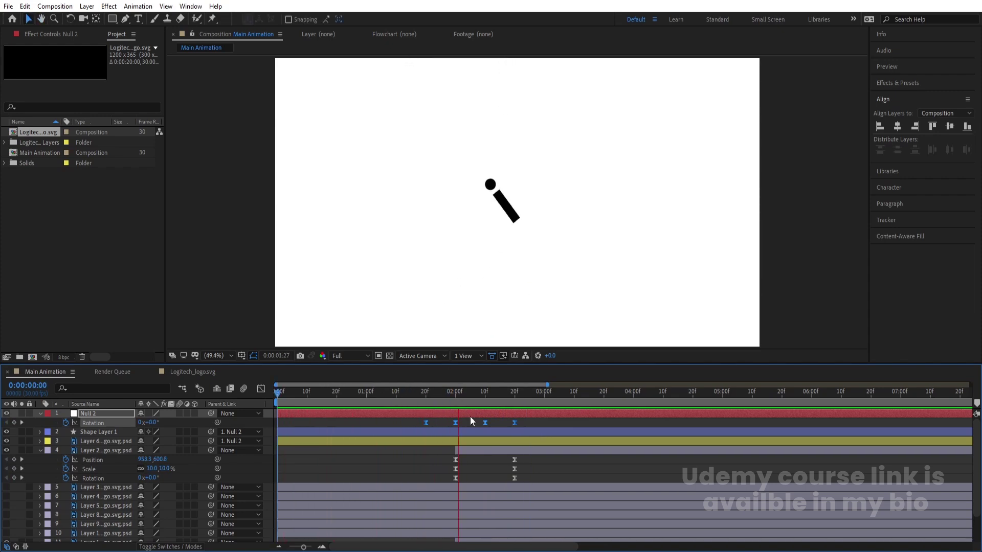
{"action": "key", "text": "space"}
Make the c and o layers visible with the current time at 0:00:02:10, where the i leans the opposite way.
{"action": "left_click_drag", "start_coordinate": [492, 395], "coordinate": [487, 400]}
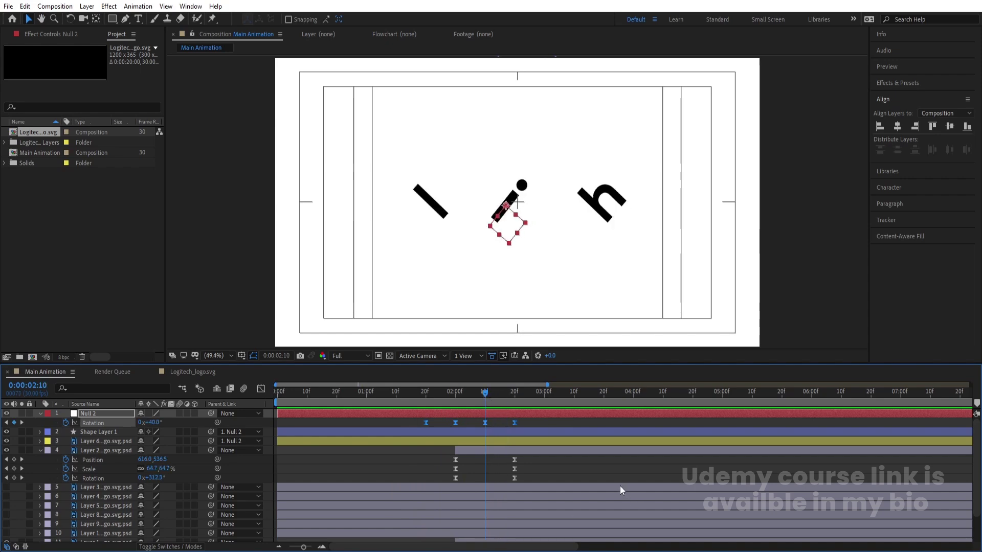
{"action": "scroll", "coordinate": [977, 485], "scroll_direction": "down", "scroll_amount": 2}
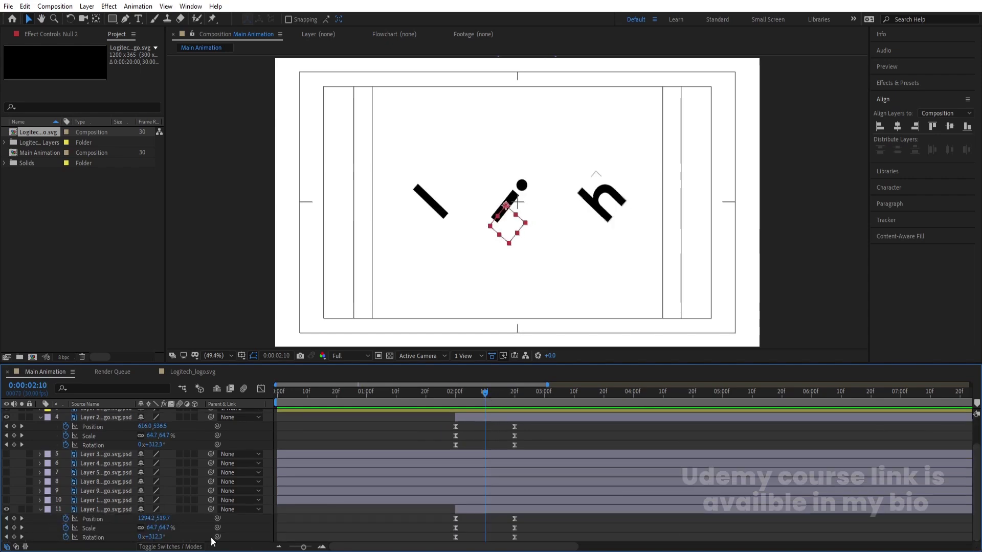
{"action": "left_click", "coordinate": [110, 500]}
{"action": "left_click", "coordinate": [6, 501]}
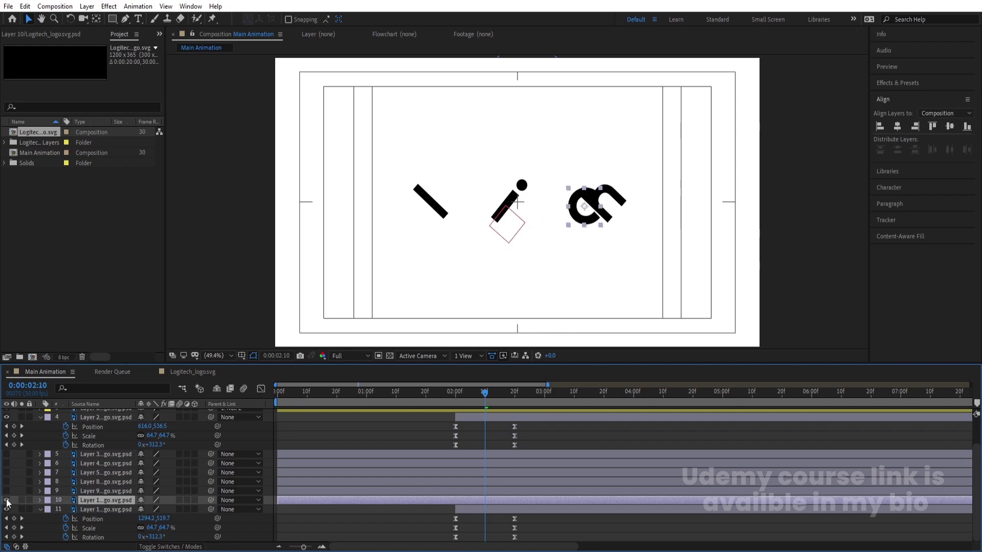
{"action": "left_click", "coordinate": [96, 454]}
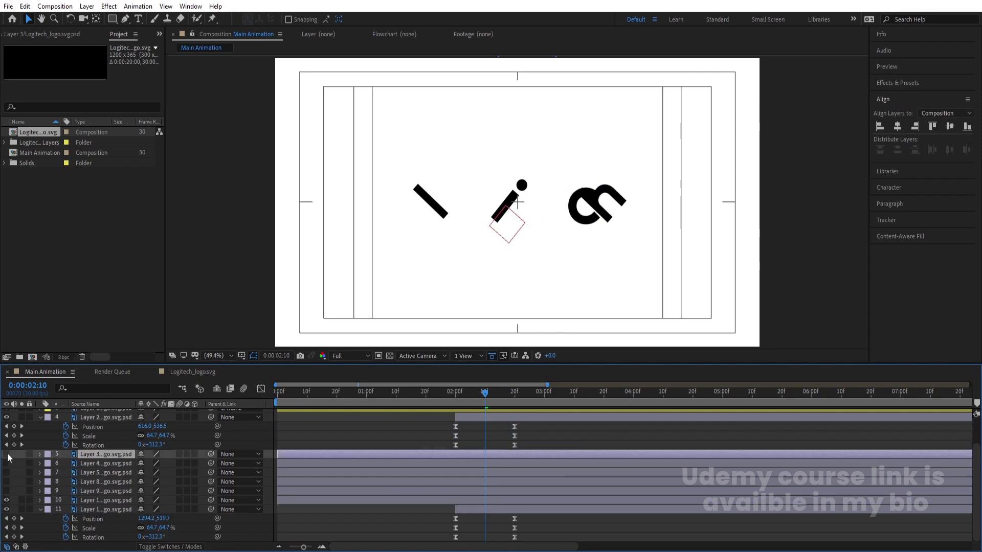
{"action": "left_click", "coordinate": [7, 454]}
Trim the start of both the o and c layers to 0:00:02:10 and preview their appearance.
{"action": "left_click", "coordinate": [103, 504], "text": "ctrl"}
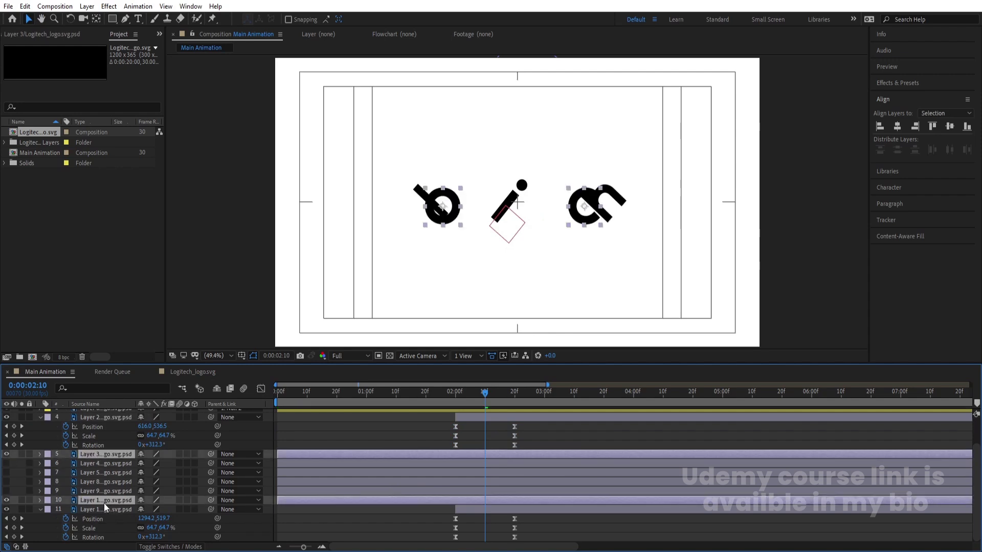
{"action": "key", "text": "alt+bracketleft"}
{"action": "key", "text": "space"}
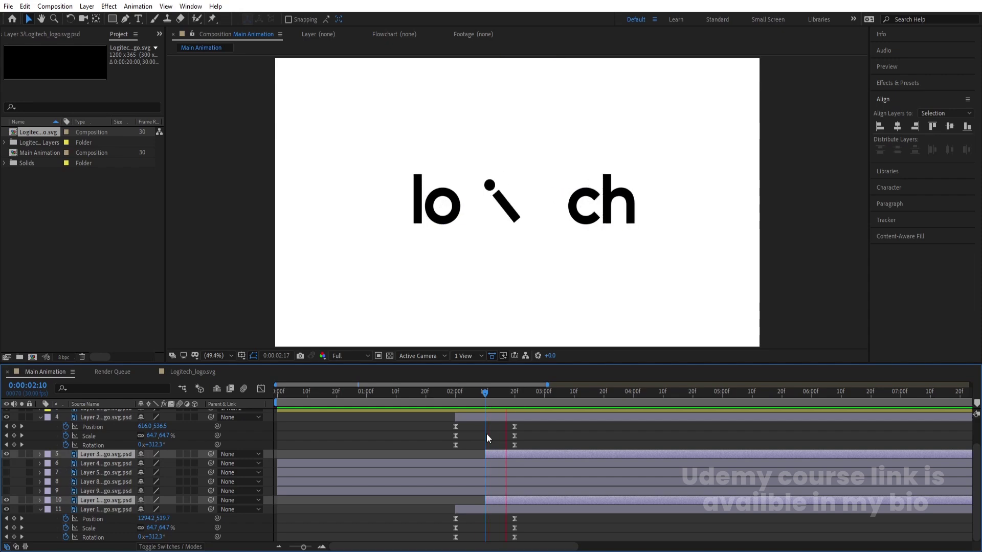
{"action": "key", "text": "space"}
{"action": "scroll", "coordinate": [542, 421], "scroll_direction": "up", "scroll_amount": 3}
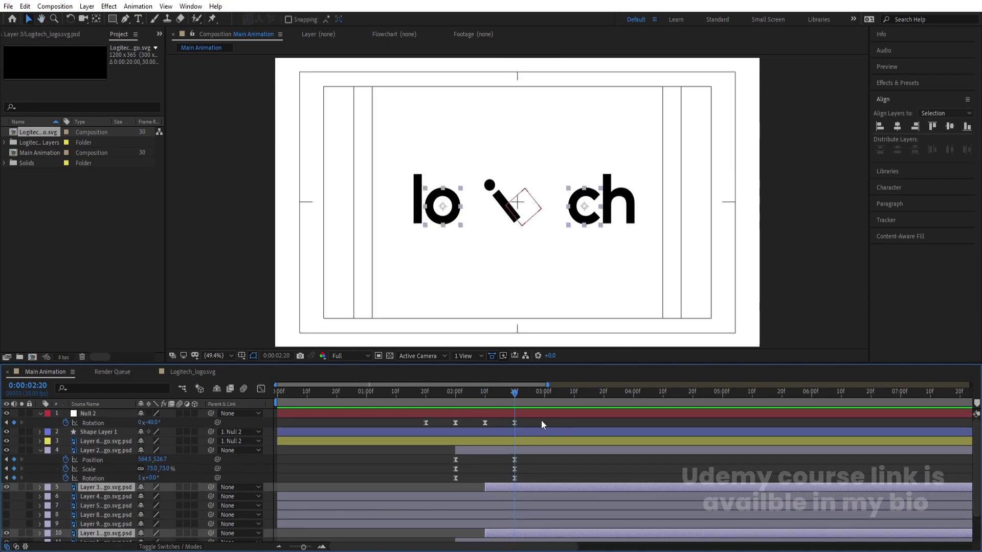
Copy Null 2's last three Rotation keyframes and paste them at 0:00:02:20 and 0:00:03:10 to extend the i's swinging.
{"action": "left_click_drag", "start_coordinate": [525, 424], "coordinate": [452, 434]}
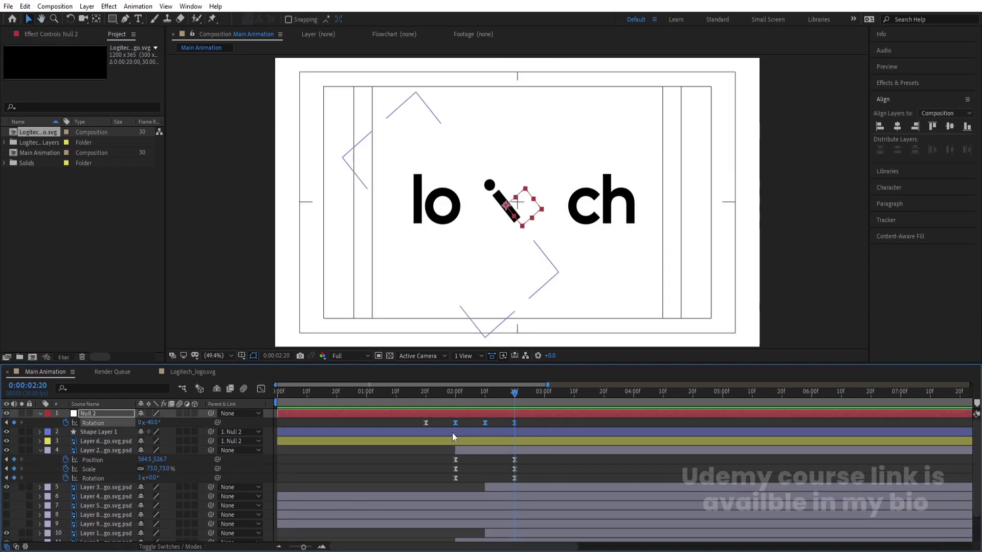
{"action": "key", "text": "ctrl+c"}
{"action": "key", "text": "ctrl+v"}
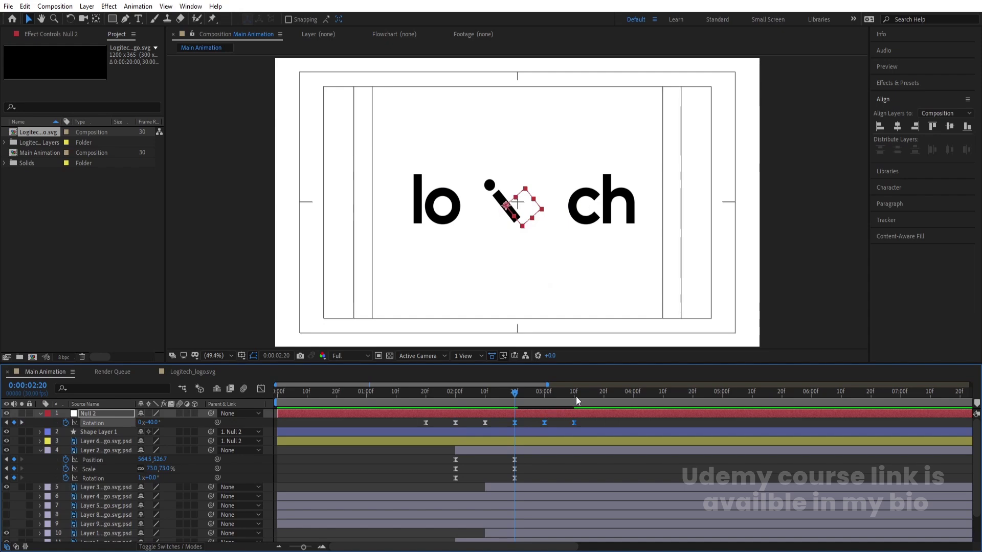
{"action": "key", "text": "Page_Up"}
{"action": "key", "text": "ctrl+v"}
Preview the extended swings and the appearance of the o and c, ending with the current time at 0:00:02:10.
{"action": "left_click_drag", "start_coordinate": [536, 396], "coordinate": [410, 395]}
{"action": "key", "text": "space"}
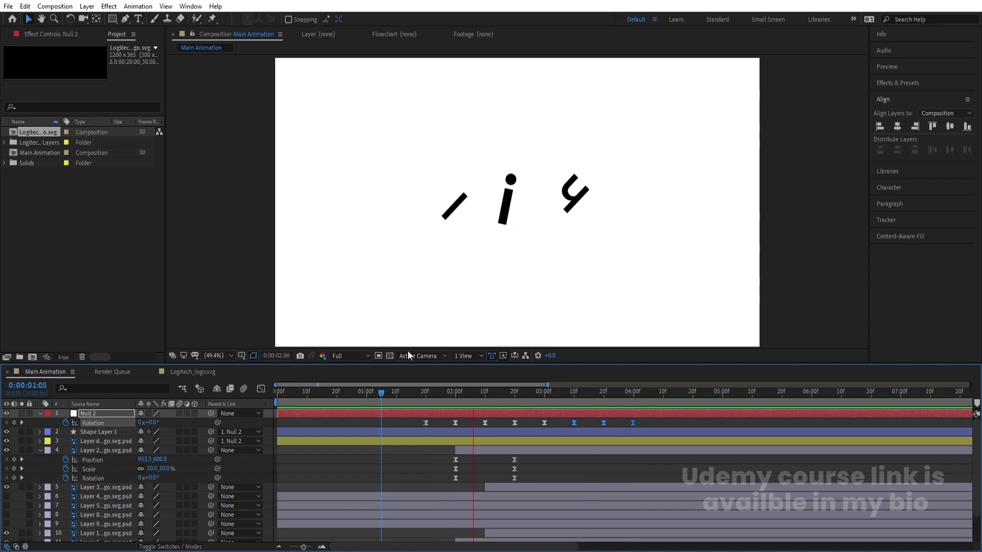
{"action": "key", "text": "space"}
{"action": "left_click_drag", "start_coordinate": [462, 403], "coordinate": [483, 401]}
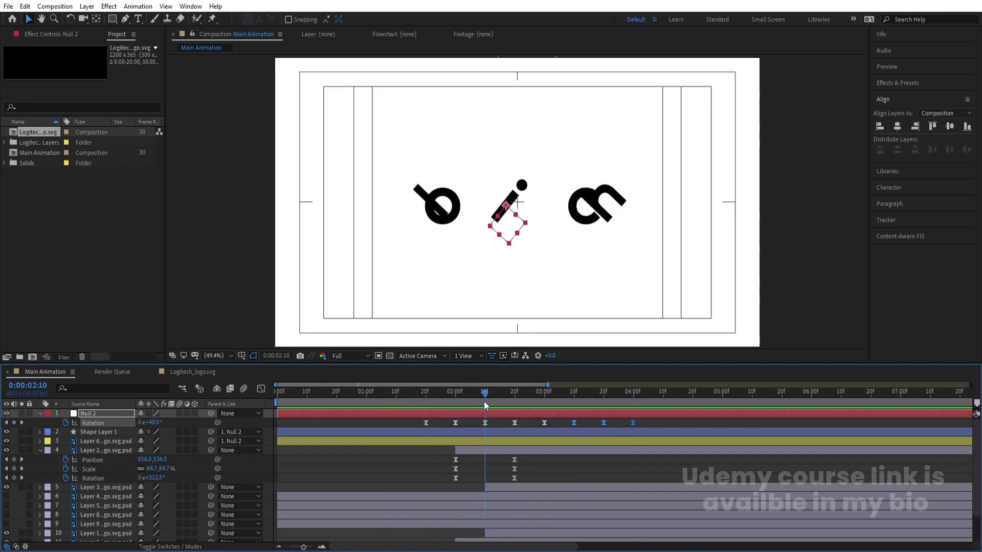
{"action": "left_click", "coordinate": [495, 485]}
{"action": "key", "text": "space"}
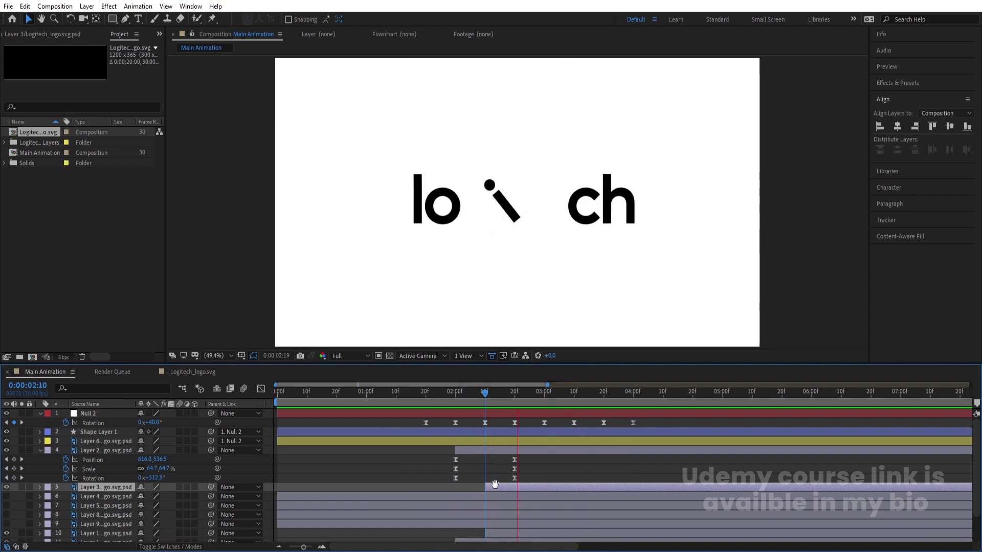
{"action": "key", "text": "space"}
{"action": "left_click", "coordinate": [483, 401]}
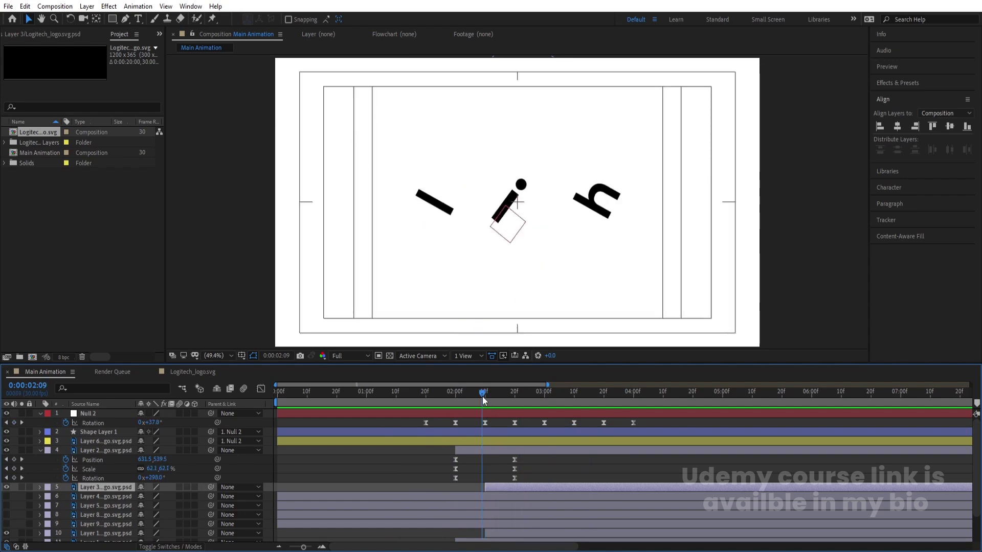
{"action": "left_click_drag", "start_coordinate": [484, 400], "coordinate": [486, 400]}
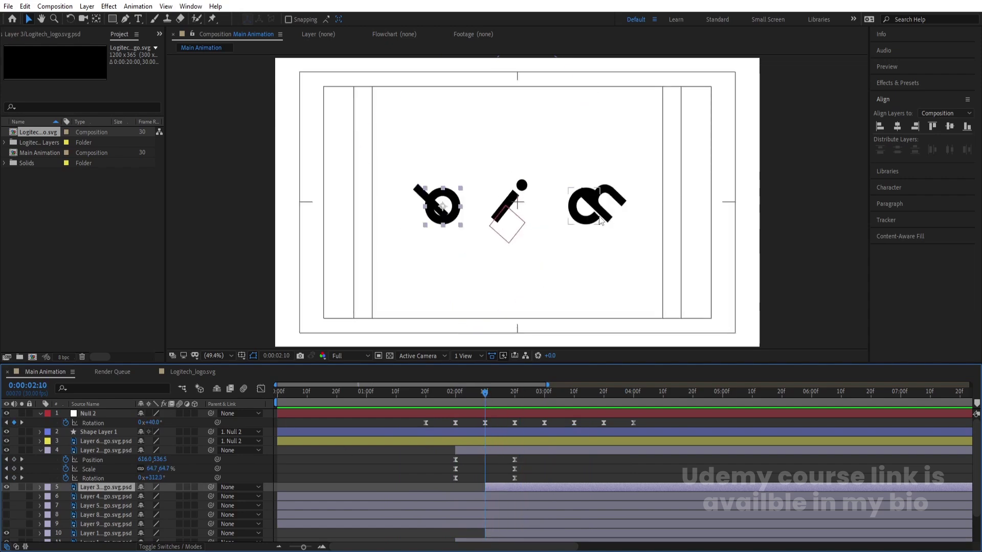
Reorder the layers so the h sits directly below the l and the c directly below the o, and collapse the l and h properties.
{"action": "left_click", "coordinate": [492, 537], "text": "ctrl"}
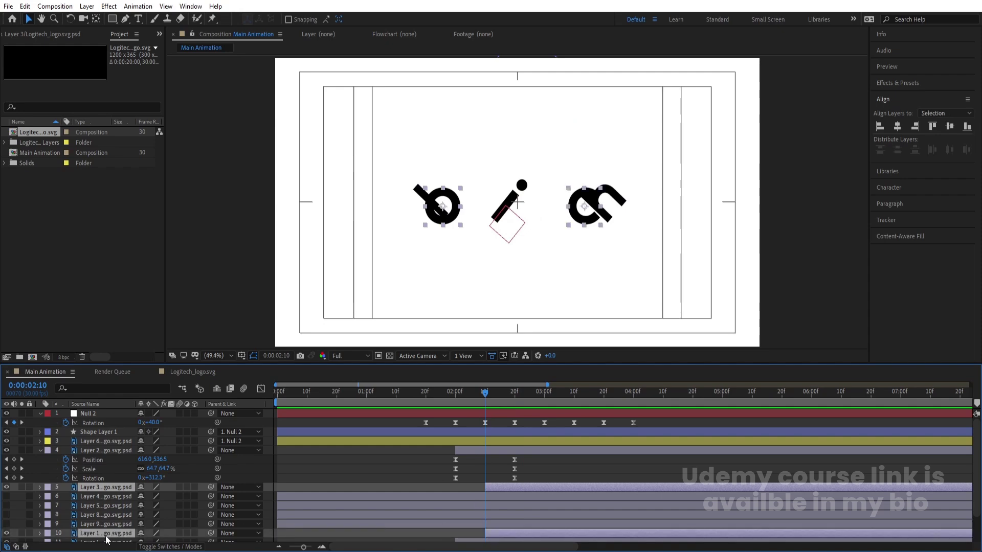
{"action": "left_click_drag", "start_coordinate": [107, 538], "coordinate": [110, 495]}
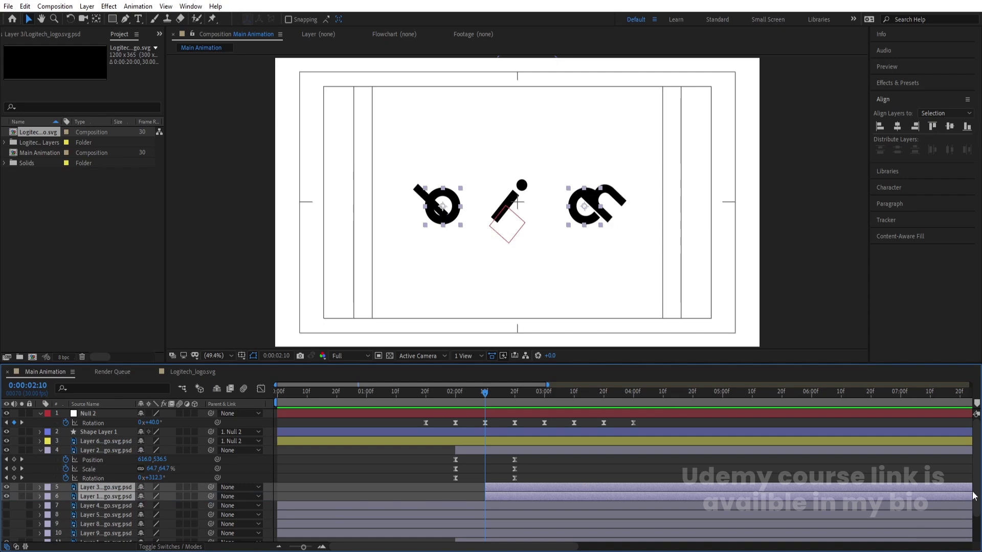
{"action": "scroll", "coordinate": [961, 535], "scroll_direction": "down", "scroll_amount": 2}
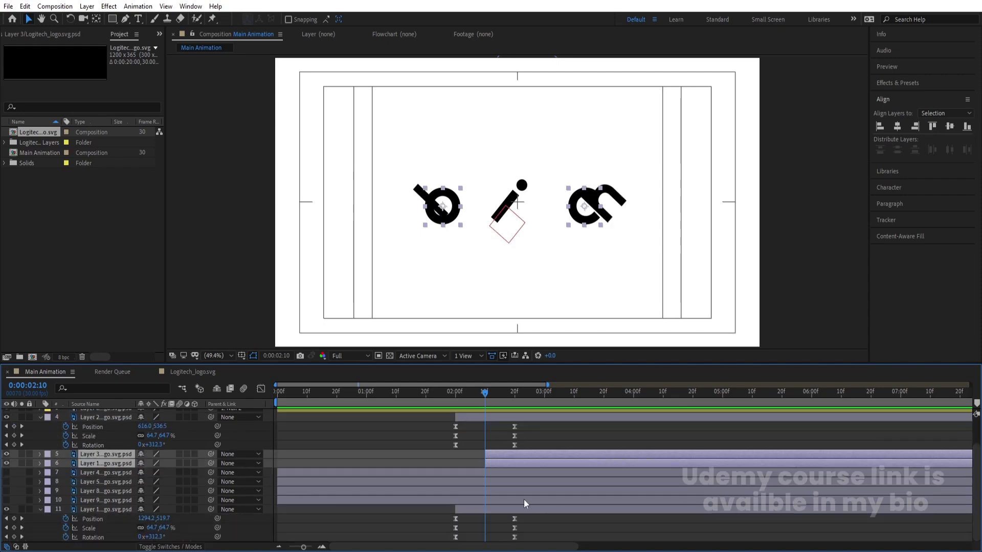
{"action": "left_click", "coordinate": [498, 507]}
{"action": "left_click_drag", "start_coordinate": [111, 513], "coordinate": [119, 426]}
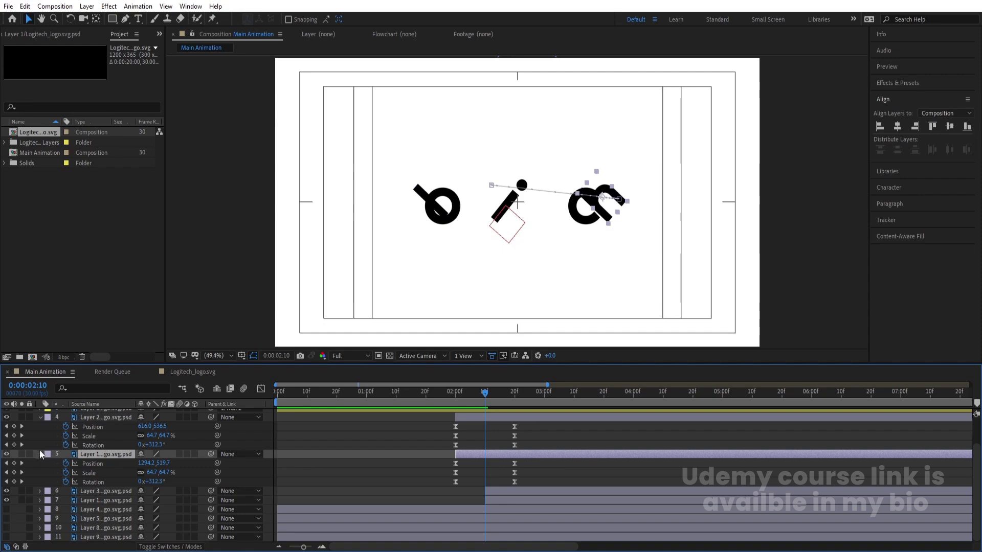
{"action": "left_click", "coordinate": [39, 454]}
{"action": "left_click", "coordinate": [39, 445]}
Add Position, Scale and Rotation keyframes to the o and c layers at 0:00:02:10 and 0:00:03:00.
{"action": "left_click", "coordinate": [502, 477]}
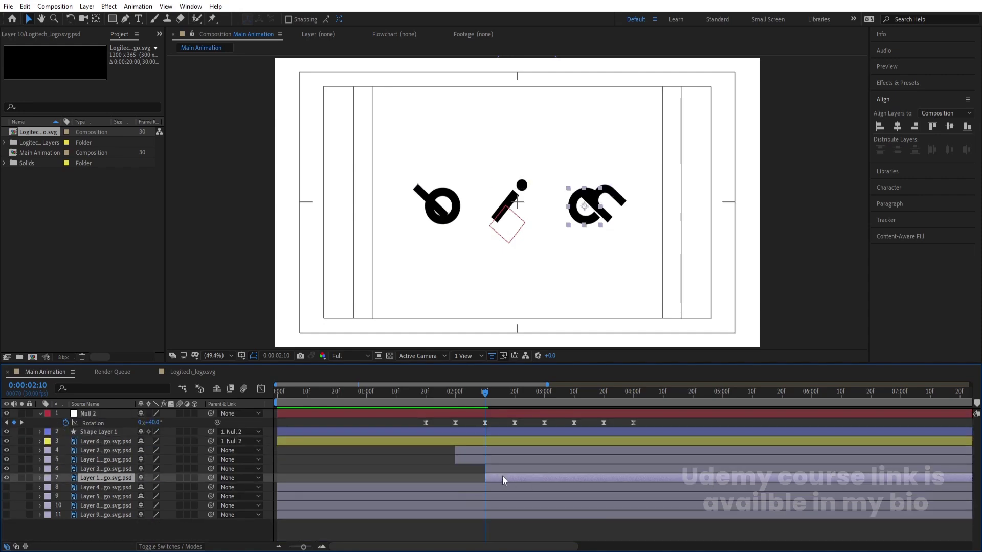
{"action": "left_click", "coordinate": [494, 471], "text": "shift"}
{"action": "key", "text": "p"}
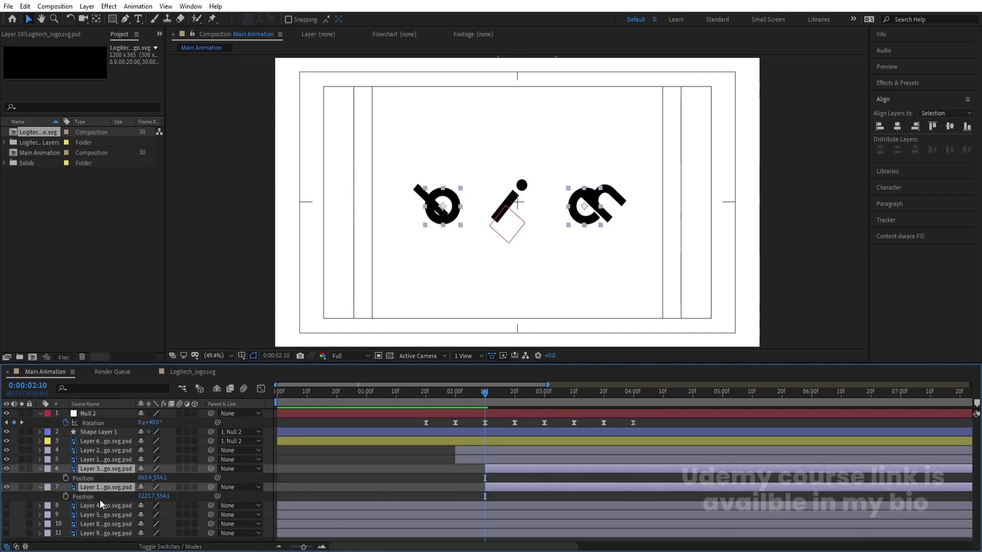
{"action": "key", "text": "s"}
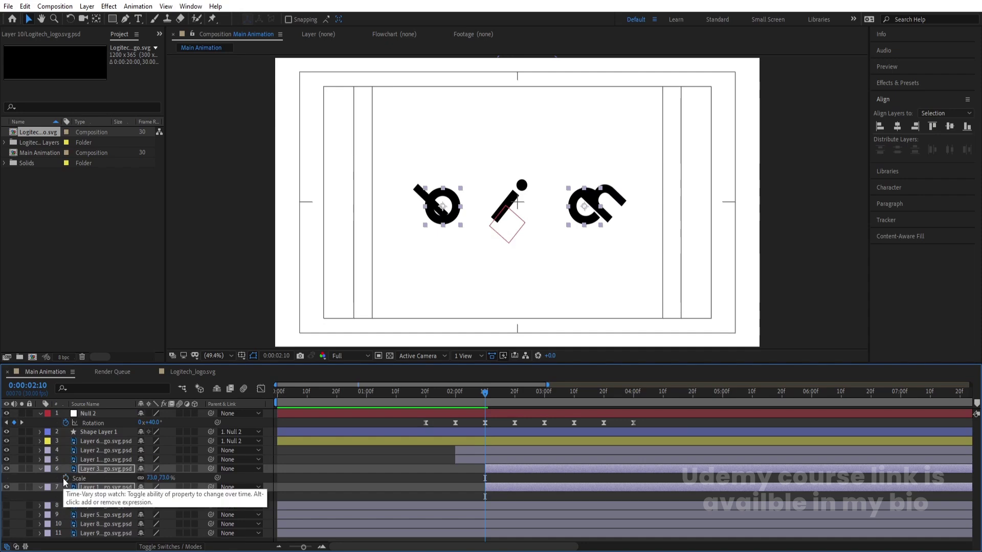
{"action": "left_click", "coordinate": [65, 479]}
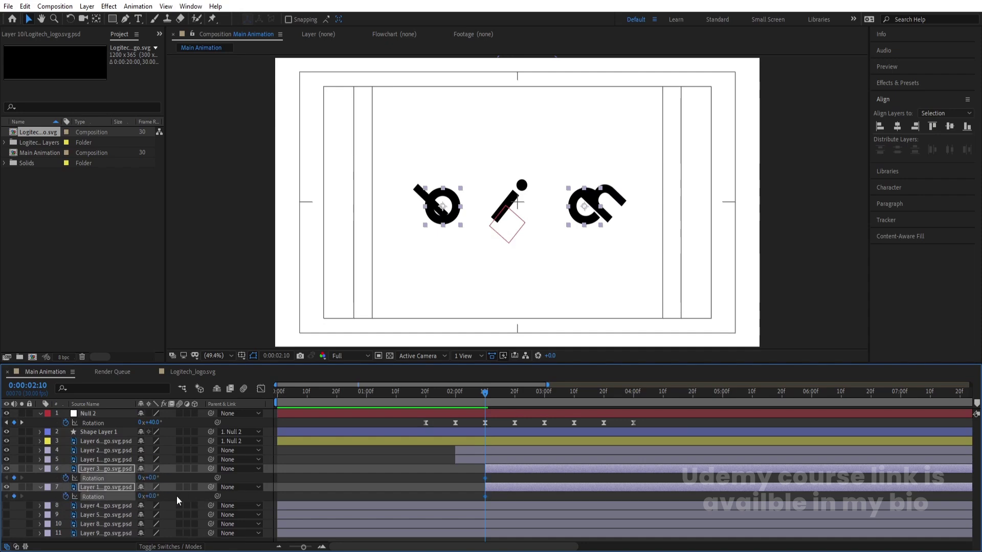
{"action": "key", "text": "alt+shift+p"}
{"action": "key", "text": "alt+shift+r"}
{"action": "left_click_drag", "start_coordinate": [520, 406], "coordinate": [545, 397]}
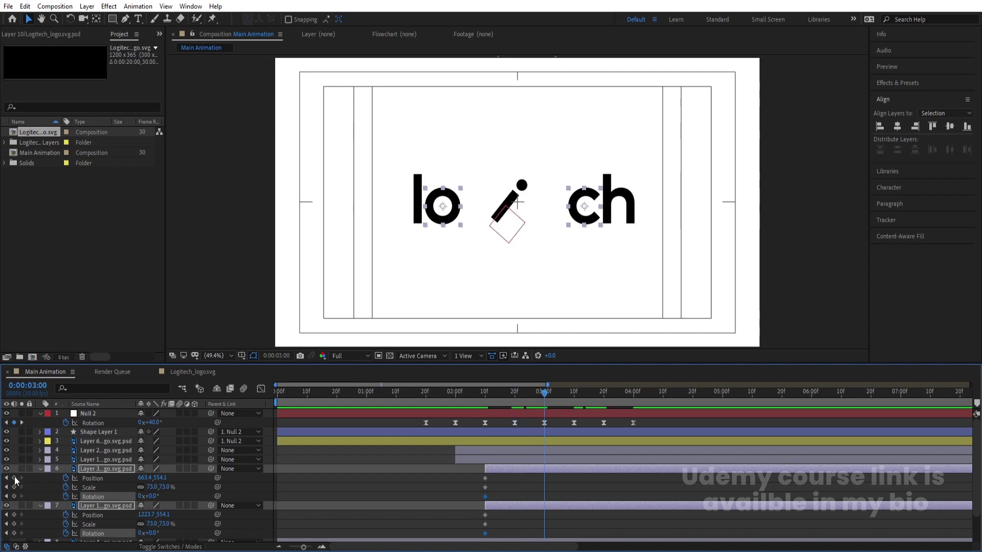
{"action": "left_click_drag", "start_coordinate": [14, 478], "coordinate": [15, 533]}
At 0:00:02:10, move the o onto the i's dot and the c onto the lower end of the i's stem.
{"action": "key", "text": "j"}
{"action": "key", "text": "j"}
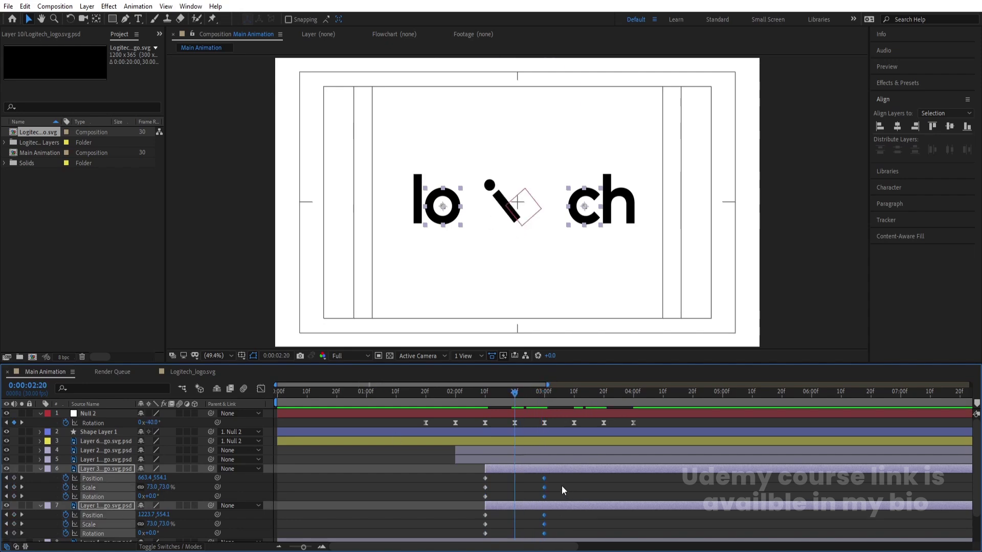
{"action": "left_click", "coordinate": [507, 475]}
{"action": "left_click", "coordinate": [497, 468]}
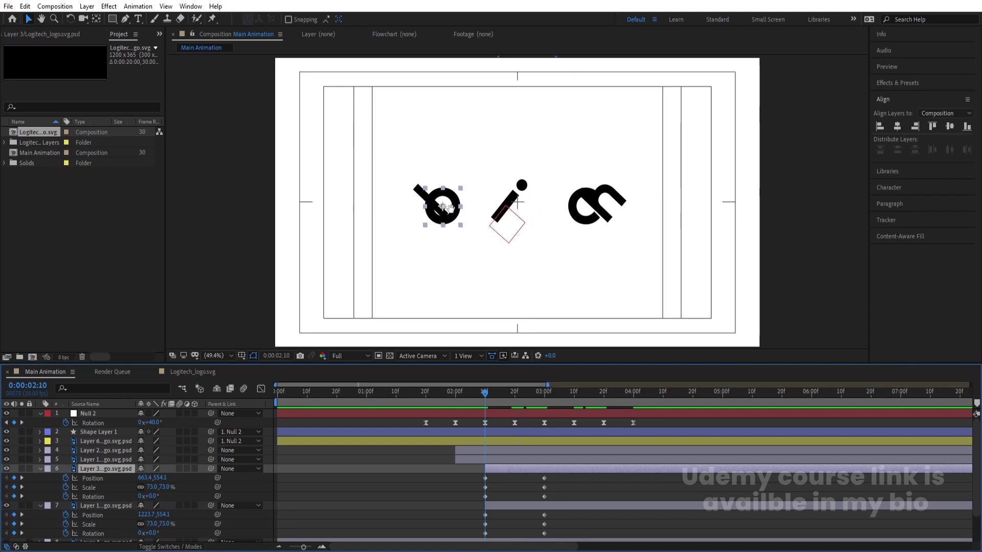
{"action": "left_click_drag", "start_coordinate": [445, 207], "coordinate": [532, 191]}
{"action": "left_click", "coordinate": [587, 221]}
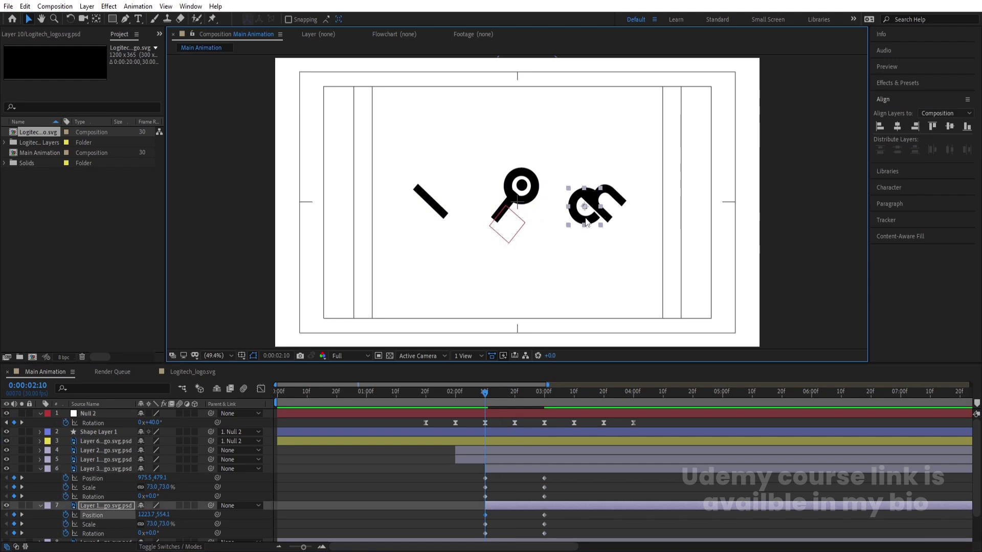
{"action": "left_click_drag", "start_coordinate": [586, 222], "coordinate": [499, 234]}
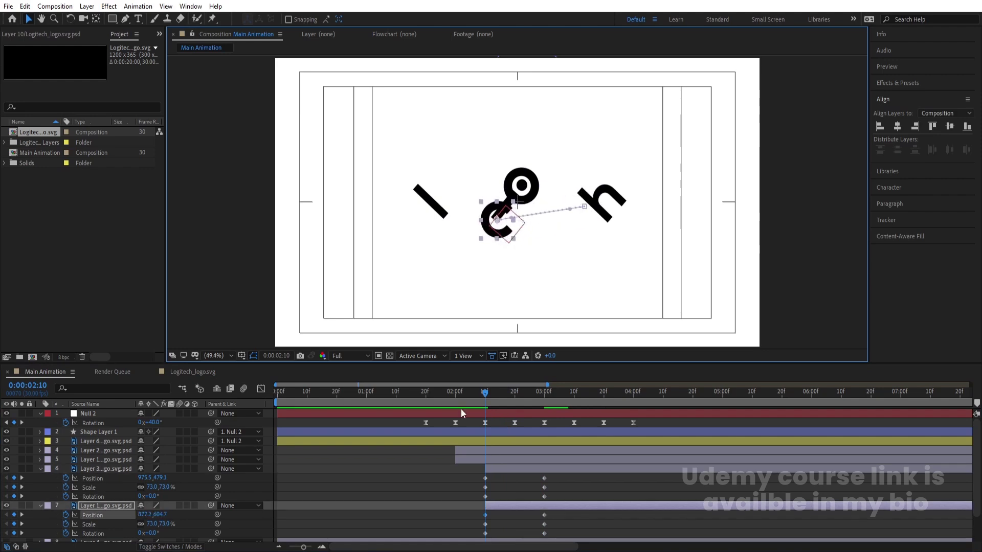
Set the Scale of both the o and c layers to 10% at 0:00:02:10.
{"action": "left_click", "coordinate": [100, 469], "text": "ctrl"}
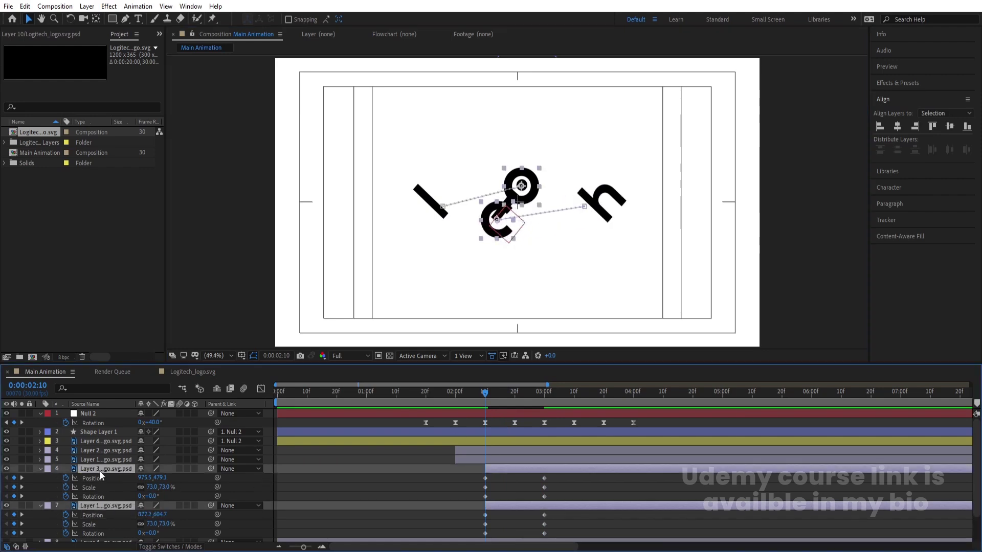
{"action": "left_click", "coordinate": [151, 487]}
{"action": "type", "text": "41.5"}
{"action": "key", "text": "Return"}
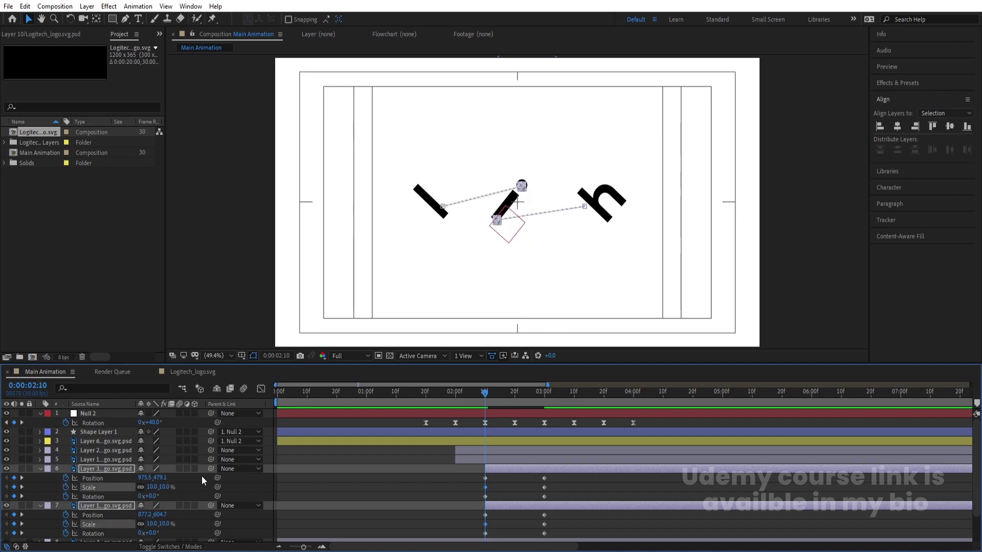
Set the Rotation of both the o and c layers to one full revolution at 0:00:03:00.
{"action": "key", "text": "shift+Page_Down"}
{"action": "key", "text": "shift+Page_Down"}
{"action": "left_click", "coordinate": [140, 496]}
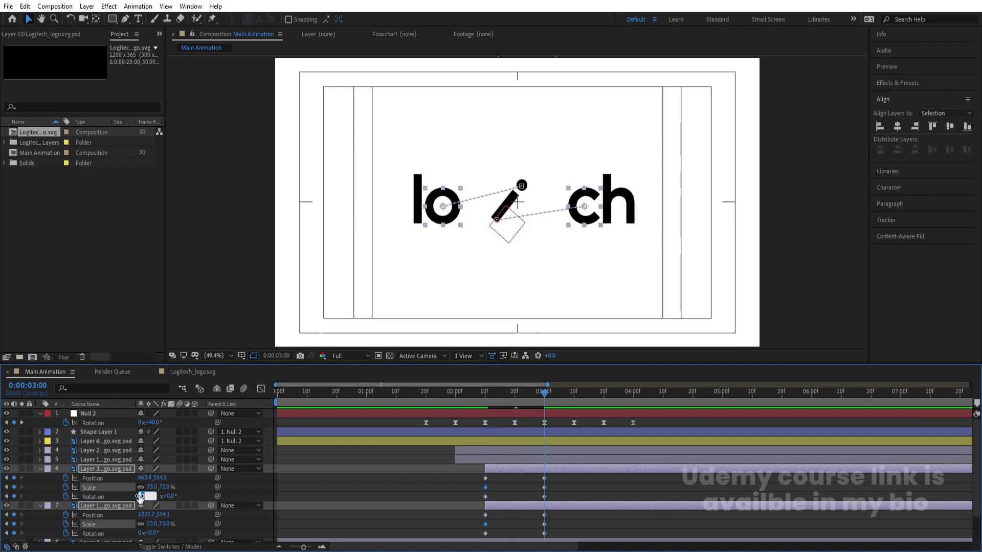
{"action": "type", "text": "1"}
{"action": "key", "text": "Return"}
Apply Easy Ease to all o and c keyframes and lengthen their end easing handles in the speed graph for an early peak.
{"action": "left_click", "coordinate": [482, 401]}
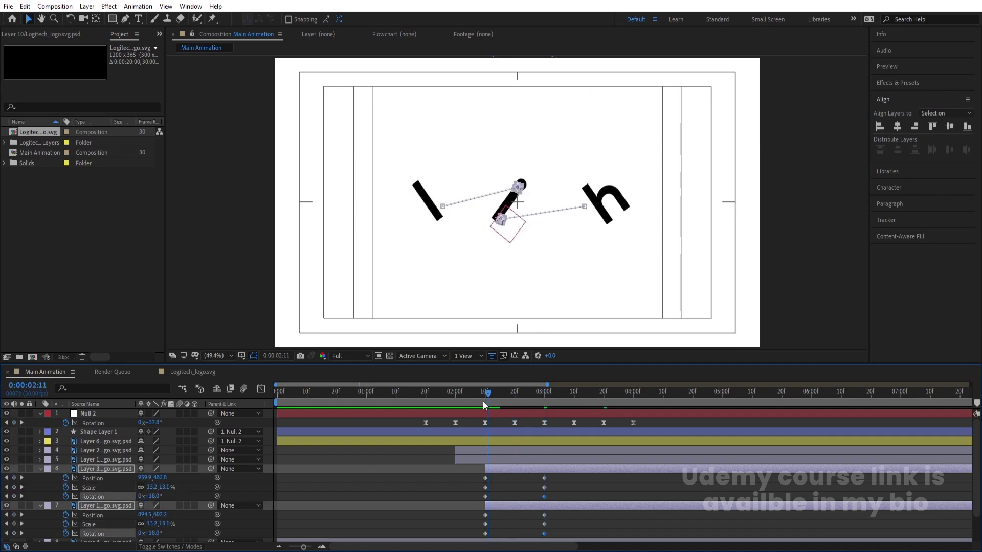
{"action": "left_click_drag", "start_coordinate": [478, 475], "coordinate": [578, 535]}
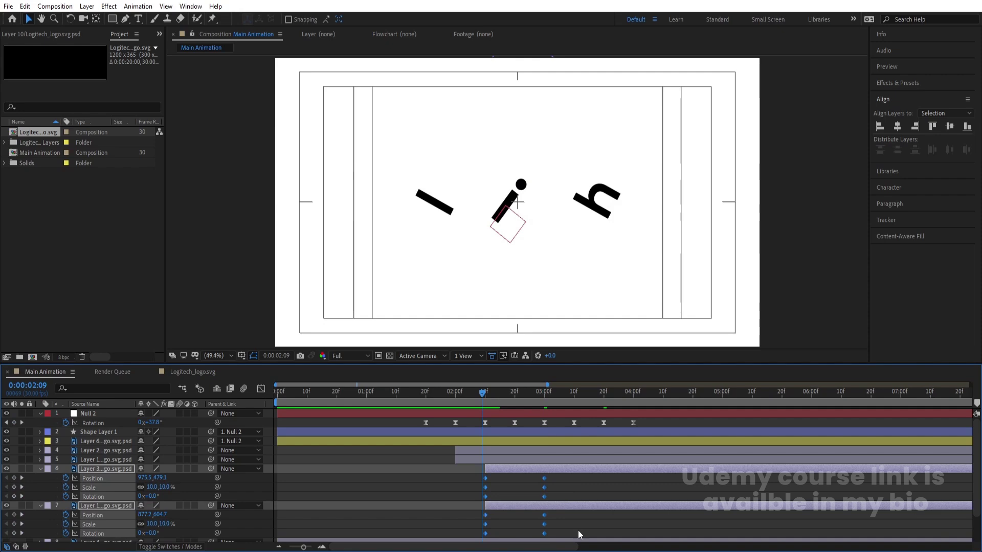
{"action": "key", "text": "F9"}
{"action": "left_click", "coordinate": [261, 390]}
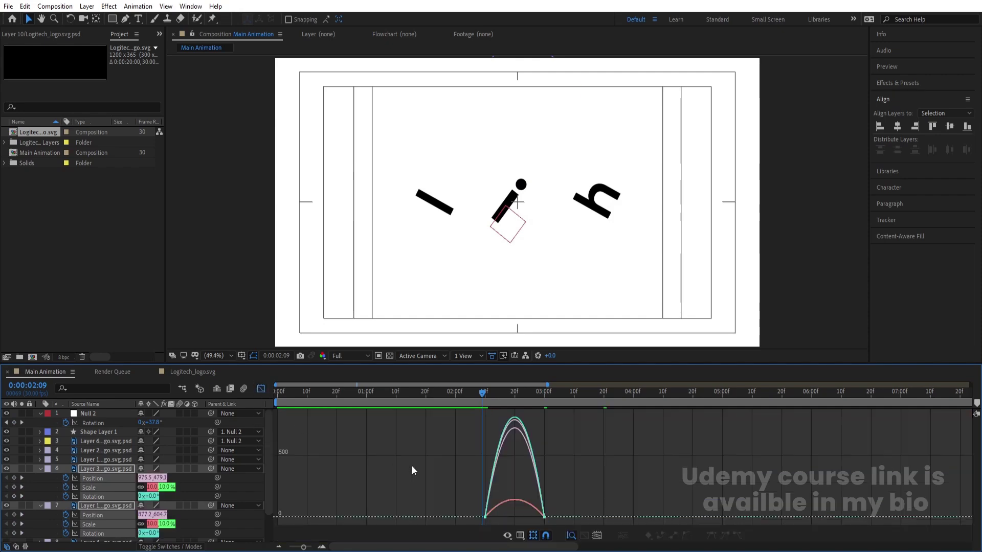
{"action": "key", "text": "equal"}
{"action": "left_click_drag", "start_coordinate": [628, 470], "coordinate": [547, 516]}
Play back the eased o and c motion from 0:00:01:20 and close the graph view.
{"action": "key", "text": "space"}
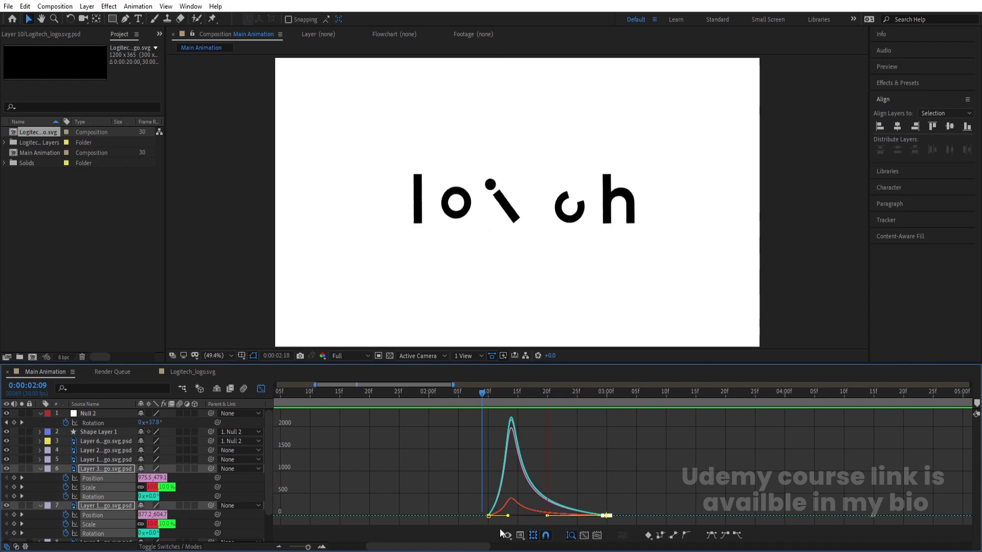
{"action": "left_click_drag", "start_coordinate": [447, 401], "coordinate": [370, 409]}
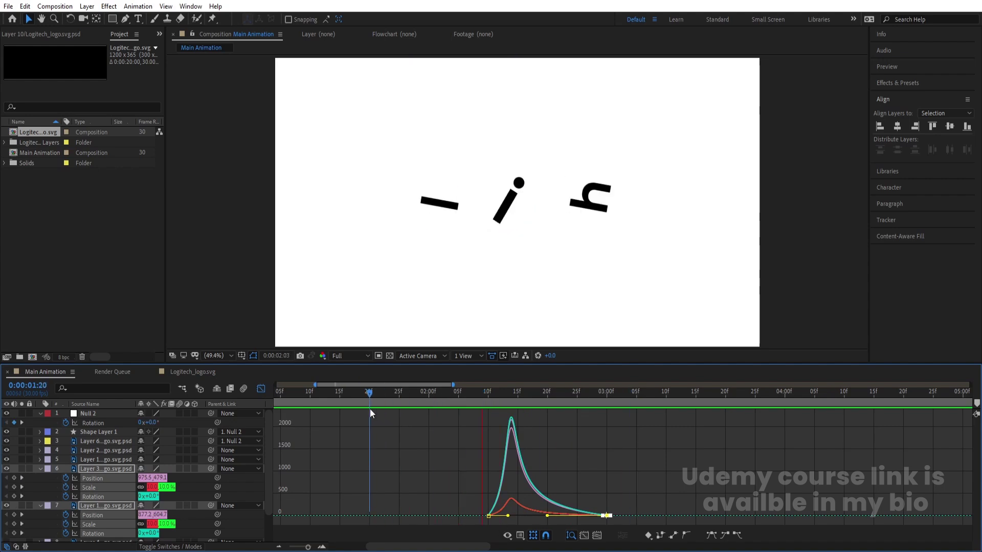
{"action": "key", "text": "space"}
{"action": "left_click", "coordinate": [261, 389]}
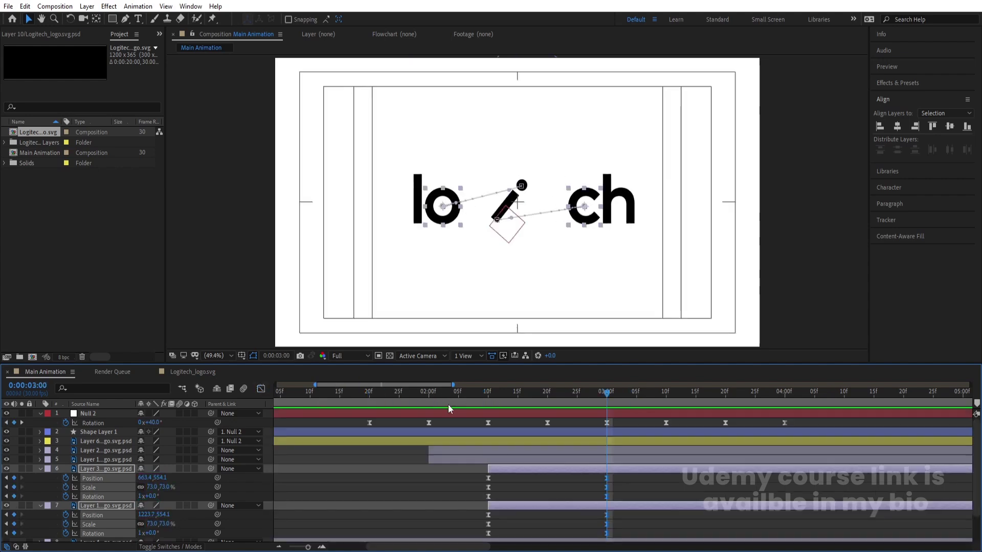
Reveal the keyframes of the l and h layers and check their easing in the speed graph.
{"action": "left_click_drag", "start_coordinate": [449, 407], "coordinate": [434, 403]}
{"action": "left_click", "coordinate": [443, 455]}
{"action": "left_click", "coordinate": [438, 452], "text": "shift"}
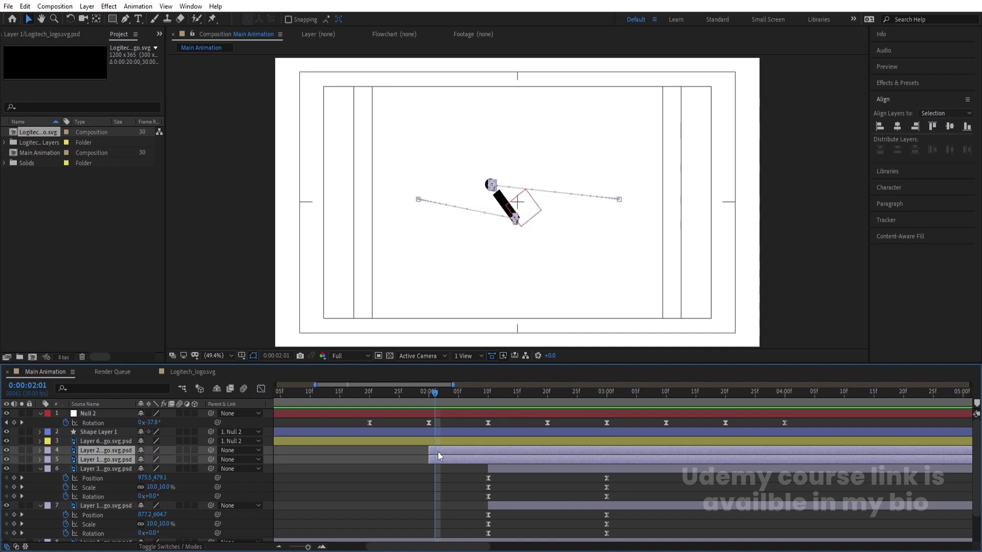
{"action": "key", "text": "u"}
{"action": "left_click_drag", "start_coordinate": [415, 458], "coordinate": [586, 517]}
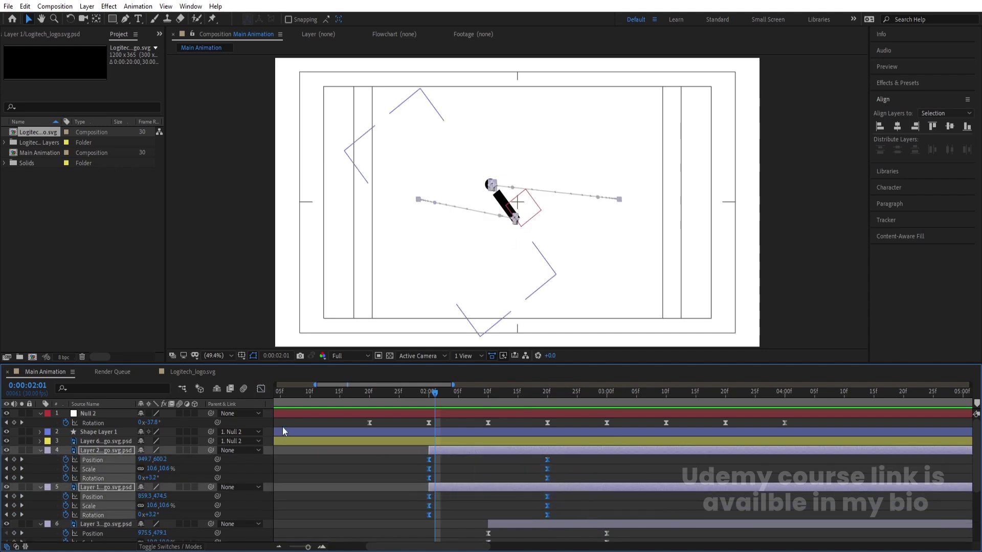
{"action": "left_click", "coordinate": [261, 390]}
{"action": "left_click", "coordinate": [259, 389]}
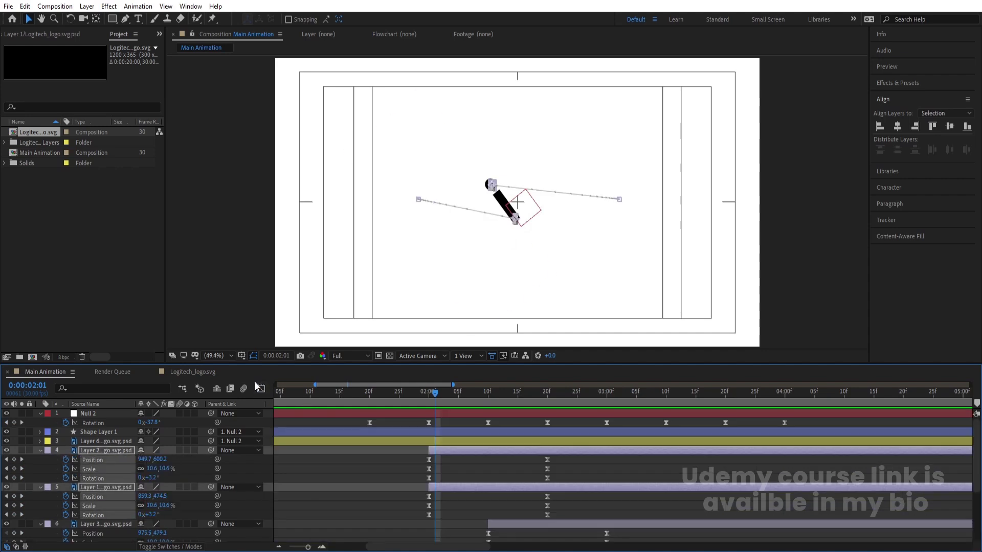
Play back the animation from just before 0:00:02:00 to examine how the l, h, o and c are thrown out.
{"action": "key", "text": "space"}
{"action": "key", "text": "space"}
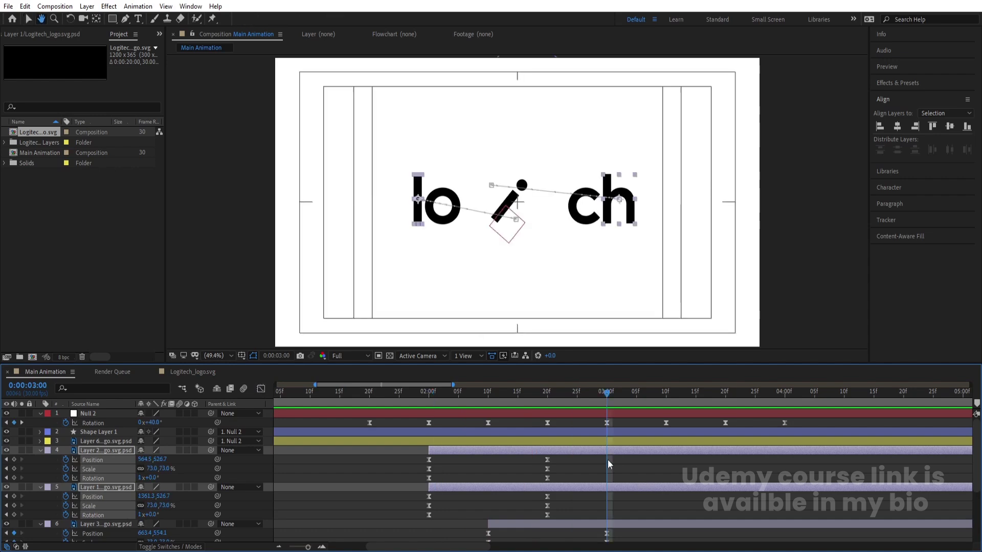
{"action": "left_click_drag", "start_coordinate": [481, 398], "coordinate": [415, 402]}
{"action": "key", "text": "space"}
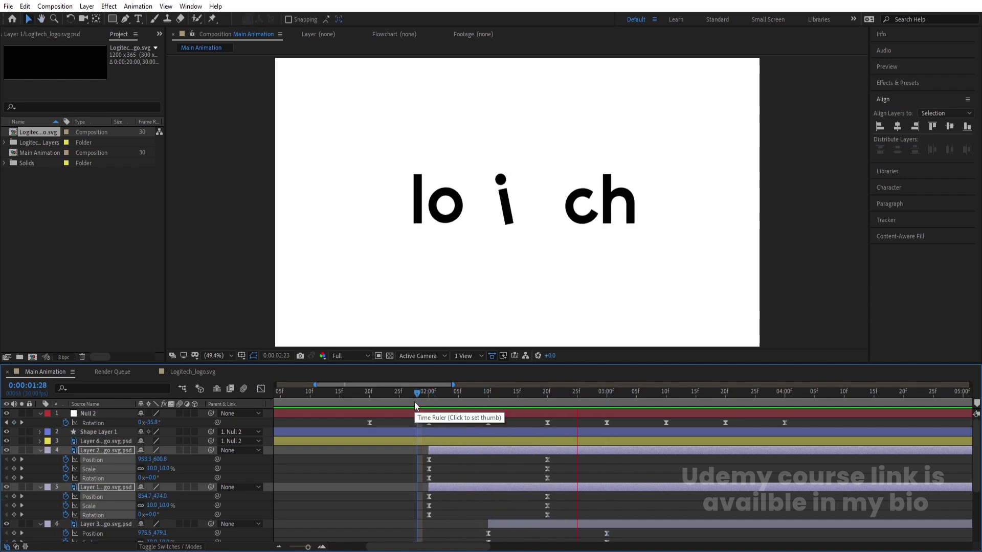
{"action": "key", "text": "space"}
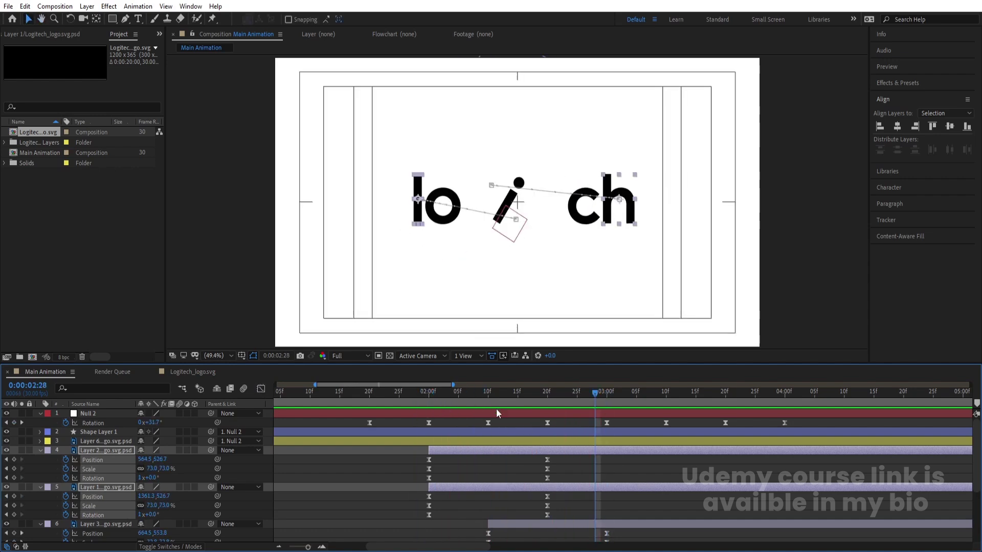
Show the g bowl and e layers, trim their starts to 0:00:02:20, and stack the e directly below the g bowl.
{"action": "left_click", "coordinate": [545, 404]}
{"action": "left_click", "coordinate": [566, 503]}
{"action": "key", "text": "u"}
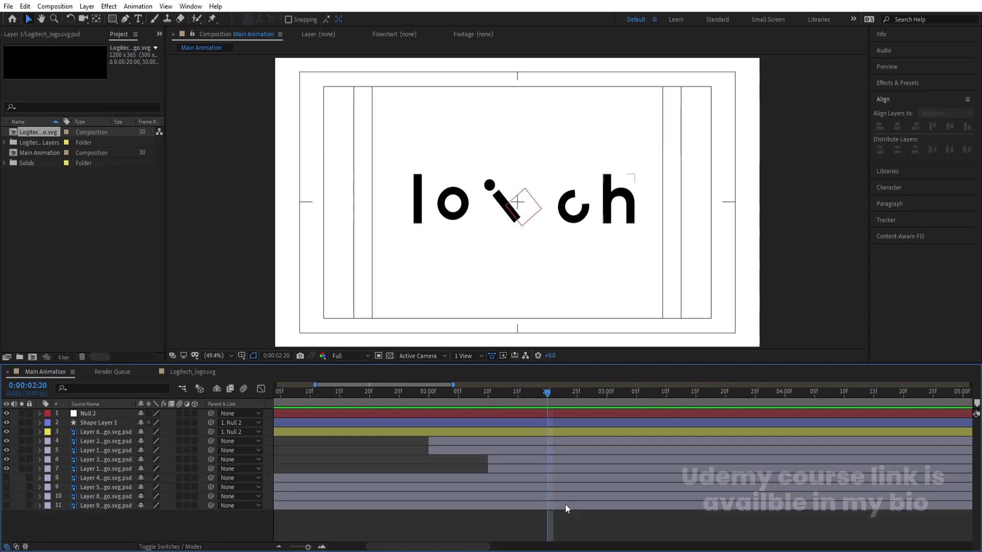
{"action": "left_click", "coordinate": [90, 505]}
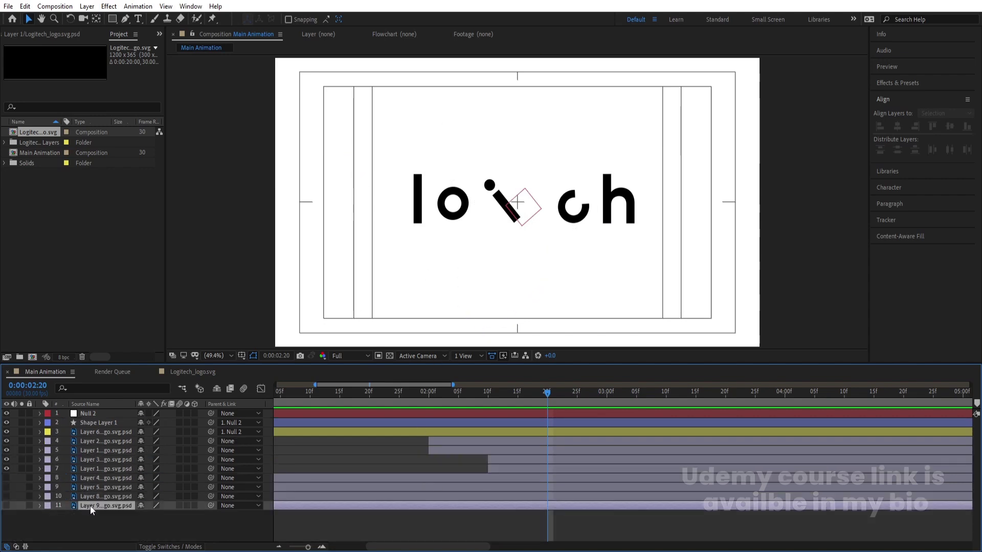
{"action": "left_click", "coordinate": [89, 478], "text": "ctrl"}
{"action": "left_click", "coordinate": [6, 478]}
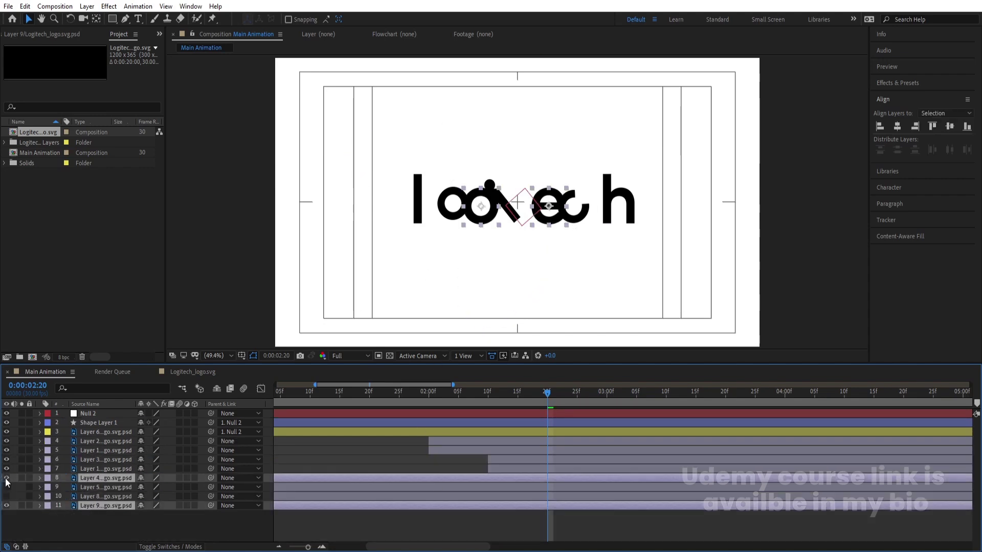
{"action": "key", "text": "alt+bracketleft"}
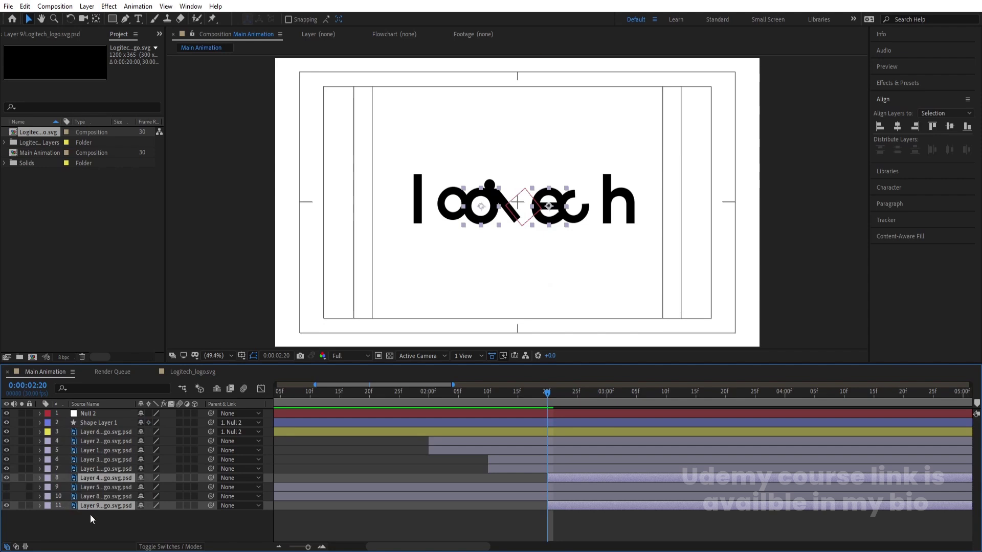
{"action": "left_click_drag", "start_coordinate": [94, 504], "coordinate": [82, 486]}
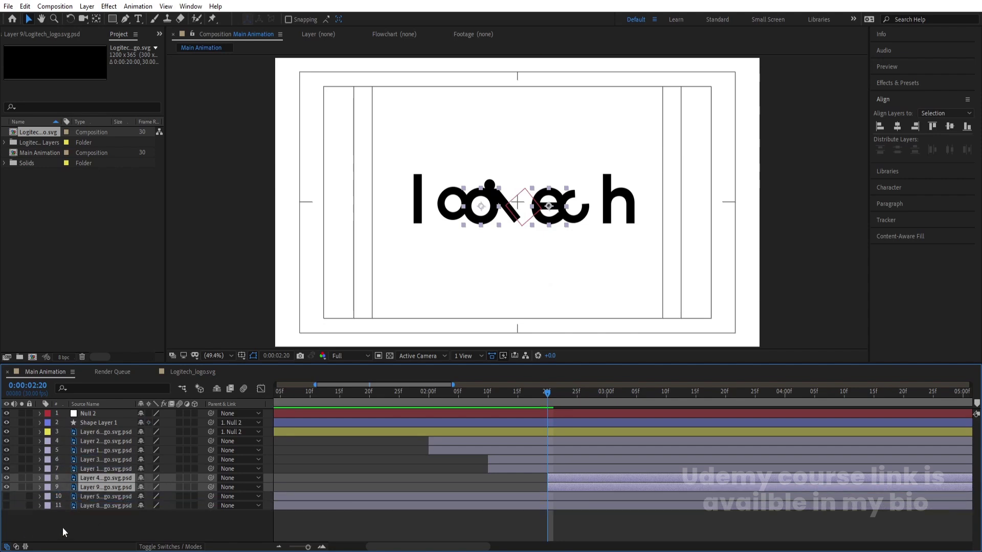
Add position, scale and rotation keyframes to the g bowl and e layers at 0:00:02:20 and 0:00:03:00.
{"action": "key", "text": "p"}
{"action": "key", "text": "alt+shift+s"}
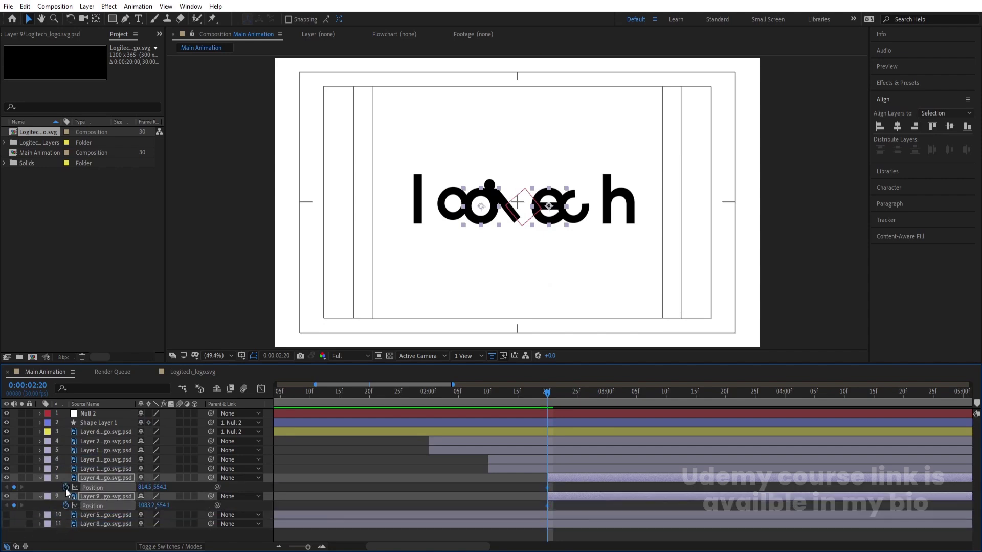
{"action": "key", "text": "alt+shift+p"}
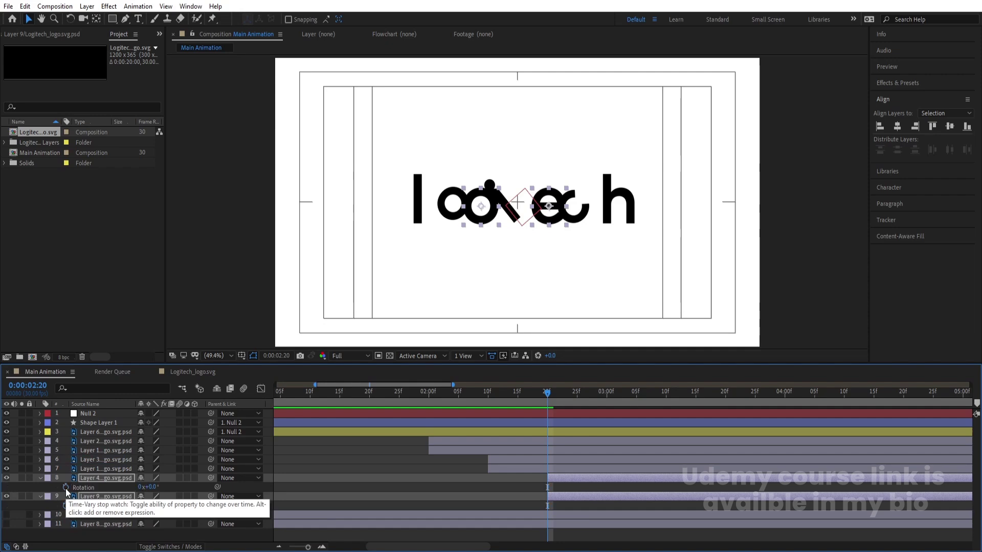
{"action": "key", "text": "alt+shift+r"}
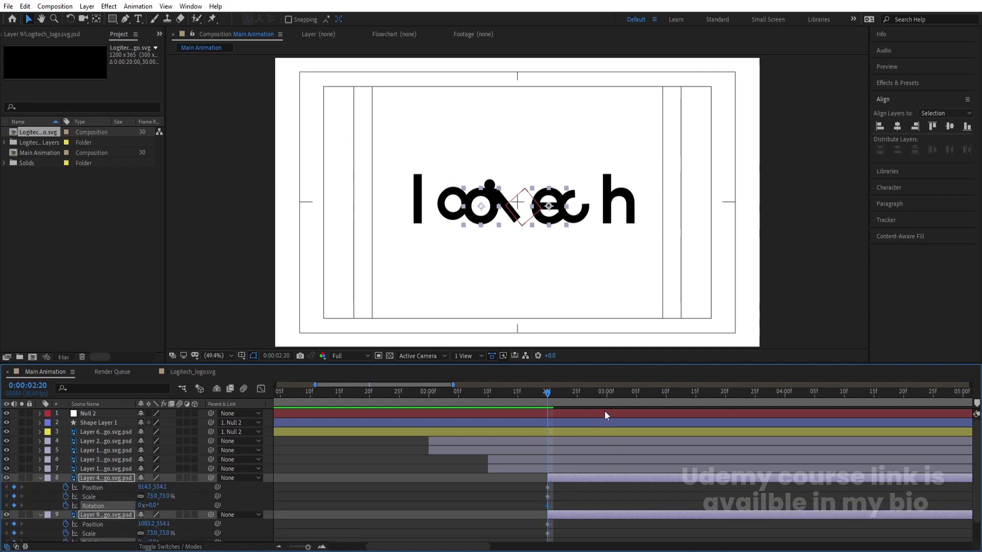
{"action": "left_click", "coordinate": [606, 395]}
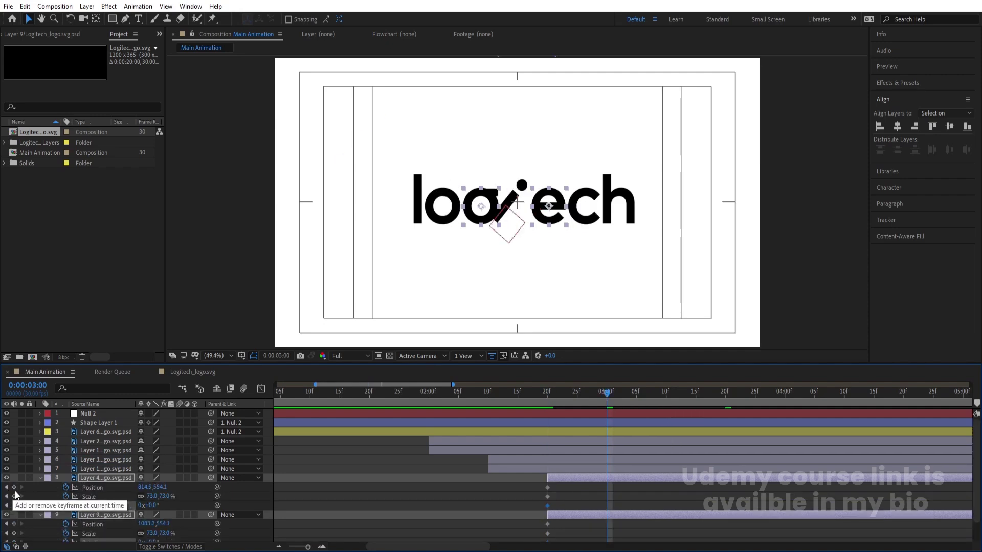
{"action": "left_click_drag", "start_coordinate": [14, 488], "coordinate": [15, 532]}
{"action": "scroll", "coordinate": [16, 536], "scroll_direction": "down", "scroll_amount": 2}
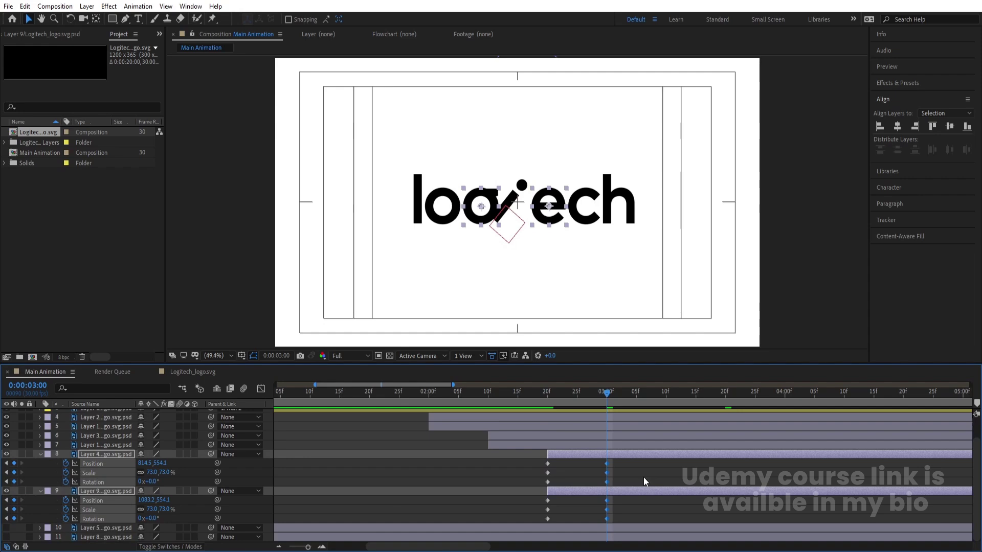
At 0:00:02:20, move the g bowl to the foot of the i, about 956, 599, and the e onto its dot, about 852, 471.
{"action": "key", "text": "j"}
{"action": "left_click", "coordinate": [576, 473]}
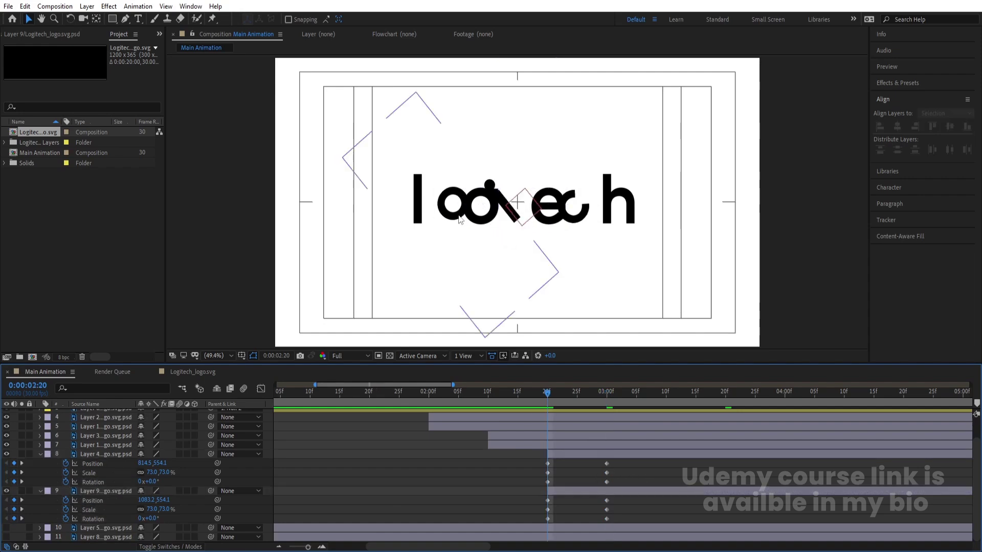
{"action": "left_click", "coordinate": [558, 494]}
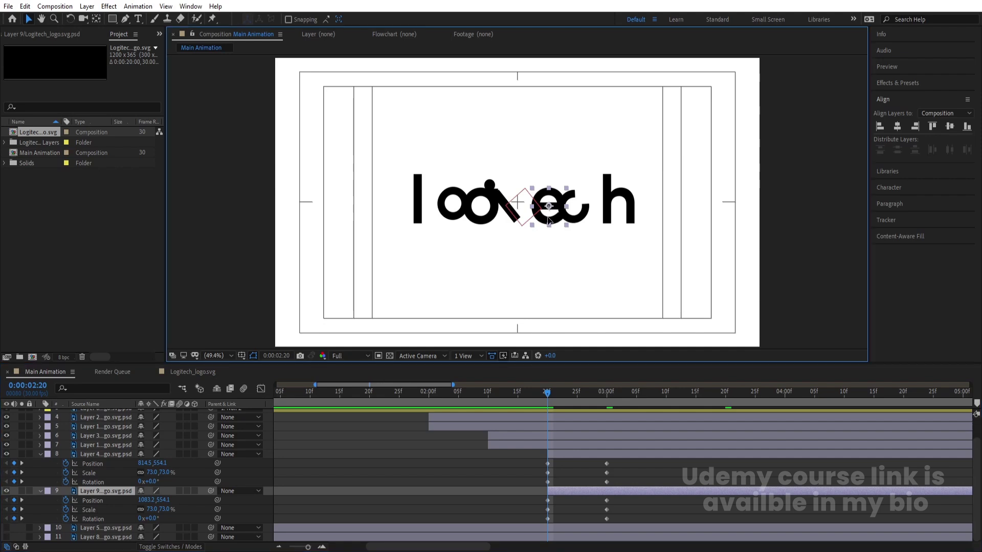
{"action": "left_click_drag", "start_coordinate": [553, 219], "coordinate": [517, 227]}
Set the scale of the g bowl and e to 10% at 0:00:02:20 and their rotation to one full turn at 0:00:03:00.
{"action": "left_click", "coordinate": [561, 455]}
{"action": "left_click", "coordinate": [557, 492], "text": "shift"}
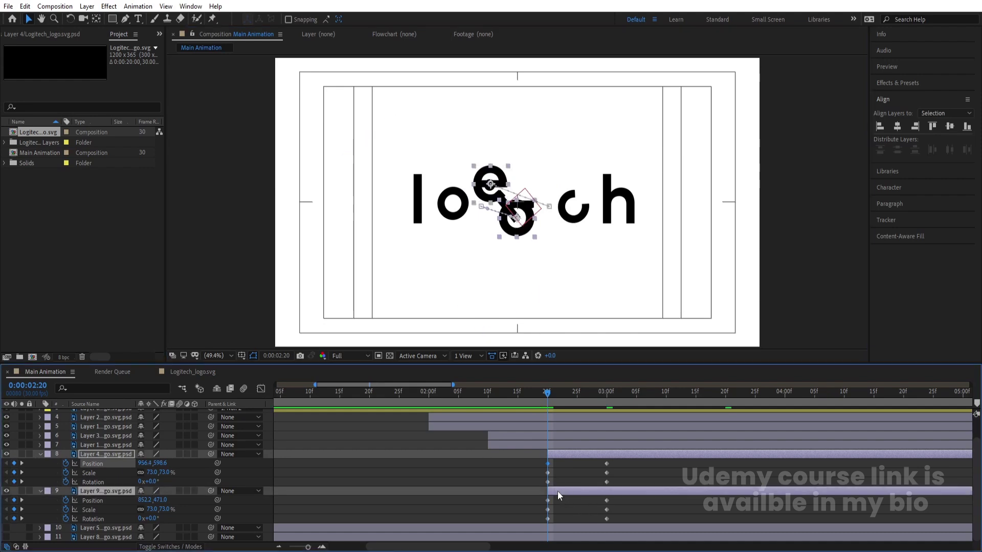
{"action": "key", "text": "Return"}
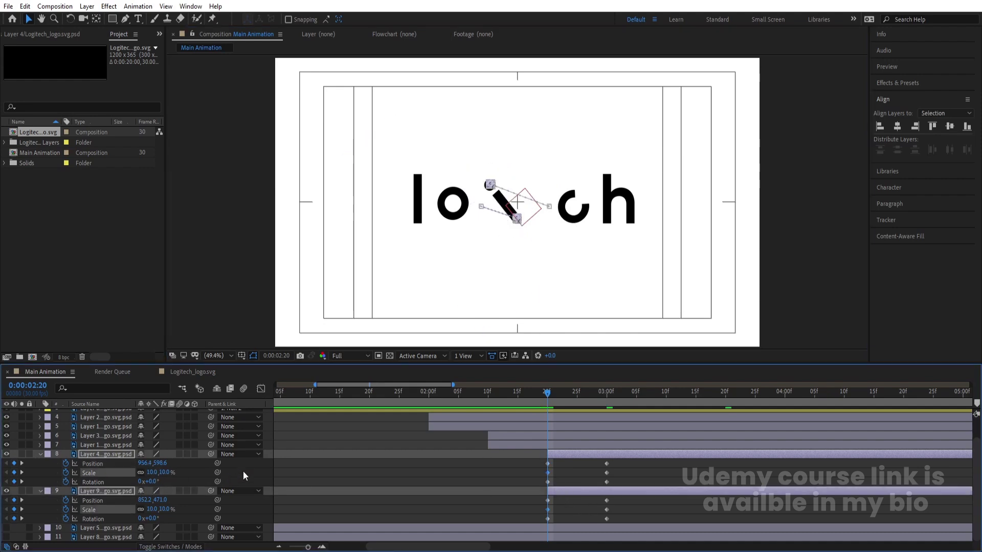
{"action": "key", "text": "k"}
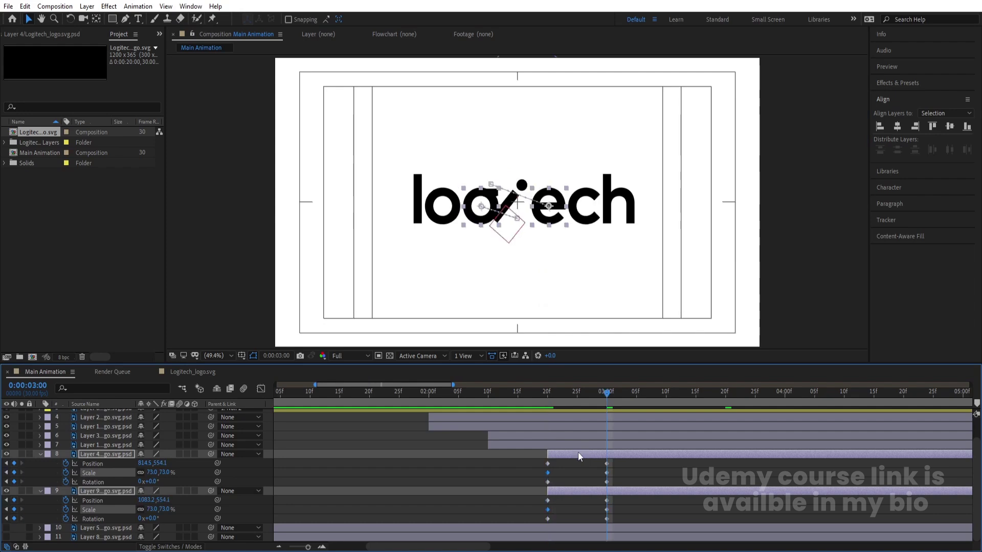
{"action": "key", "text": "Return"}
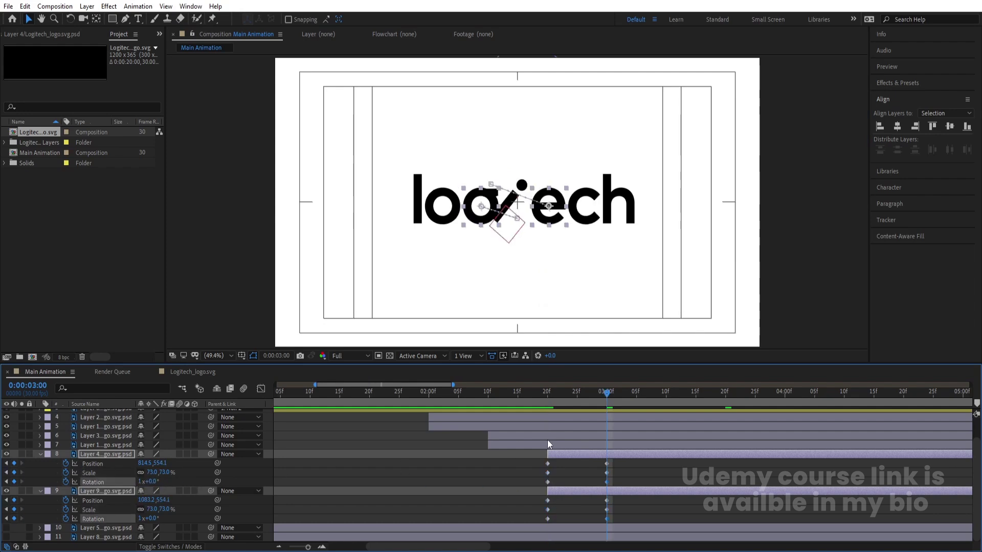
Play back the g bowl and e being thrown out, starting around 0:00:02:20.
{"action": "left_click", "coordinate": [543, 401]}
{"action": "key", "text": "space"}
{"action": "key", "text": "space"}
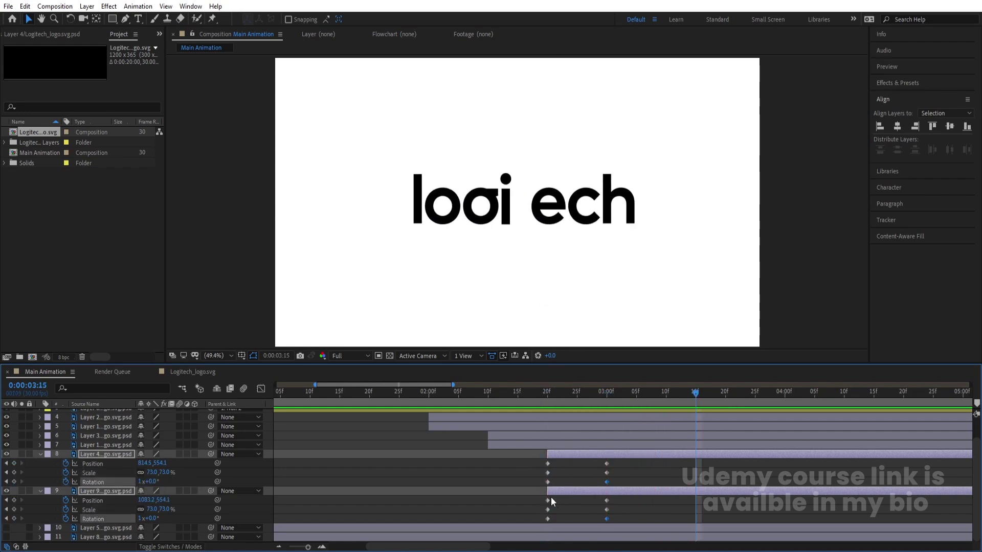
Apply Easy Ease to all g bowl and e keyframes and lengthen their end easing handles in the speed graph for an early peak.
{"action": "left_click_drag", "start_coordinate": [532, 465], "coordinate": [639, 530]}
{"action": "key", "text": "F9"}
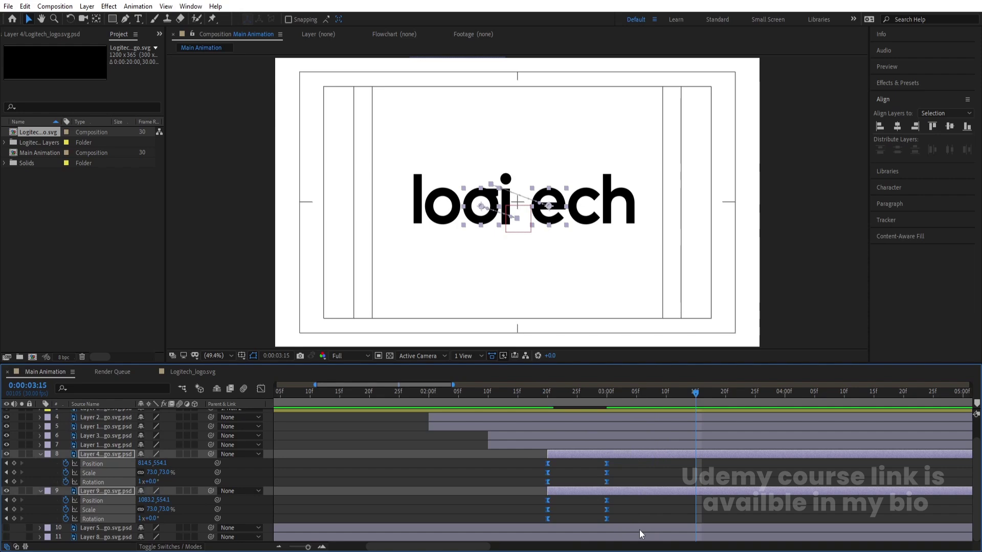
{"action": "left_click", "coordinate": [262, 389]}
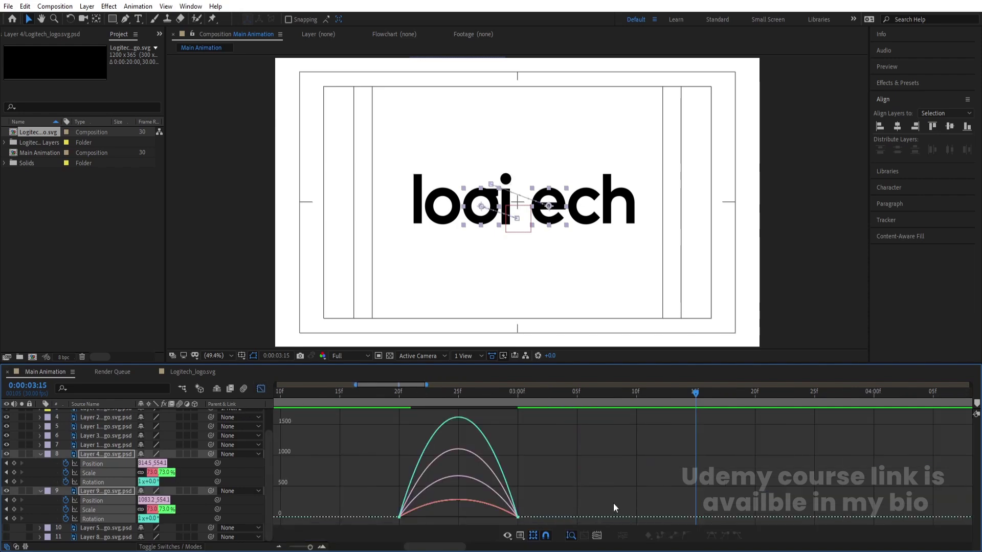
{"action": "left_click_drag", "start_coordinate": [623, 453], "coordinate": [417, 530]}
{"action": "left_click_drag", "start_coordinate": [497, 517], "coordinate": [420, 513]}
{"action": "key", "text": "shift+F3"}
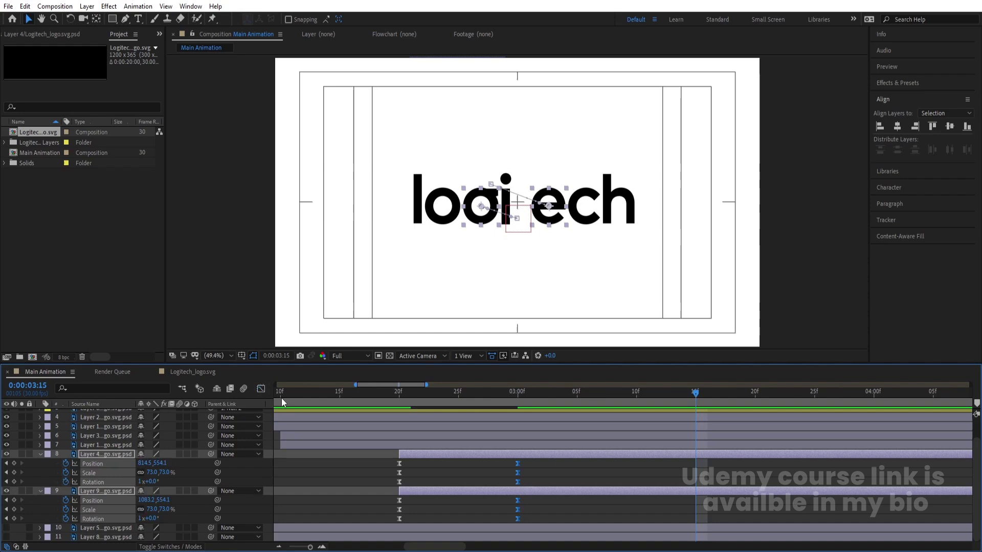
Play back the eased g bowl and e motion from 0:00:02:19.
{"action": "left_click", "coordinate": [389, 403]}
{"action": "key", "text": "space"}
{"action": "key", "text": "space"}
{"action": "left_click", "coordinate": [383, 401]}
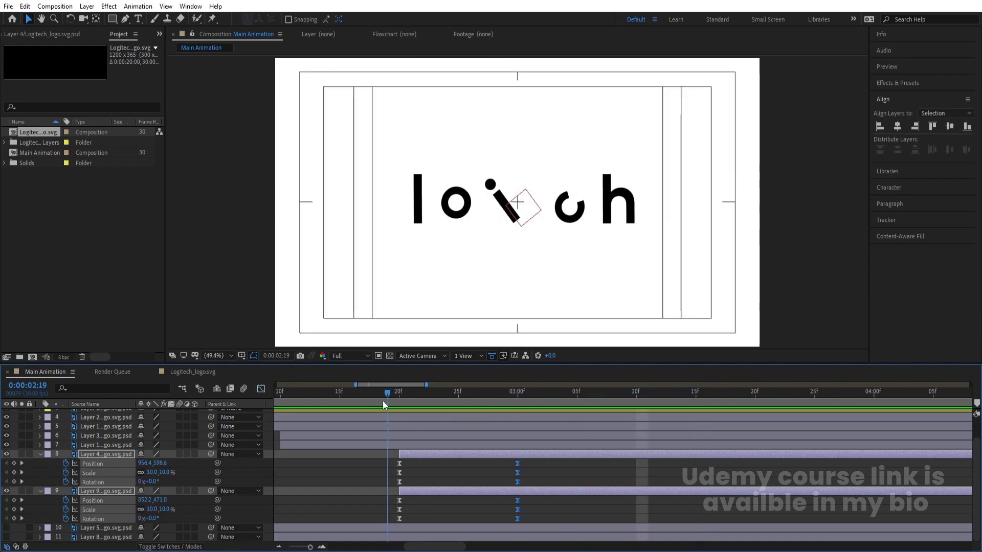
Collapse the g bowl and e layers, show the g tail and t layers, and trim their starts to 0:00:02:25.
{"action": "left_click_drag", "start_coordinate": [384, 404], "coordinate": [458, 403]}
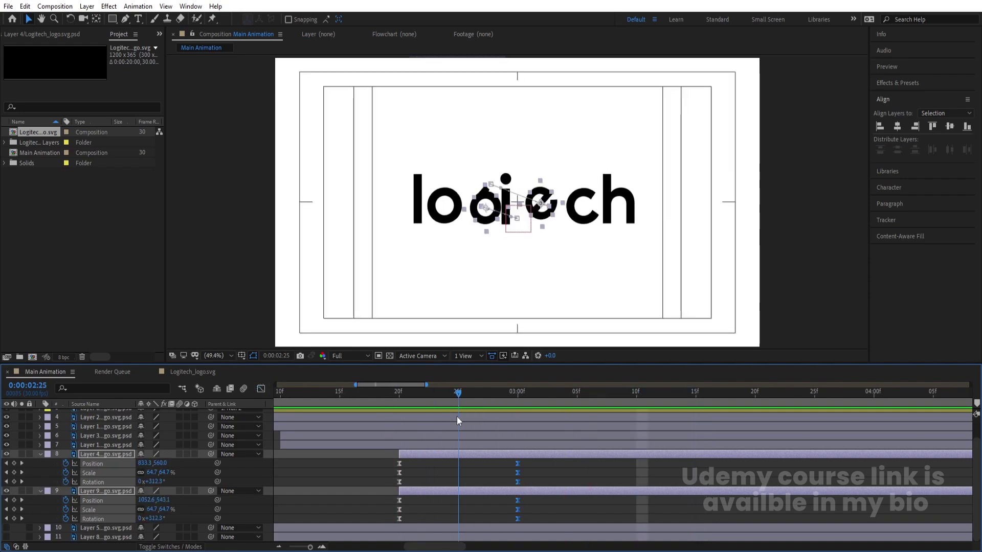
{"action": "left_click", "coordinate": [312, 462]}
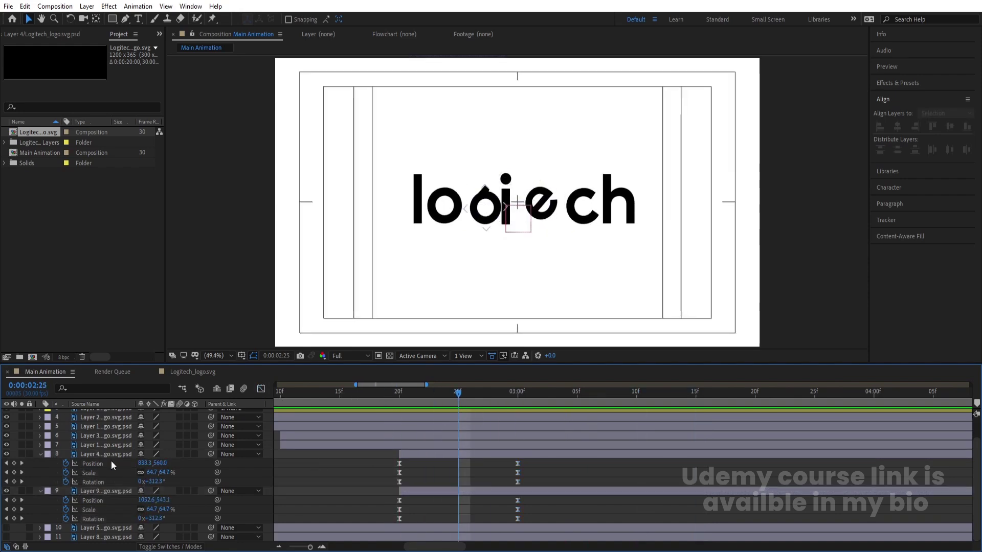
{"action": "left_click", "coordinate": [41, 455]}
{"action": "left_click", "coordinate": [39, 486]}
{"action": "left_click", "coordinate": [103, 505]}
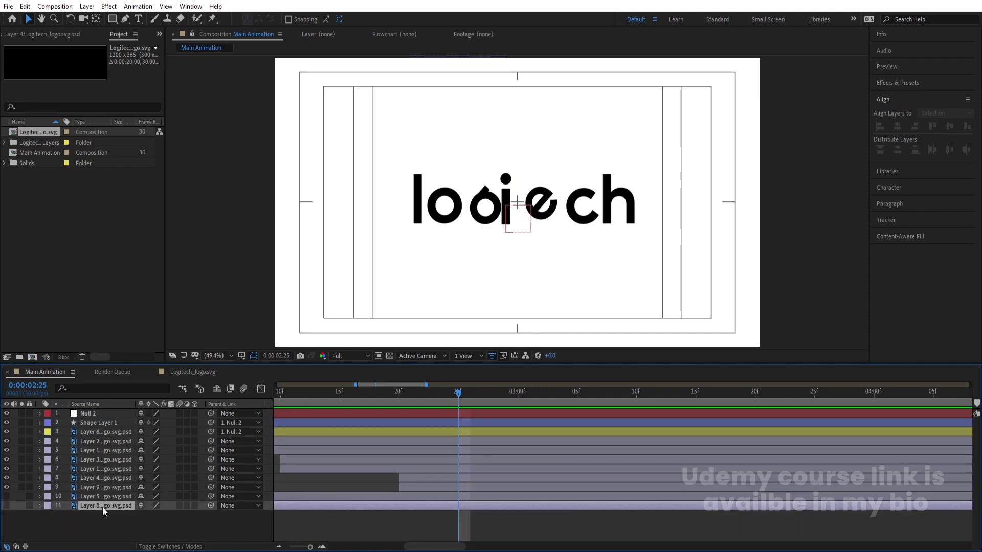
{"action": "left_click", "coordinate": [94, 497], "text": "shift"}
{"action": "left_click_drag", "start_coordinate": [6, 505], "coordinate": [6, 496]}
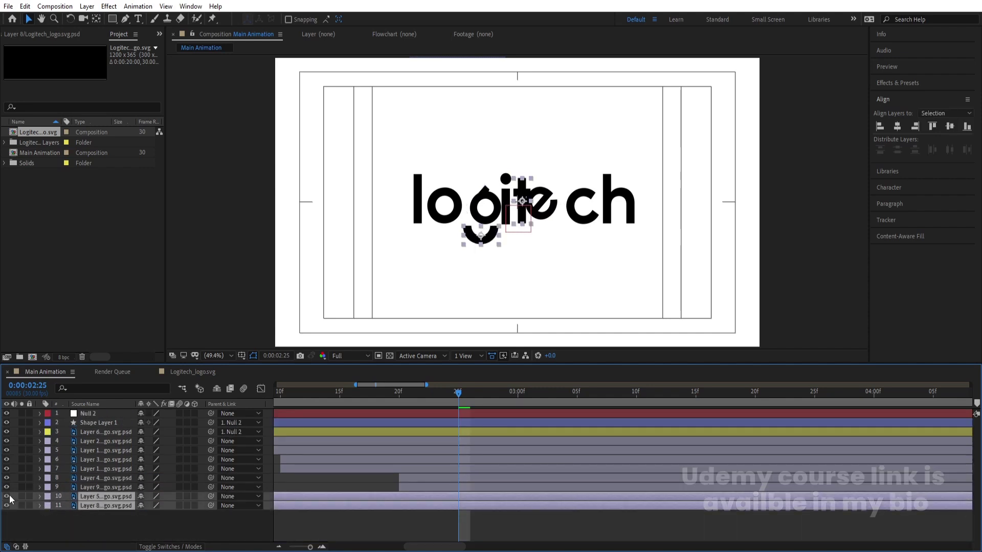
{"action": "key", "text": "alt+bracketleft"}
Add position, scale and rotation keyframes to the g tail and t layers at 0:00:02:25 and 0:00:03:00.
{"action": "key", "text": "p"}
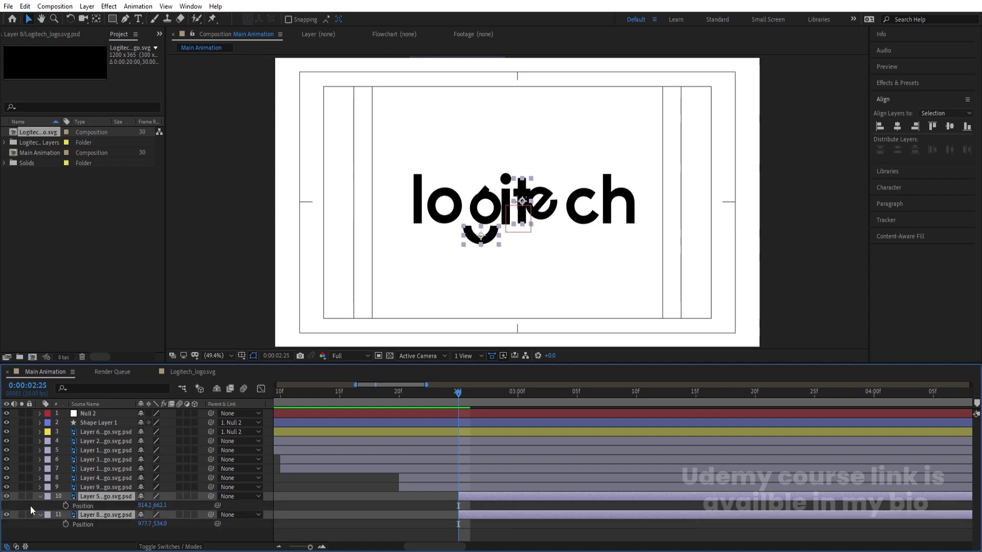
{"action": "key", "text": "r"}
{"action": "left_click", "coordinate": [66, 506]}
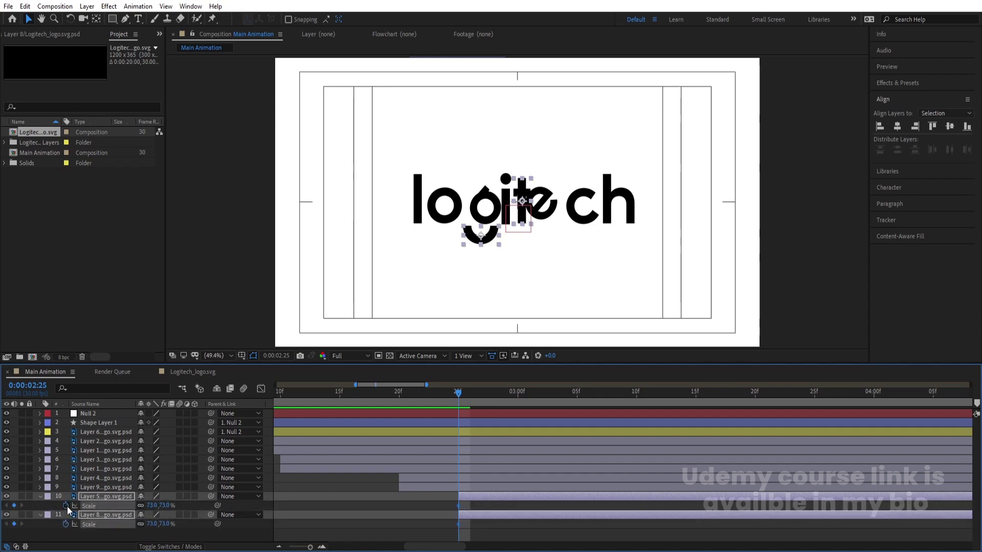
{"action": "key", "text": "shift+p"}
{"action": "key", "text": "shift+s"}
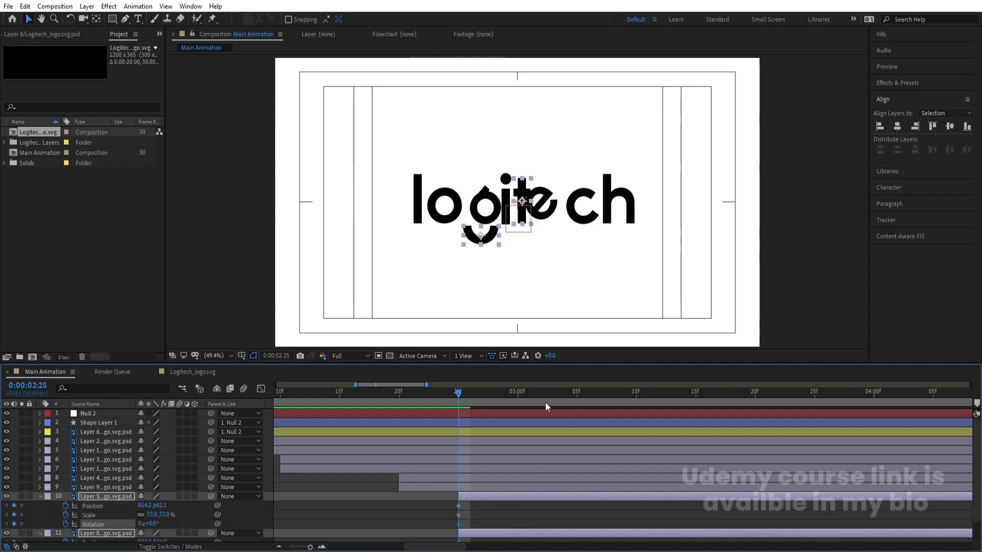
{"action": "left_click", "coordinate": [517, 393]}
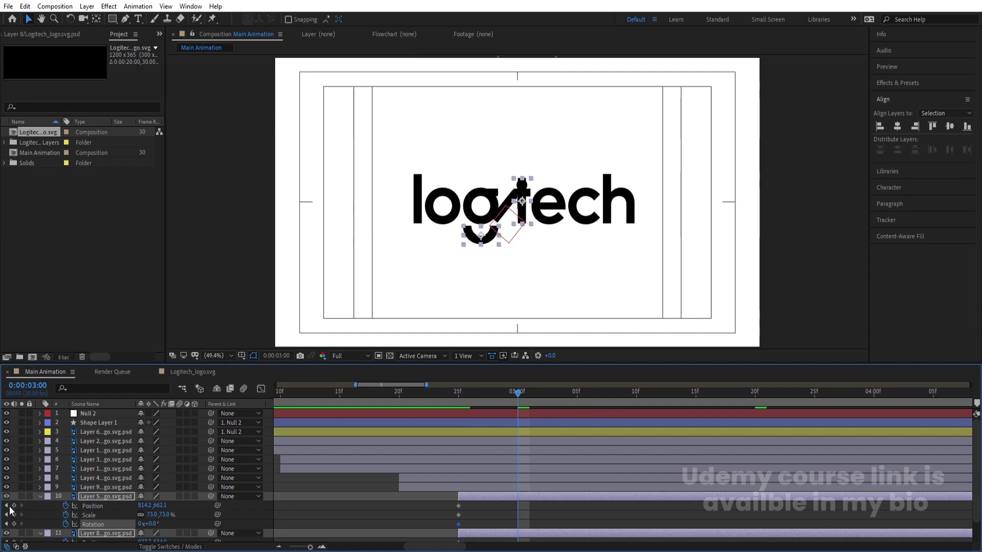
{"action": "left_click_drag", "start_coordinate": [14, 506], "coordinate": [14, 539]}
Reveal the null's rotation keyframes and compare the i's swing from 0:00:02:25 to 0:00:03:00 with the g tail and t keyframes.
{"action": "key", "text": "j"}
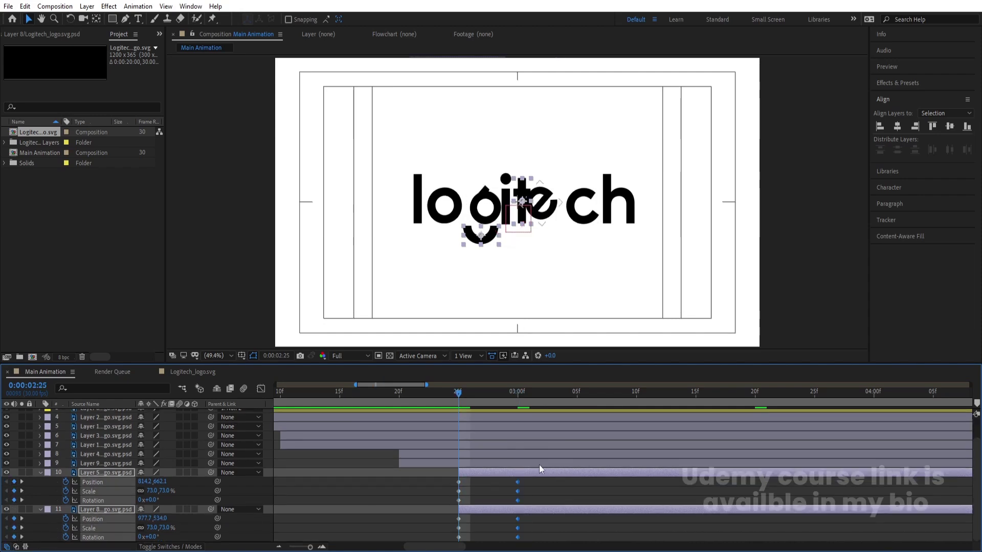
{"action": "left_click", "coordinate": [463, 474]}
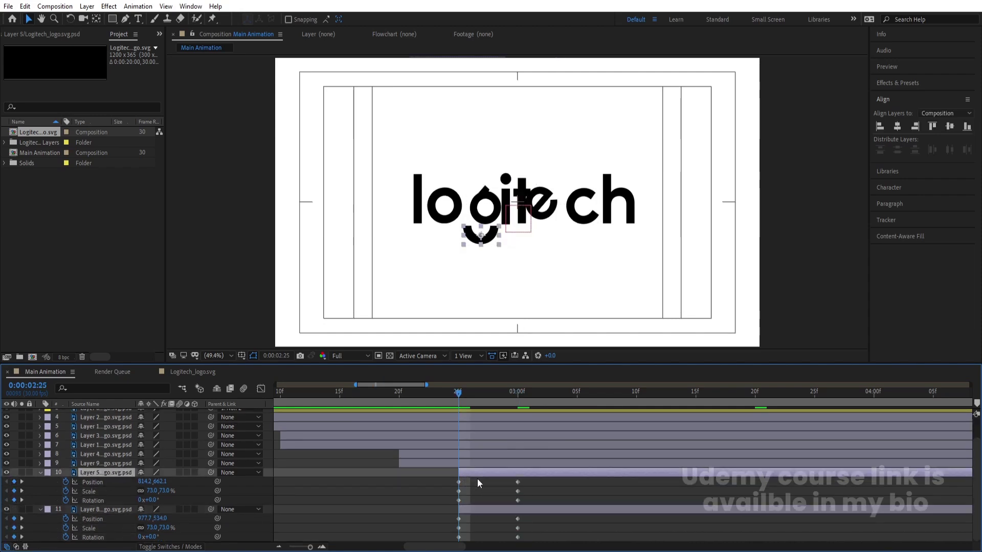
{"action": "scroll", "coordinate": [462, 454], "scroll_direction": "up", "scroll_amount": 2}
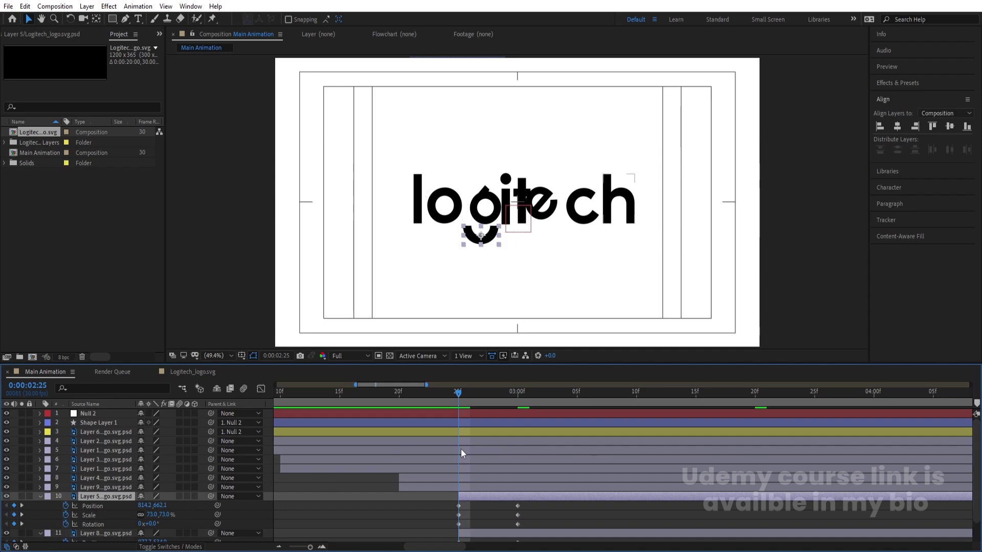
{"action": "left_click", "coordinate": [79, 413]}
{"action": "key", "text": "r"}
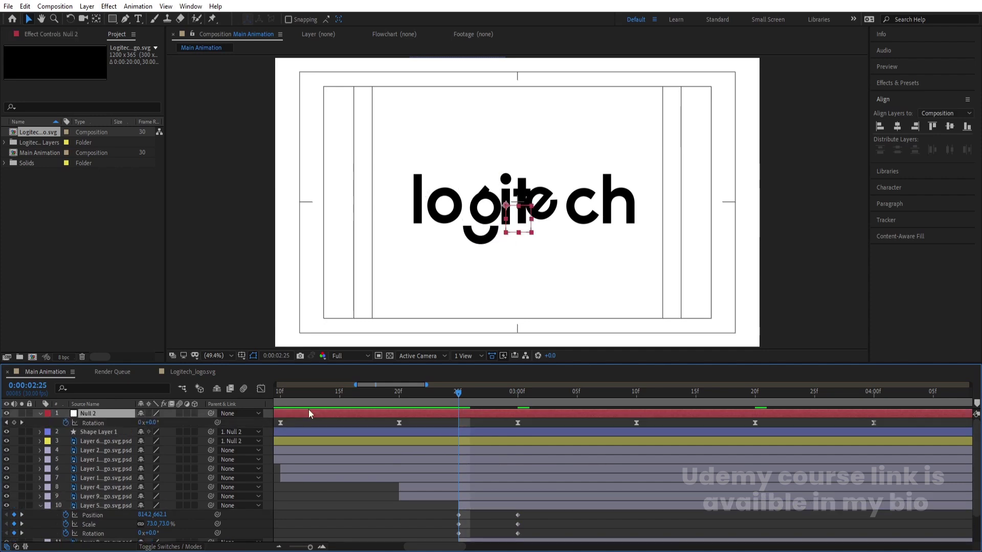
{"action": "left_click_drag", "start_coordinate": [486, 400], "coordinate": [517, 404]}
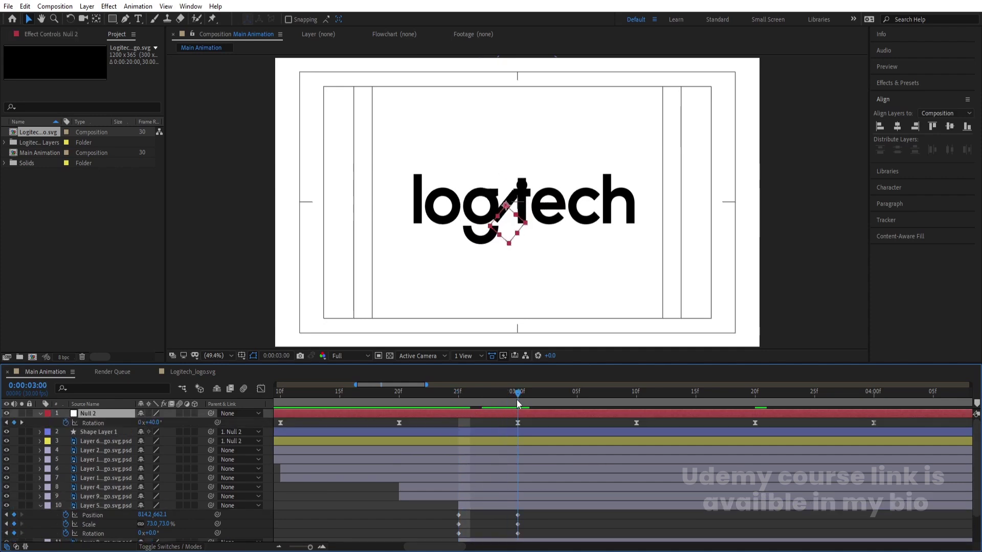
{"action": "scroll", "coordinate": [512, 493], "scroll_direction": "down", "scroll_amount": 2}
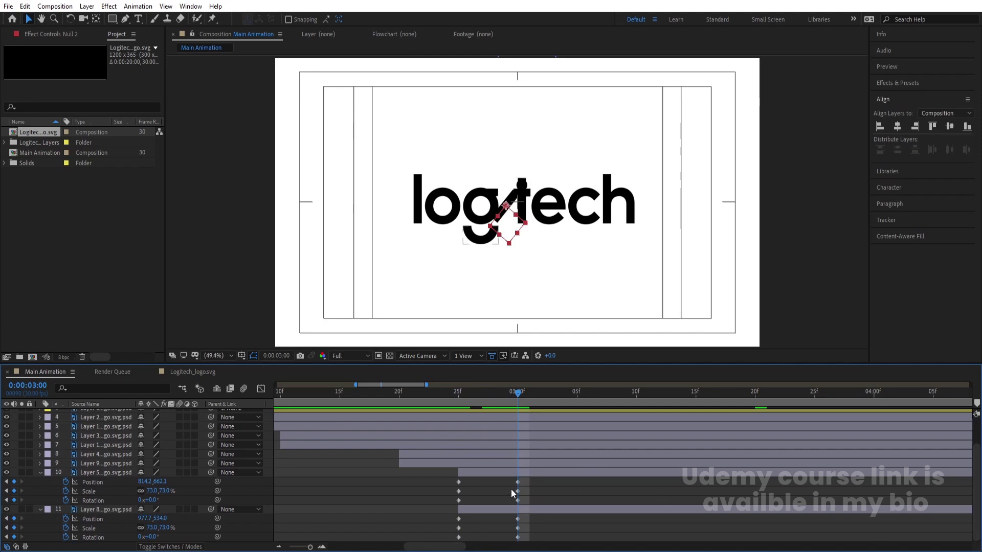
Shift the g tail and t layers to start at 0:00:03:00 and move their end keyframes to 0:00:03:10.
{"action": "left_click", "coordinate": [503, 474]}
{"action": "left_click", "coordinate": [485, 513], "text": "shift"}
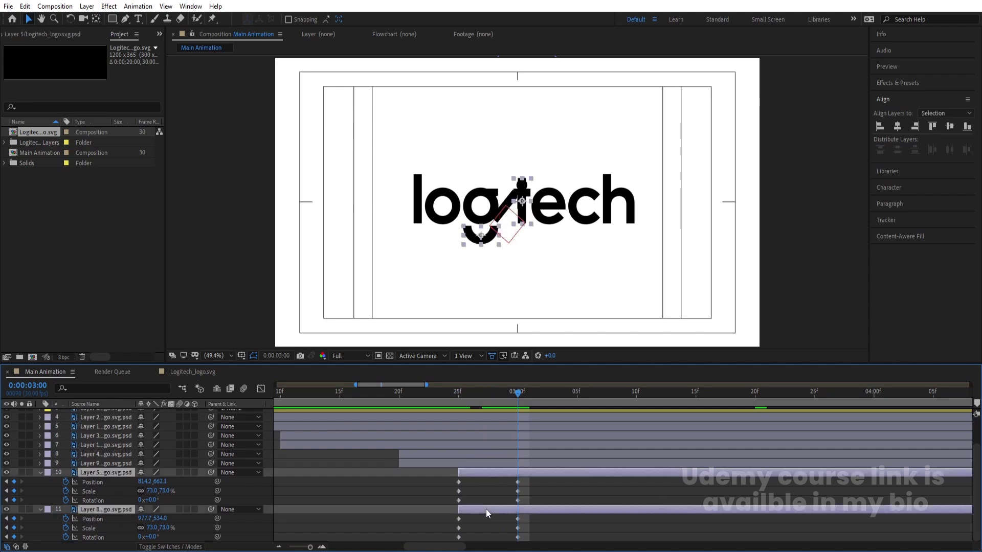
{"action": "key", "text": "bracketleft"}
{"action": "left_click_drag", "start_coordinate": [553, 484], "coordinate": [595, 537]}
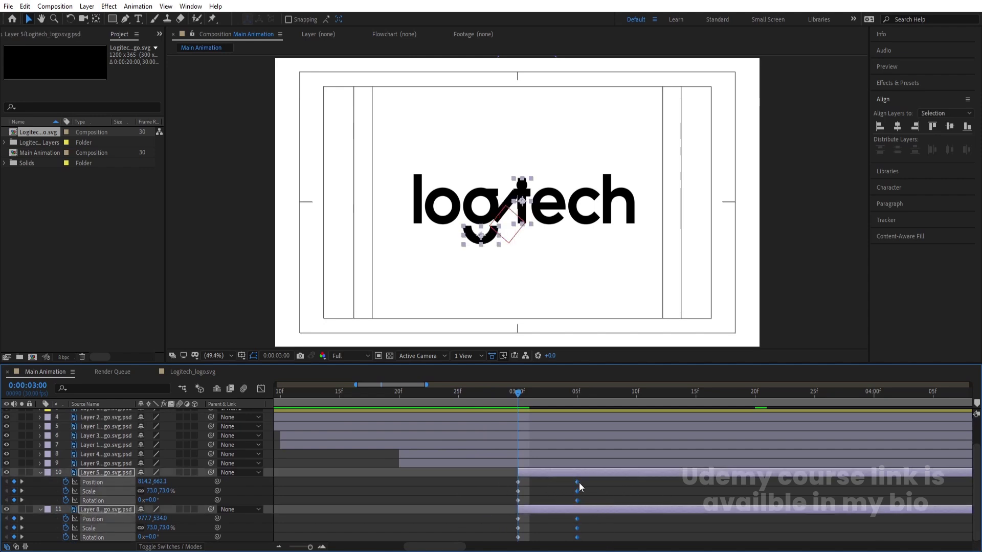
{"action": "left_click_drag", "start_coordinate": [580, 486], "coordinate": [636, 490]}
{"action": "left_click", "coordinate": [537, 490]}
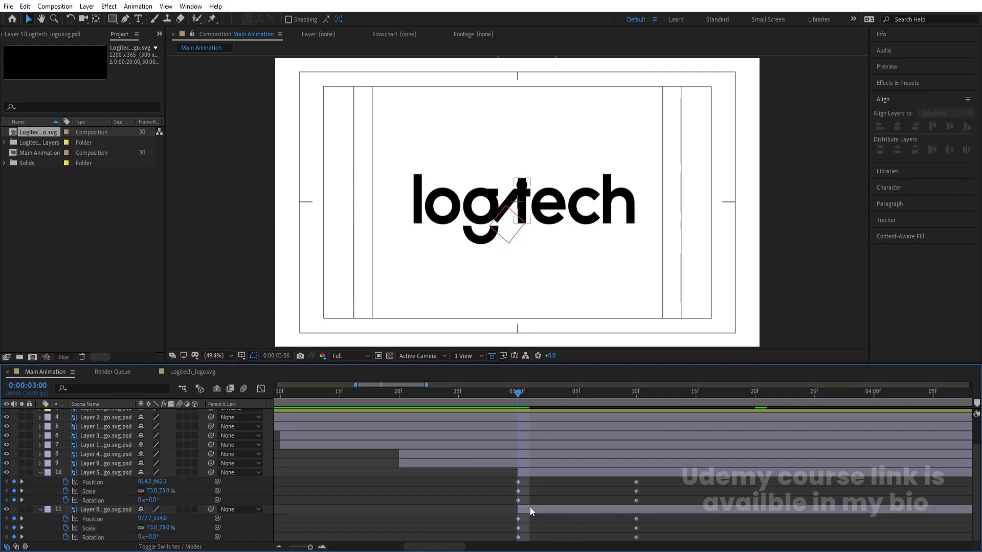
Move the t onto the tilted i's foot and the g tail onto its dot at 0:00:03:00, and preview the motion.
{"action": "left_click", "coordinate": [529, 509]}
{"action": "left_click_drag", "start_coordinate": [522, 217], "coordinate": [494, 236]}
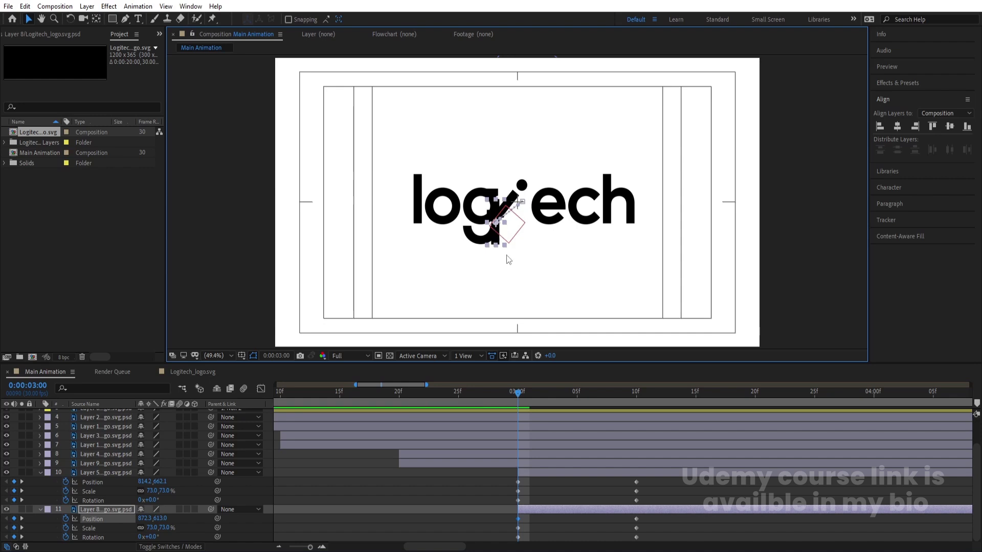
{"action": "left_click", "coordinate": [475, 246]}
{"action": "left_click", "coordinate": [522, 471]}
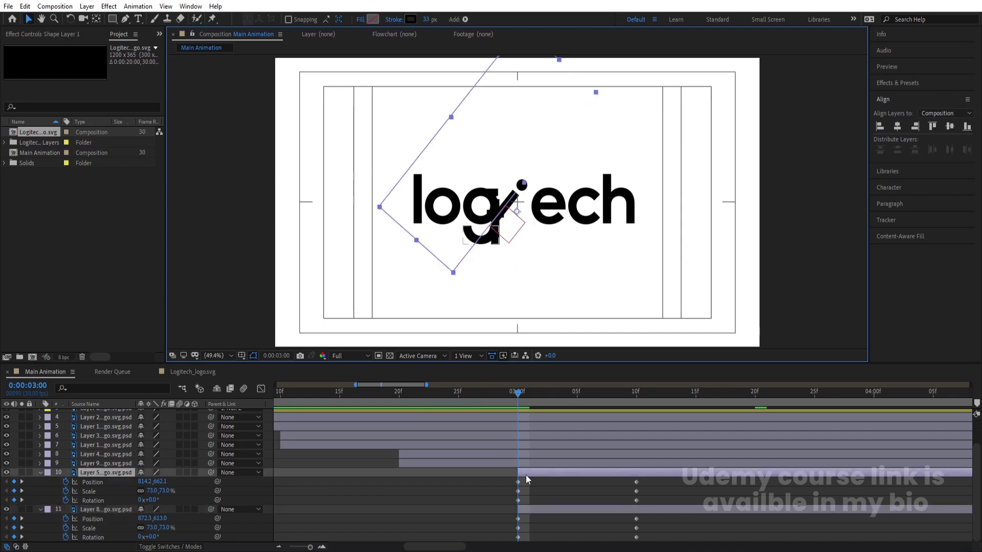
{"action": "left_click_drag", "start_coordinate": [479, 246], "coordinate": [520, 194]}
{"action": "key", "text": "space"}
{"action": "key", "text": "space"}
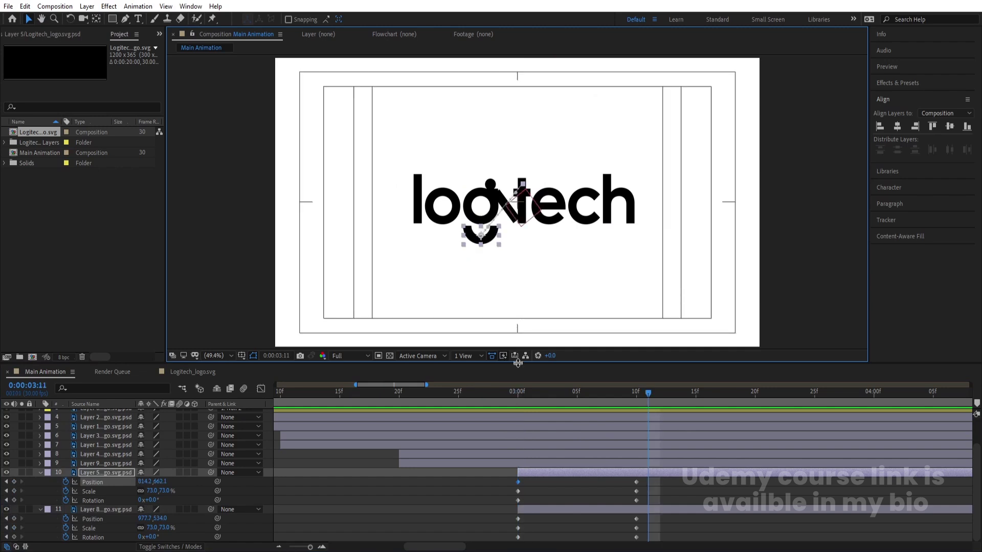
Set the g tail and t scale to 10% at 0:00:03:00 and their rotation to one full turn at 0:00:03:10, and preview.
{"action": "left_click", "coordinate": [536, 511], "text": "shift"}
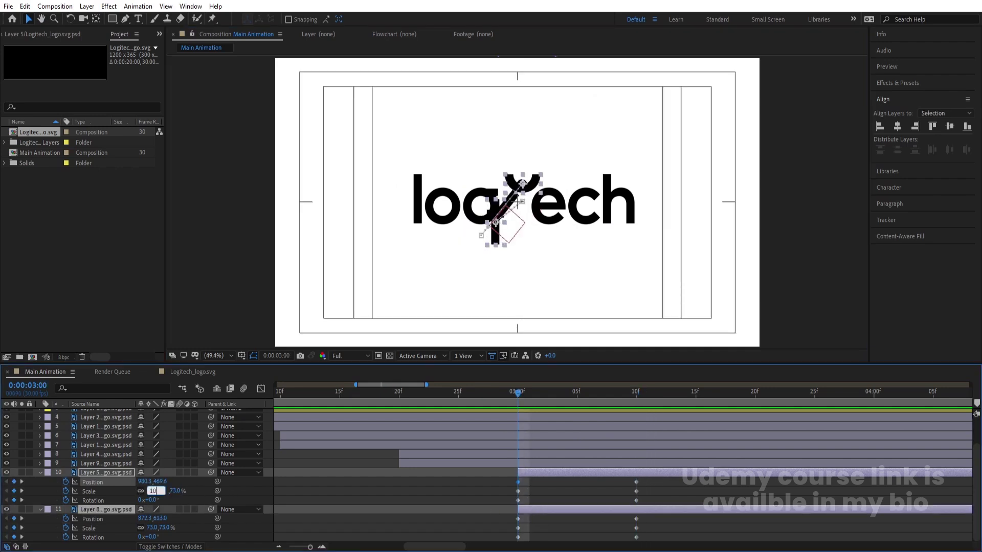
{"action": "key", "text": "Return"}
{"action": "key", "text": "k"}
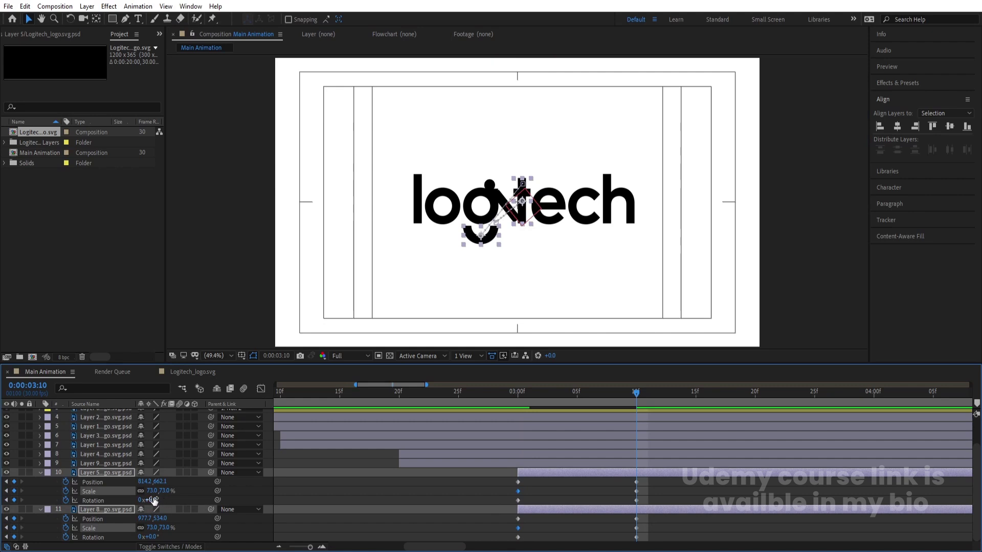
{"action": "key", "text": "Return"}
{"action": "left_click", "coordinate": [517, 398]}
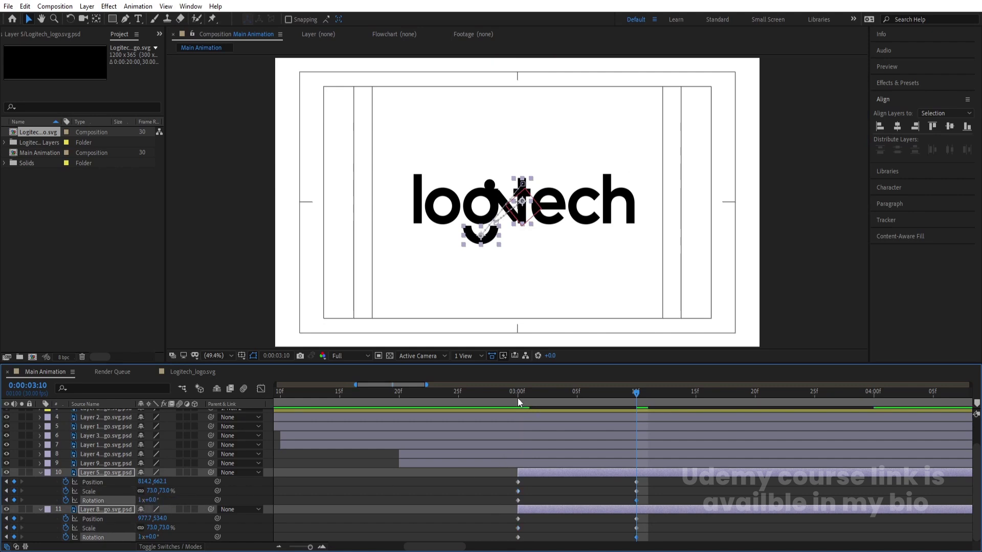
{"action": "key", "text": "space"}
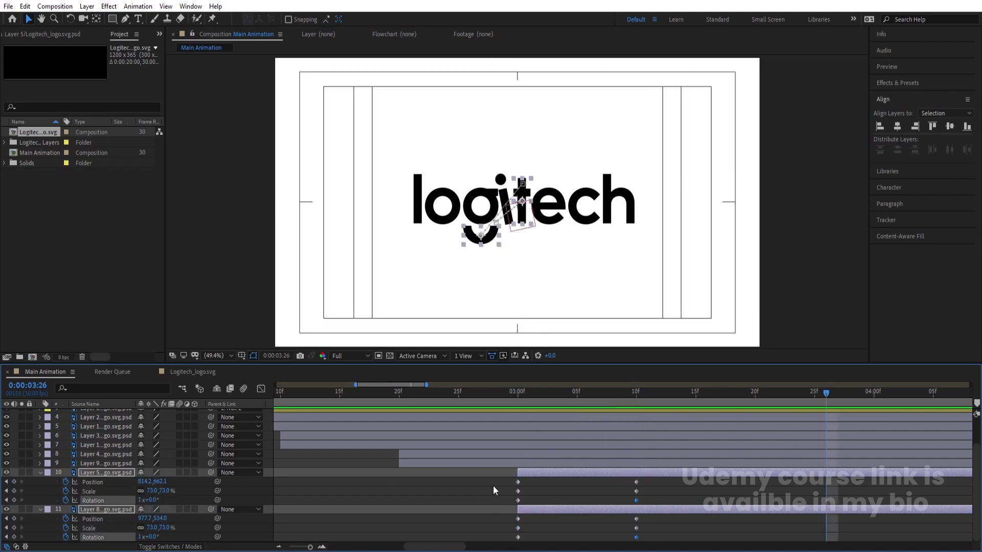
Easy-ease all g tail and t keyframes, reshape their speed curves to peak early and slow down gradually, and scrub through the result.
{"action": "left_click_drag", "start_coordinate": [486, 479], "coordinate": [672, 543]}
{"action": "key", "text": "F9"}
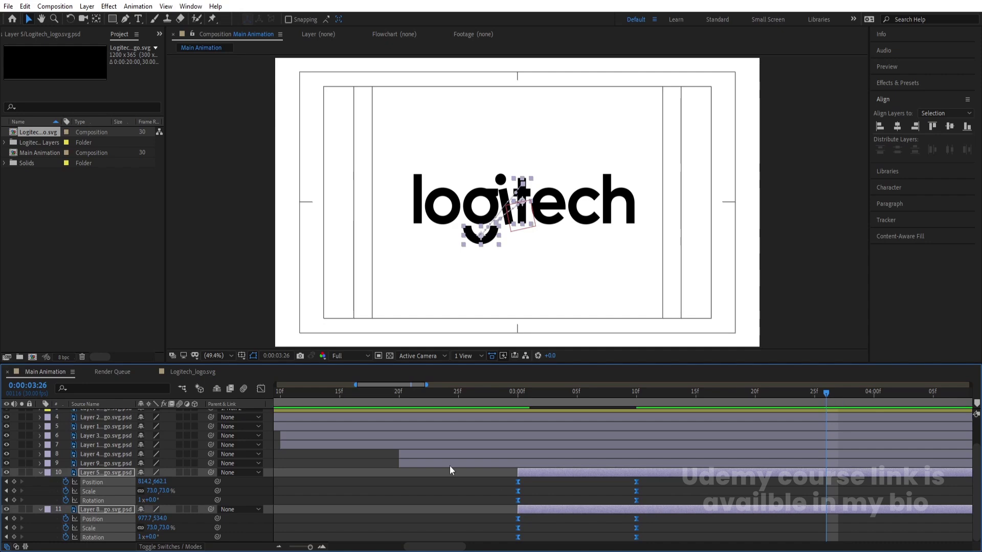
{"action": "left_click", "coordinate": [261, 389]}
{"action": "left_click_drag", "start_coordinate": [701, 476], "coordinate": [620, 551]}
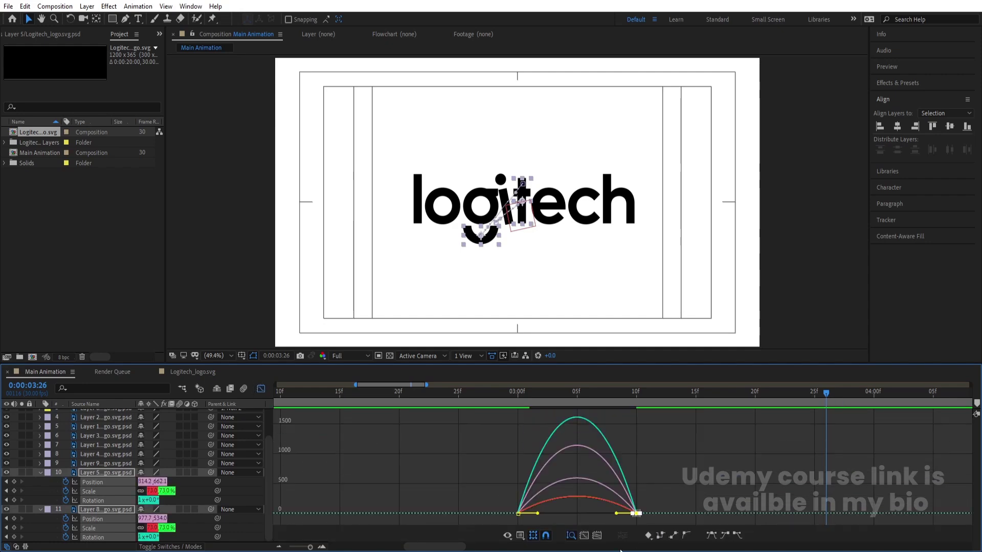
{"action": "left_click_drag", "start_coordinate": [616, 514], "coordinate": [557, 516]}
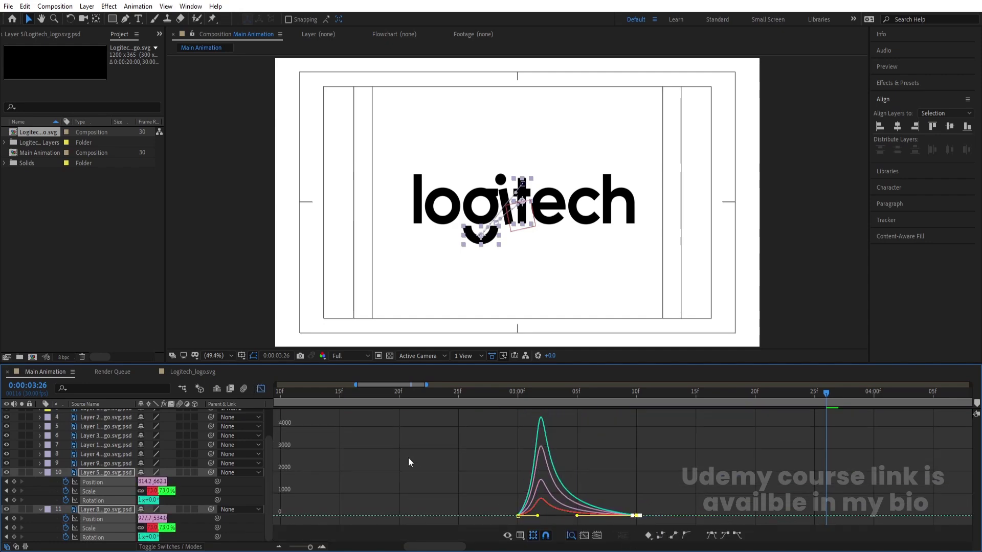
{"action": "left_click", "coordinate": [261, 390]}
{"action": "left_click", "coordinate": [517, 400]}
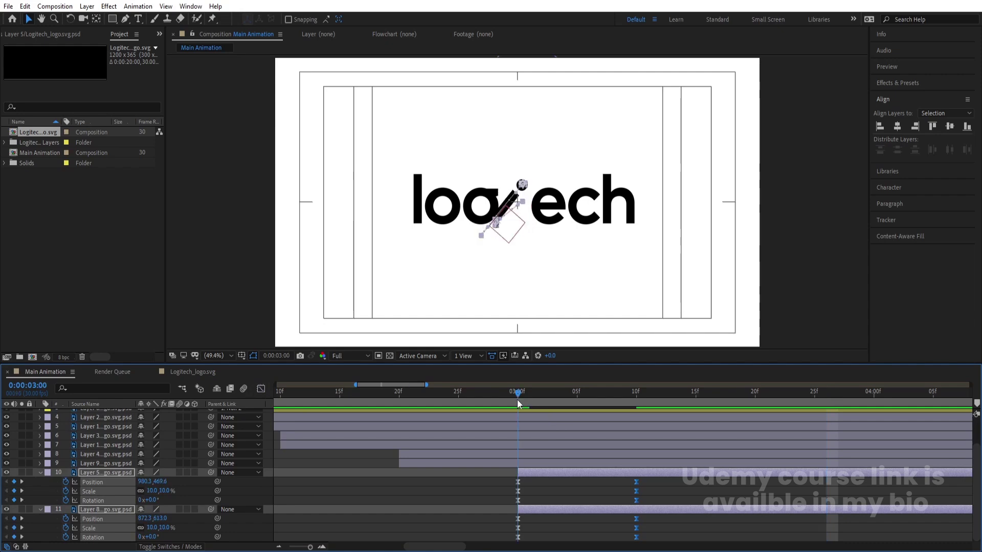
{"action": "left_click_drag", "start_coordinate": [520, 401], "coordinate": [637, 419]}
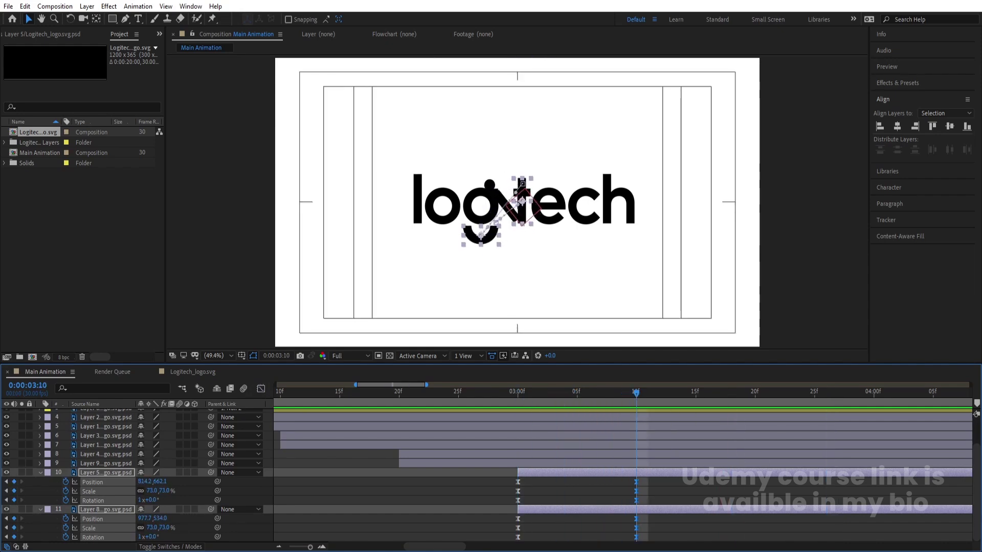
Set the null's rotation to 0° at 0:00:03:20 and delete its rotation keyframe at 0:00:04:00.
{"action": "scroll", "coordinate": [717, 414], "scroll_direction": "up", "scroll_amount": 2}
{"action": "left_click", "coordinate": [724, 425]}
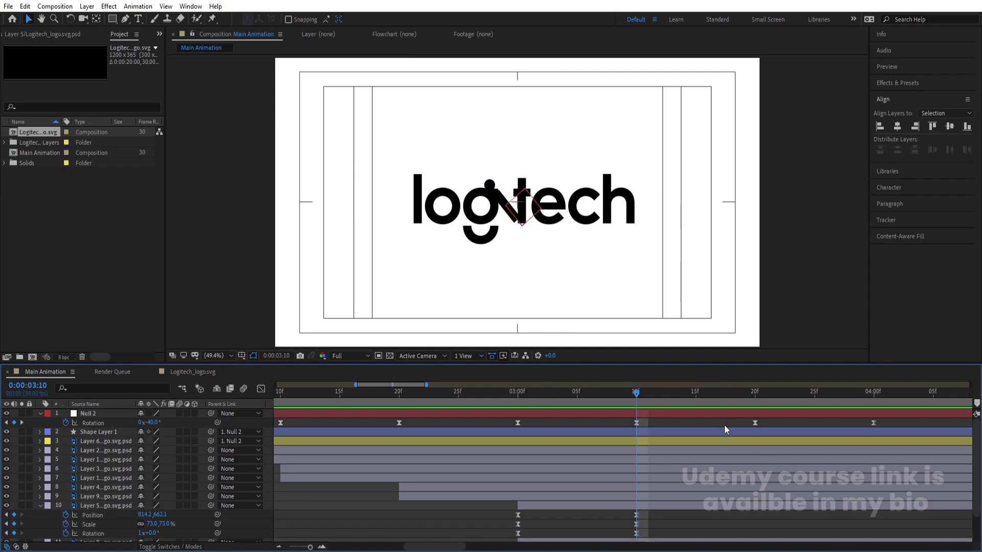
{"action": "key", "text": "k"}
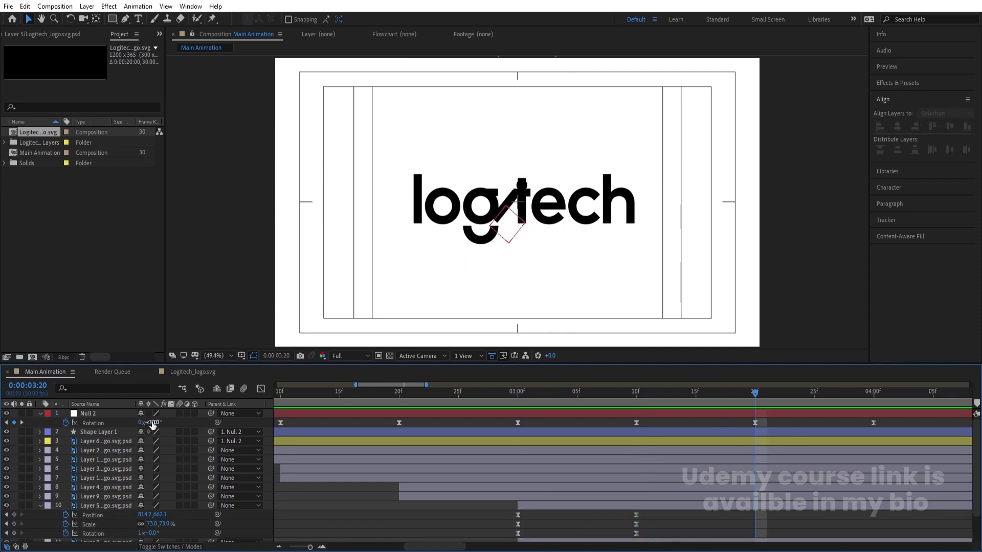
{"action": "key", "text": "Return"}
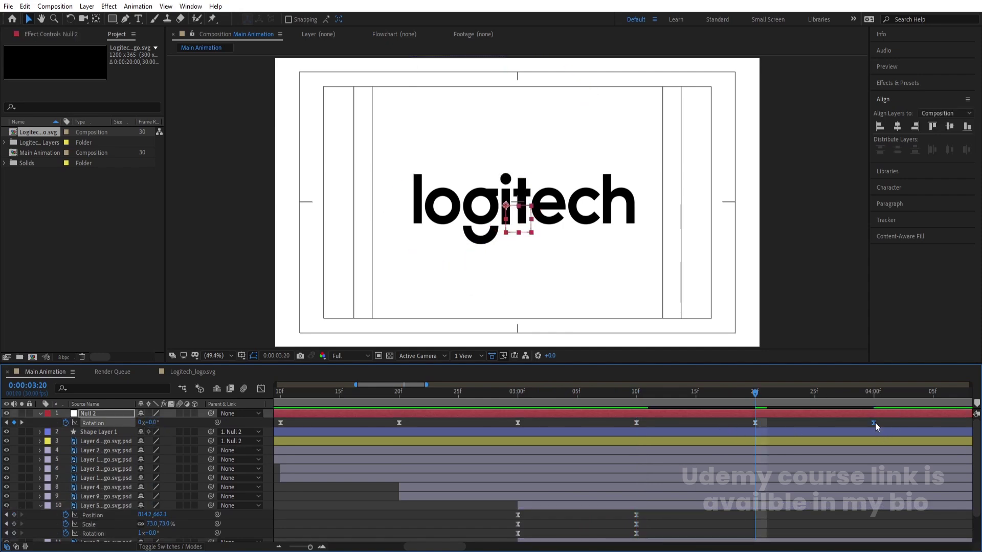
{"action": "key", "text": "Delete"}
Play back the whole logo animation from the start.
{"action": "key", "text": "minus"}
{"action": "key", "text": "minus"}
{"action": "key", "text": "minus"}
{"action": "left_click_drag", "start_coordinate": [575, 401], "coordinate": [407, 400]}
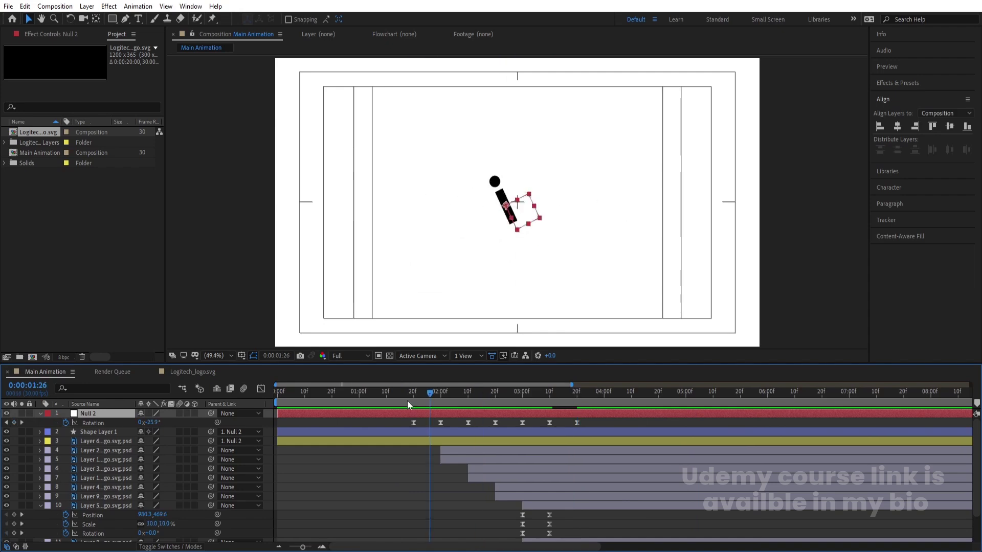
{"action": "key", "text": "Home"}
{"action": "key", "text": "space"}
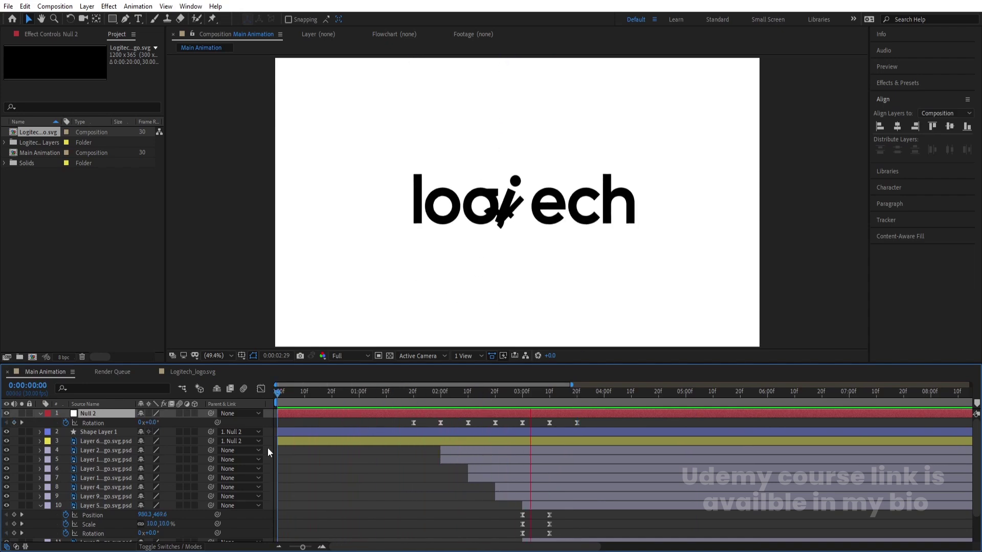
{"action": "key", "text": "space"}
Sharpen the speed peaks between all of the null's rotation keyframes in the graph and play back the swing.
{"action": "left_click_drag", "start_coordinate": [398, 421], "coordinate": [631, 441]}
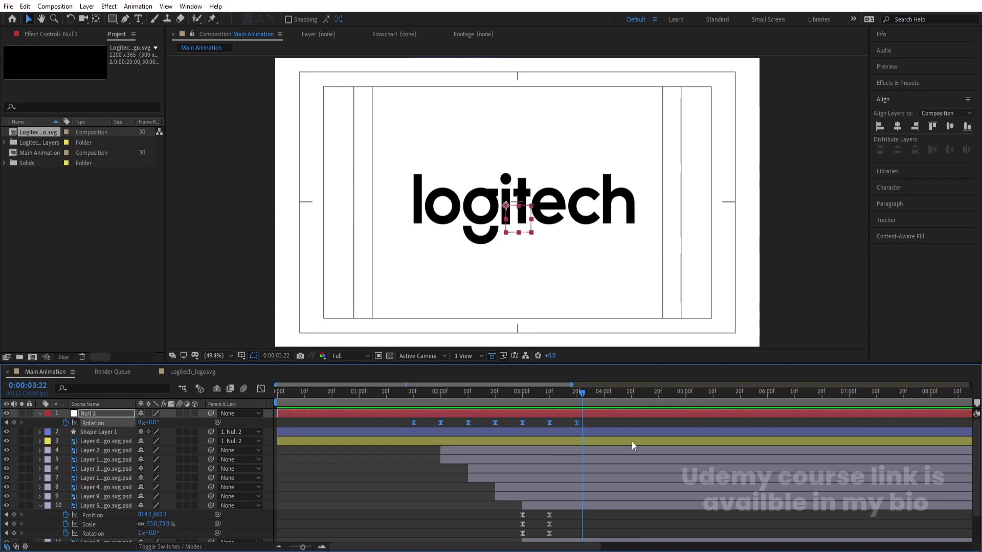
{"action": "left_click", "coordinate": [261, 389]}
{"action": "left_click_drag", "start_coordinate": [627, 480], "coordinate": [384, 414]}
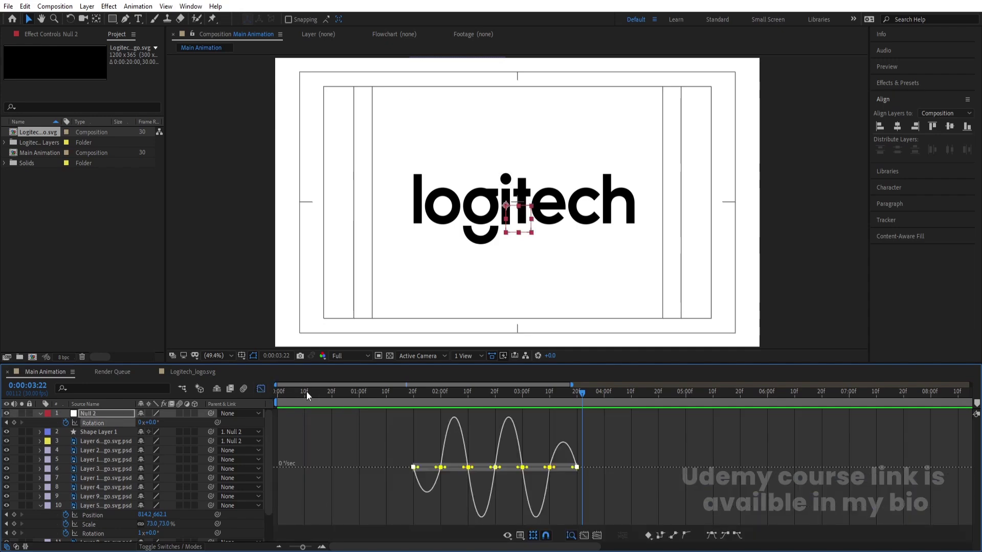
{"action": "key", "text": "equal"}
{"action": "left_click_drag", "start_coordinate": [561, 469], "coordinate": [536, 466]}
{"action": "key", "text": "space"}
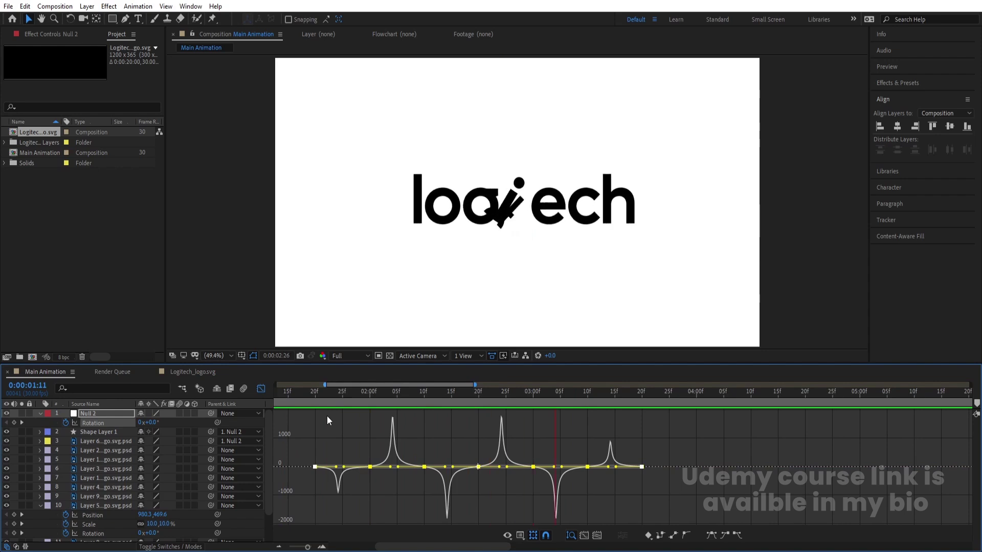
{"action": "key", "text": "space"}
{"action": "left_click", "coordinate": [260, 390]}
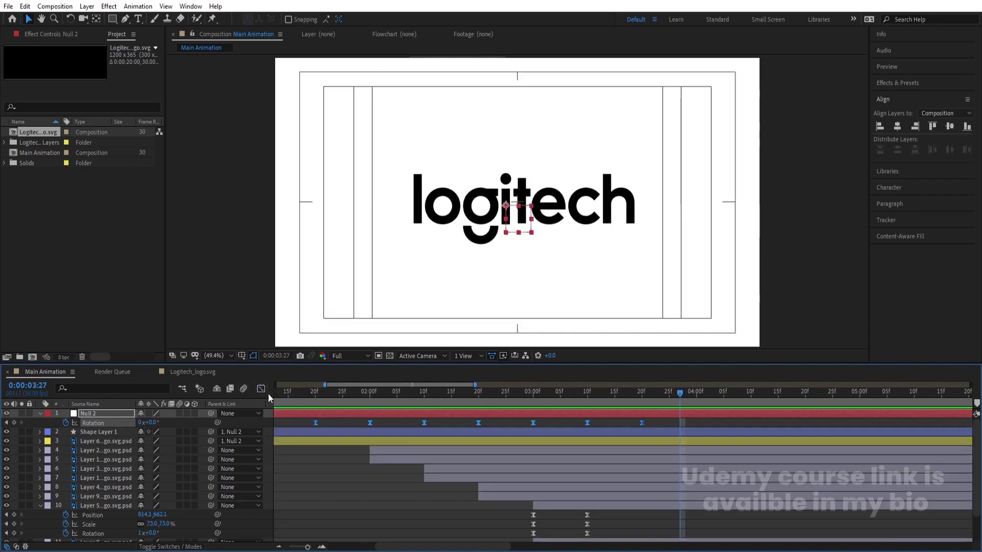
Collapse the properties of all layers and enable motion blur for every layer and the composition.
{"action": "scroll", "coordinate": [374, 487], "scroll_direction": "down", "scroll_amount": 5}
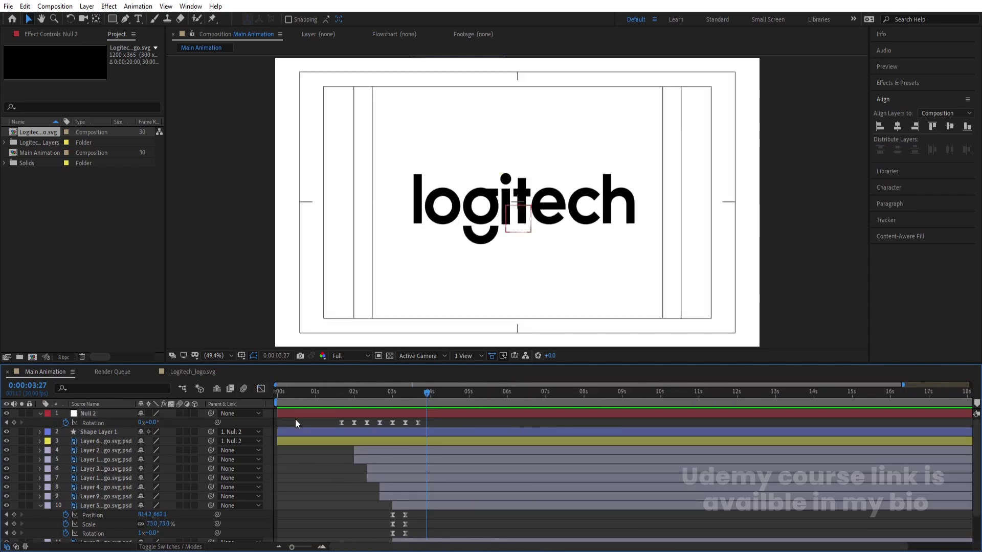
{"action": "key", "text": "ctrl+a"}
{"action": "key", "text": "u"}
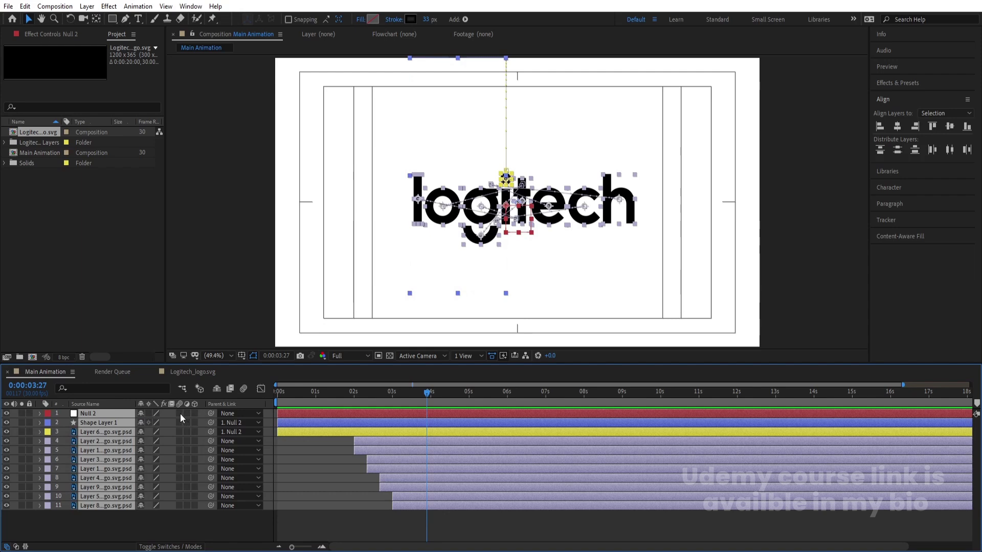
{"action": "left_click", "coordinate": [180, 413]}
Play back the motion-blurred animation from the start and again from 0:00:02:02.
{"action": "key", "text": "Home"}
{"action": "key", "text": "space"}
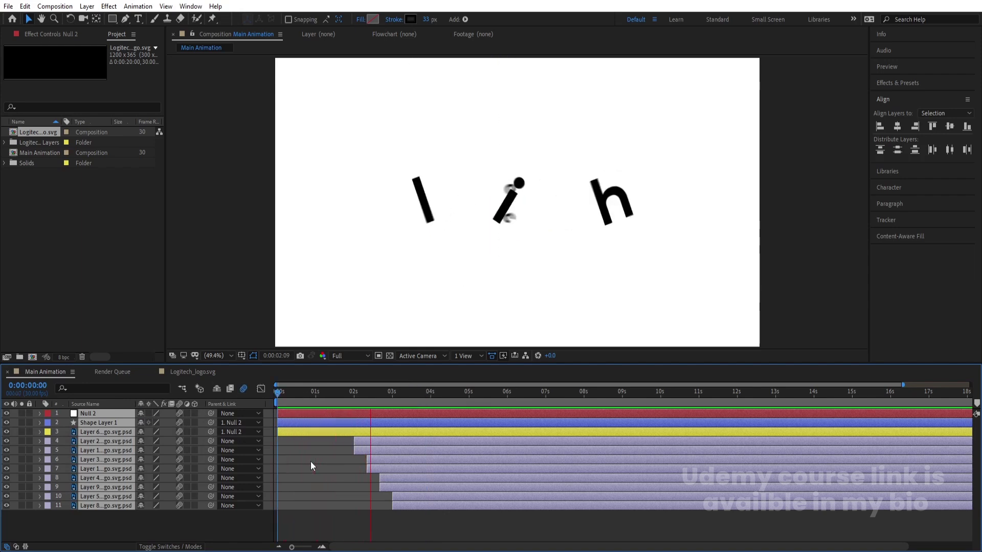
{"action": "key", "text": "space"}
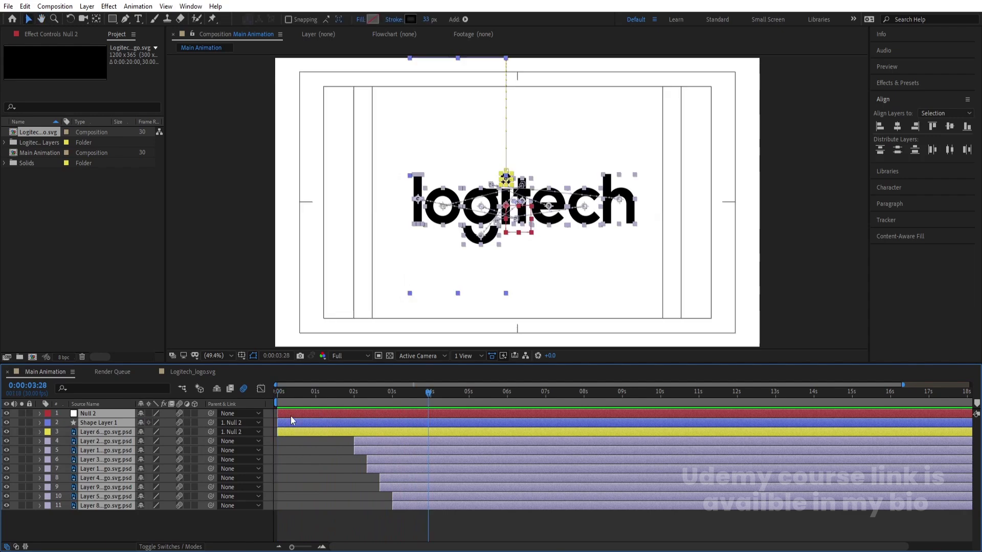
{"action": "key", "text": "space"}
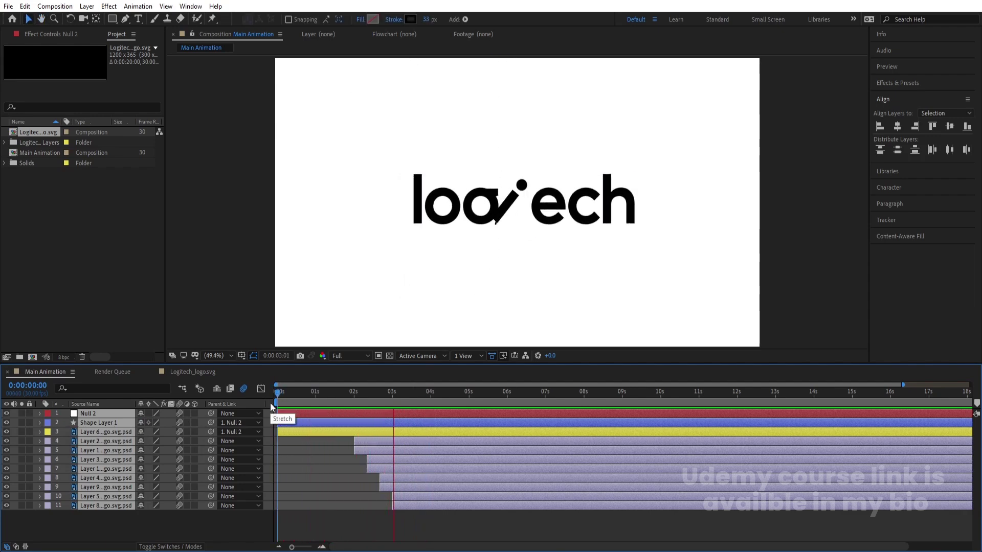
{"action": "key", "text": "space"}
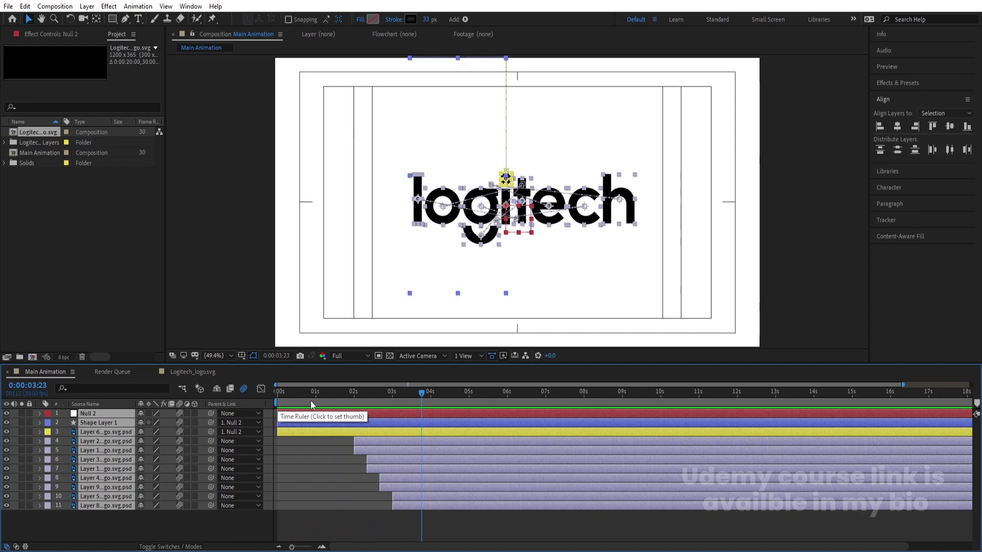
{"action": "left_click", "coordinate": [357, 396]}
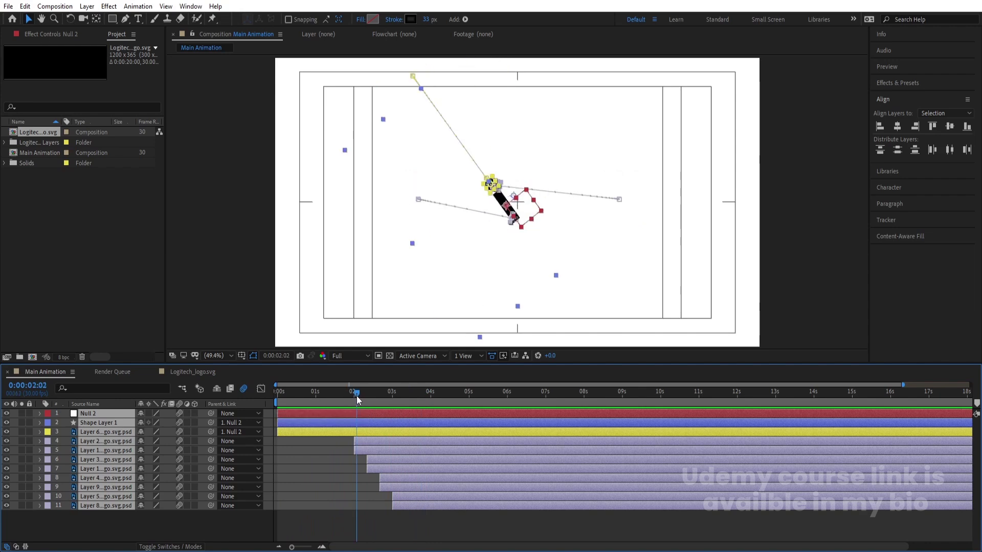
{"action": "key", "text": "space"}
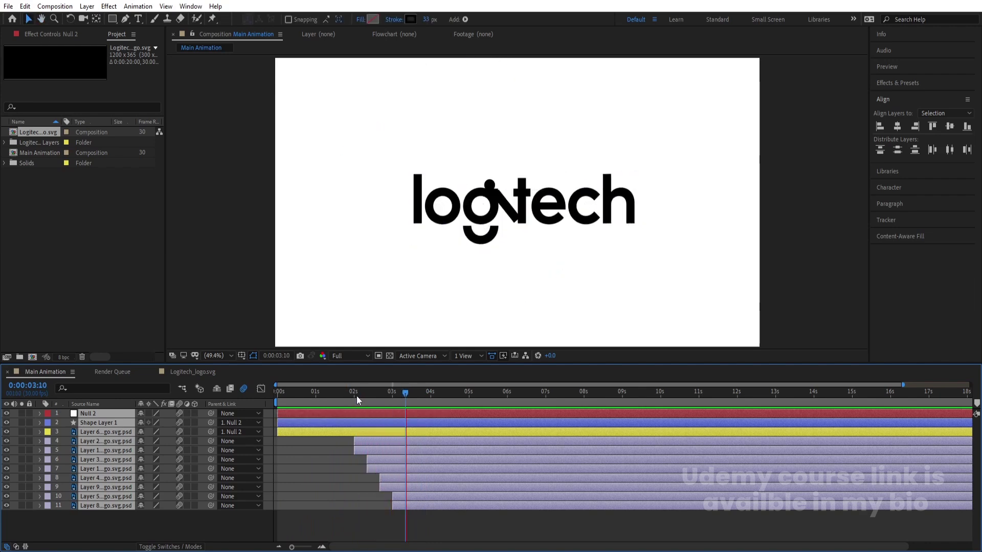
{"action": "key", "text": "space"}
End the work area at 0:00:04:03 and preview the trimmed animation.
{"action": "key", "text": "Num_Lock"}
{"action": "key", "text": "minus"}
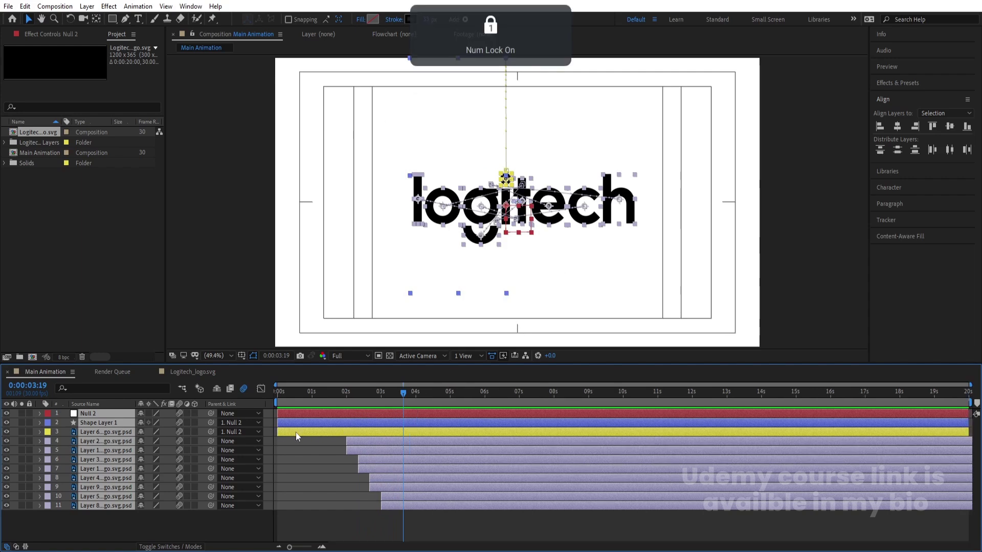
{"action": "key", "text": "space"}
{"action": "key", "text": "space"}
{"action": "key", "text": "n"}
{"action": "key", "text": "space"}
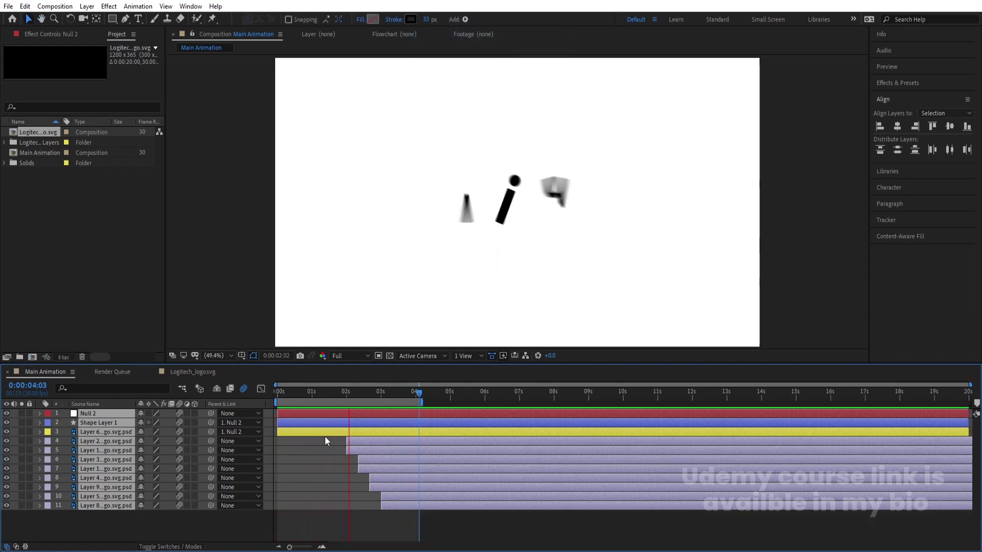
{"action": "key", "text": "space"}
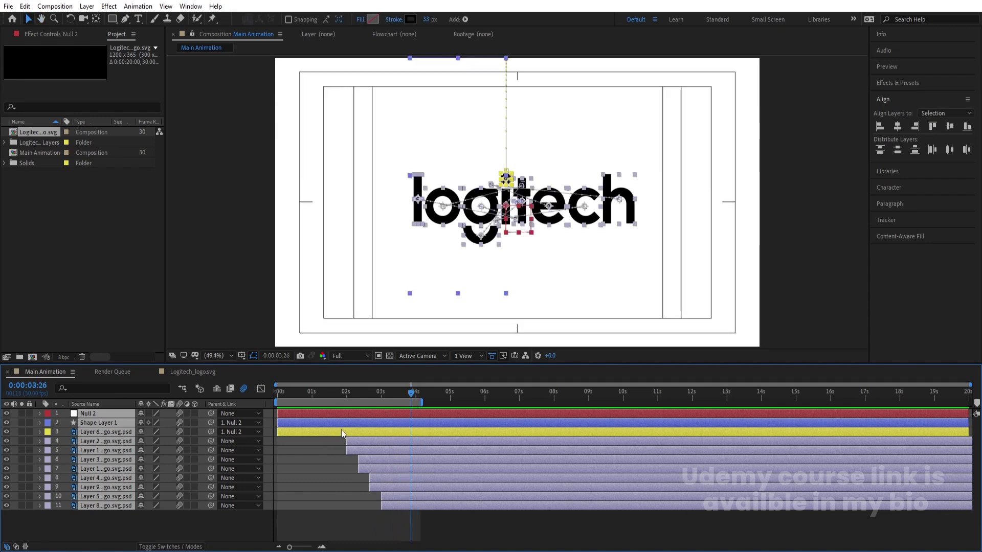
Play back the animation within the work area and deselect all layers.
{"action": "key", "text": "space"}
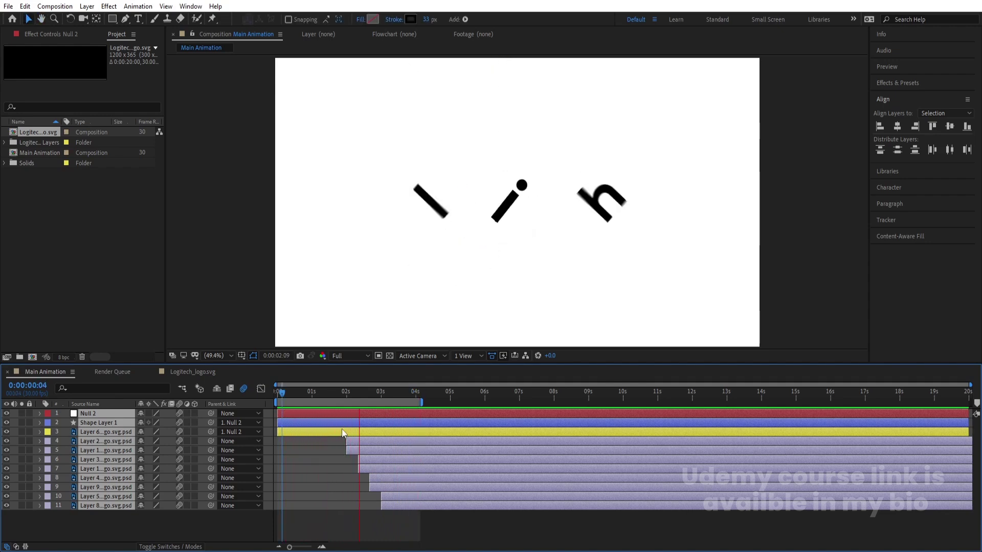
{"action": "key", "text": "space"}
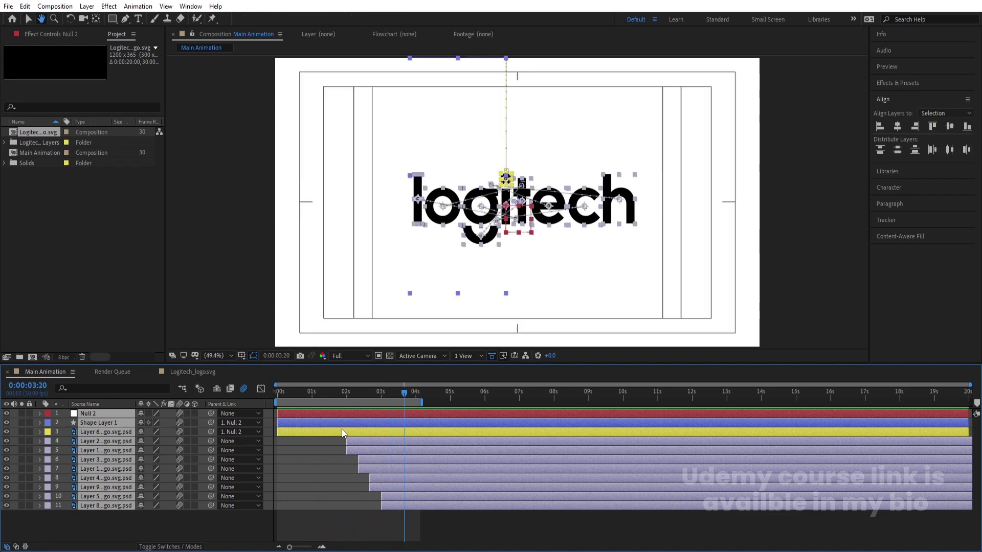
{"action": "left_click", "coordinate": [140, 520]}
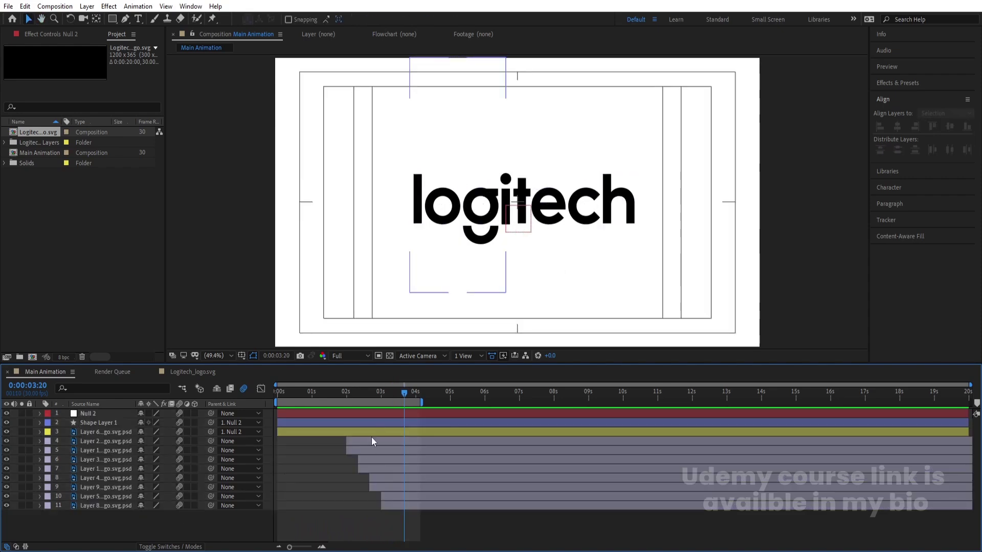
Pre-compose the eight letter layers below the Layer 6 dot into a new composition named text.
{"action": "left_click", "coordinate": [359, 443]}
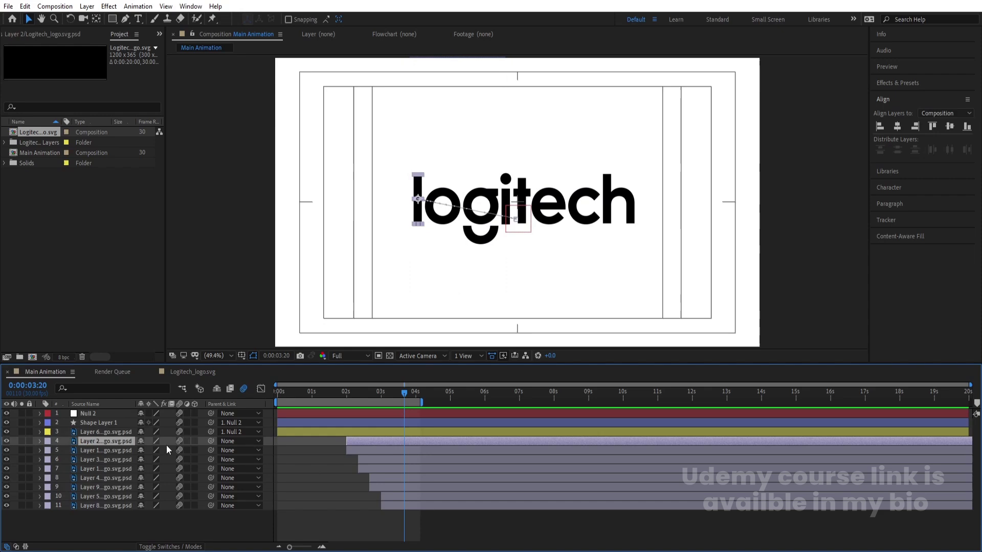
{"action": "left_click", "coordinate": [118, 505], "text": "shift"}
{"action": "left_click", "coordinate": [100, 431]}
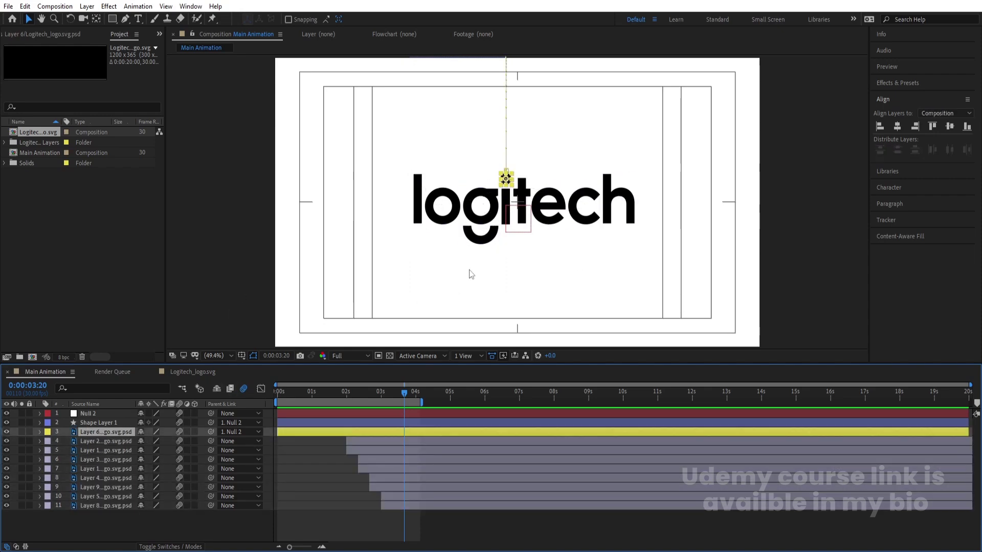
{"action": "left_click", "coordinate": [102, 424]}
{"action": "left_click", "coordinate": [95, 442]}
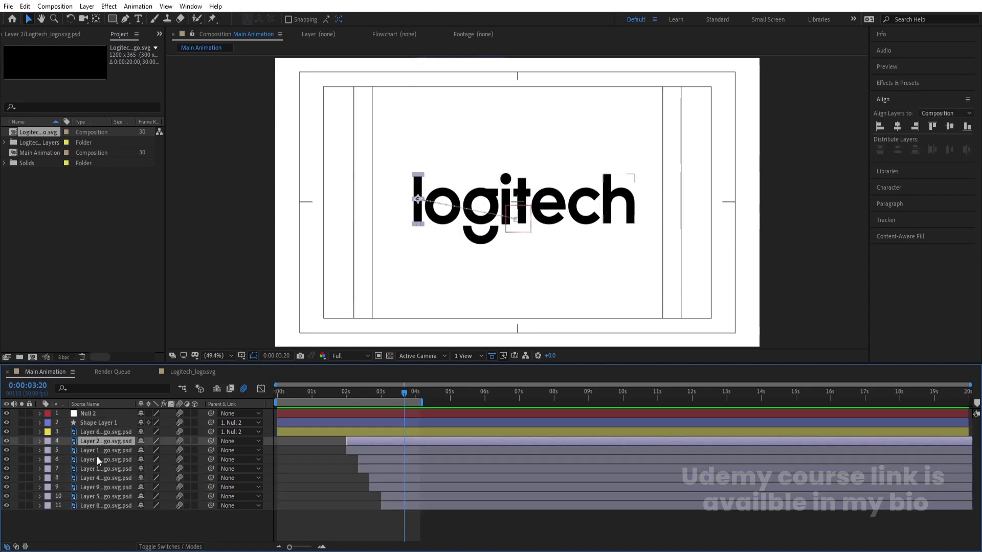
{"action": "left_click", "coordinate": [103, 506], "text": "shift"}
{"action": "key", "text": "ctrl+shift+c"}
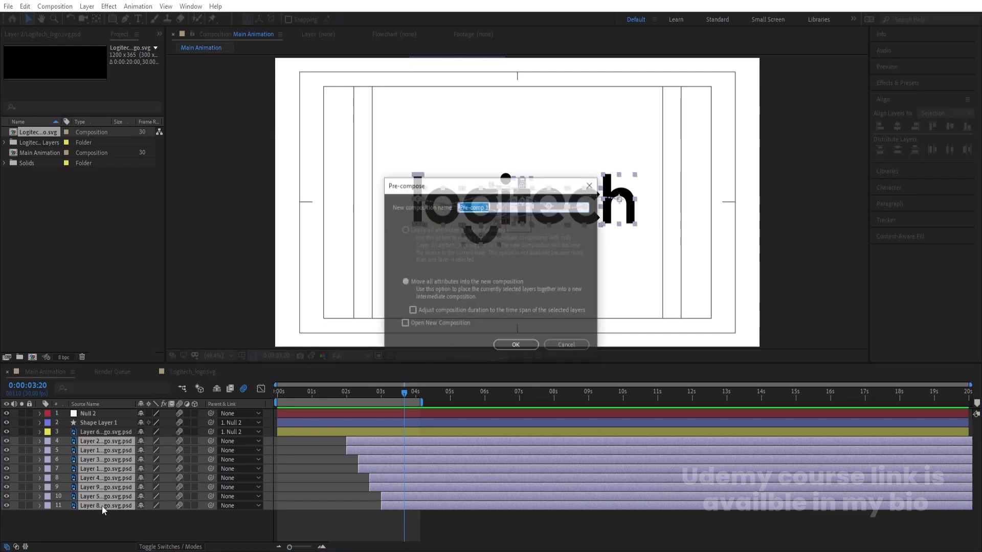
{"action": "type", "text": "text"}
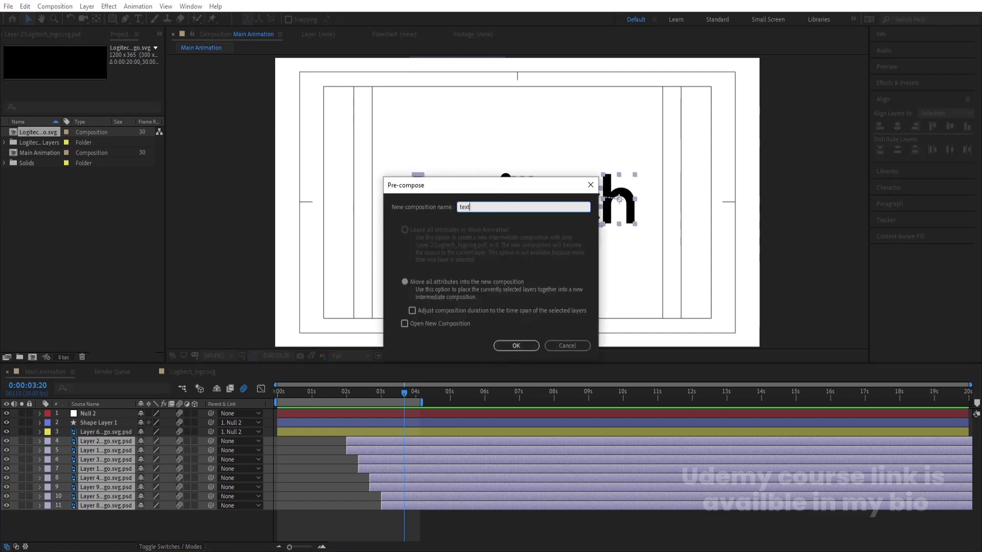
{"action": "key", "text": "Return"}
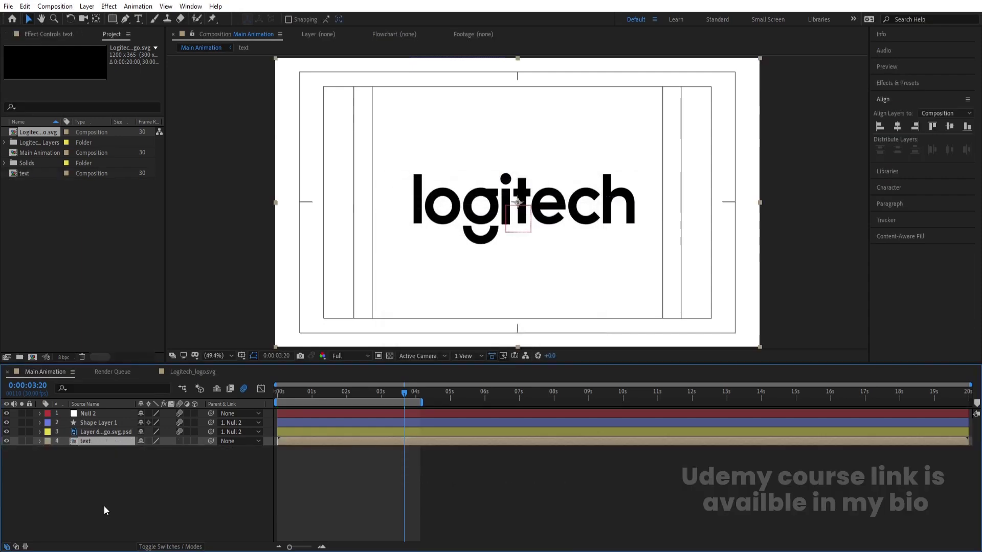
Apply the Echo effect to the text layer and preview the flying letters.
{"action": "left_click", "coordinate": [893, 83]}
{"action": "type", "text": "ech"}
{"action": "left_click", "coordinate": [903, 94]}
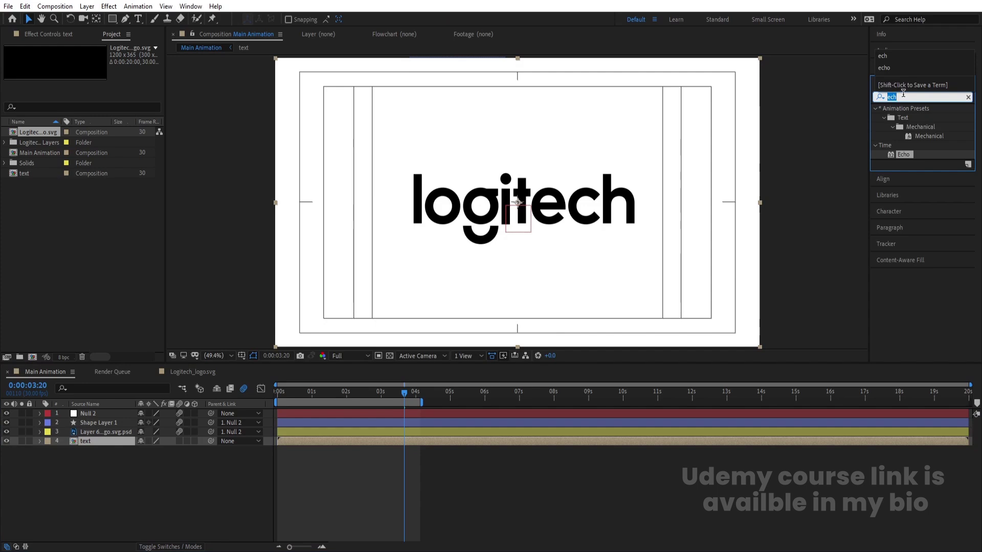
{"action": "type", "text": "ech"}
{"action": "double_click", "coordinate": [903, 154]}
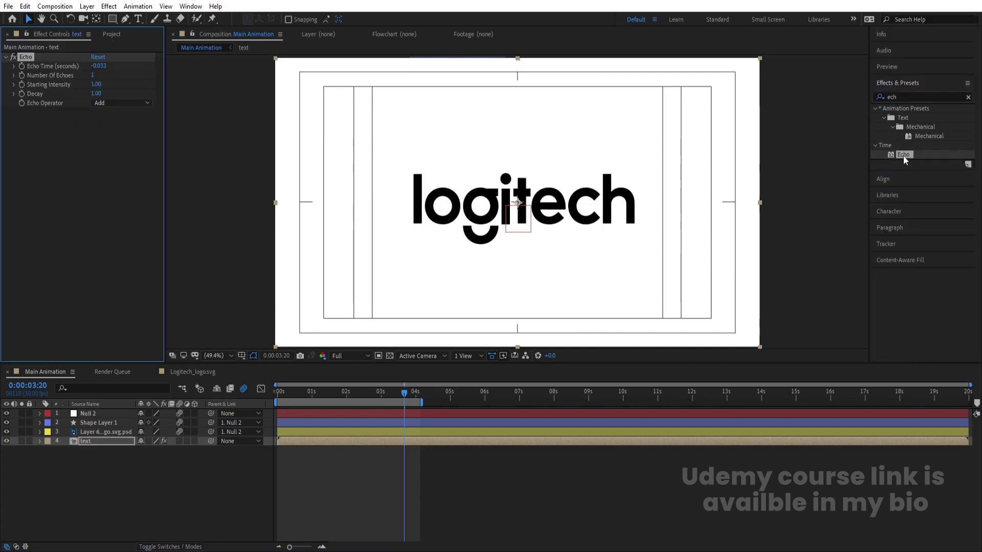
{"action": "left_click_drag", "start_coordinate": [393, 395], "coordinate": [357, 398]}
{"action": "key", "text": "space"}
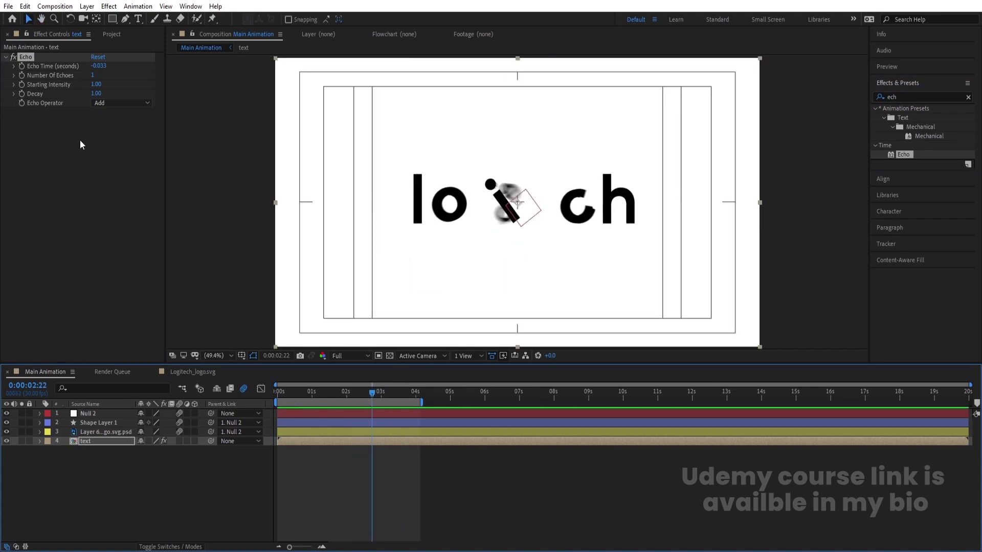
Set the Echo effect's Number Of Echoes to 10 and its Decay to 0.79.
{"action": "left_click", "coordinate": [92, 75]}
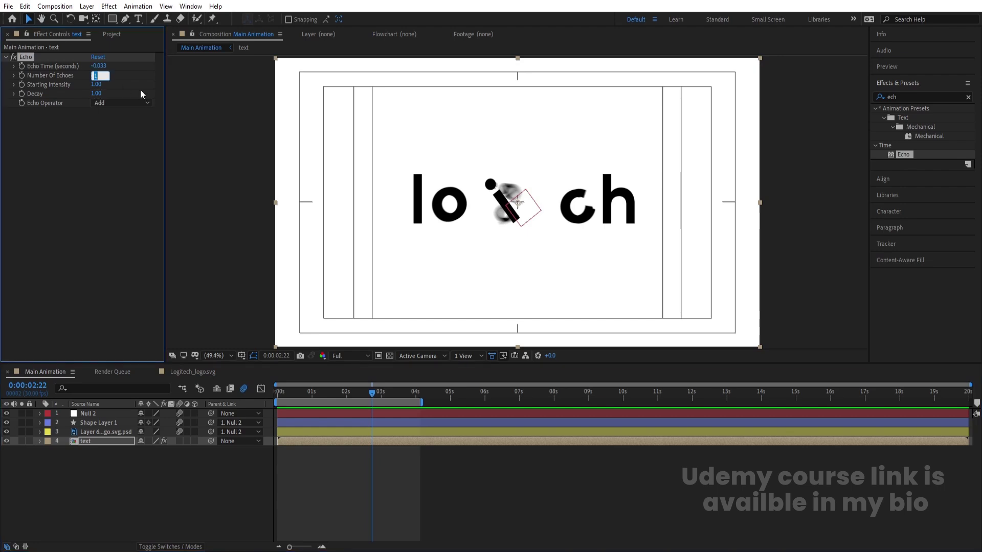
{"action": "type", "text": "10"}
{"action": "key", "text": "Return"}
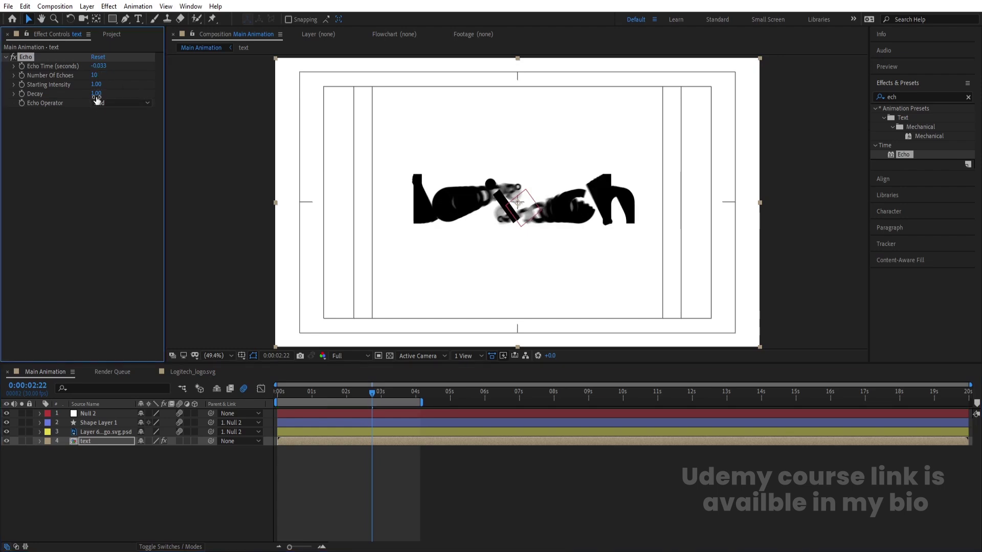
{"action": "left_click_drag", "start_coordinate": [95, 94], "coordinate": [85, 93]}
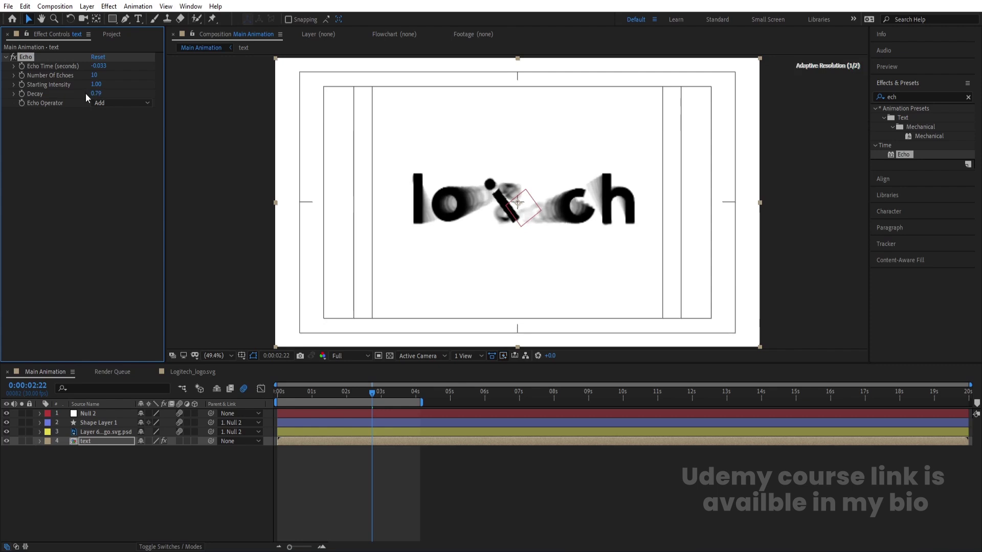
Play back the echo trails from 0:00:02:22 and again from 0:00:01:09.
{"action": "key", "text": "space"}
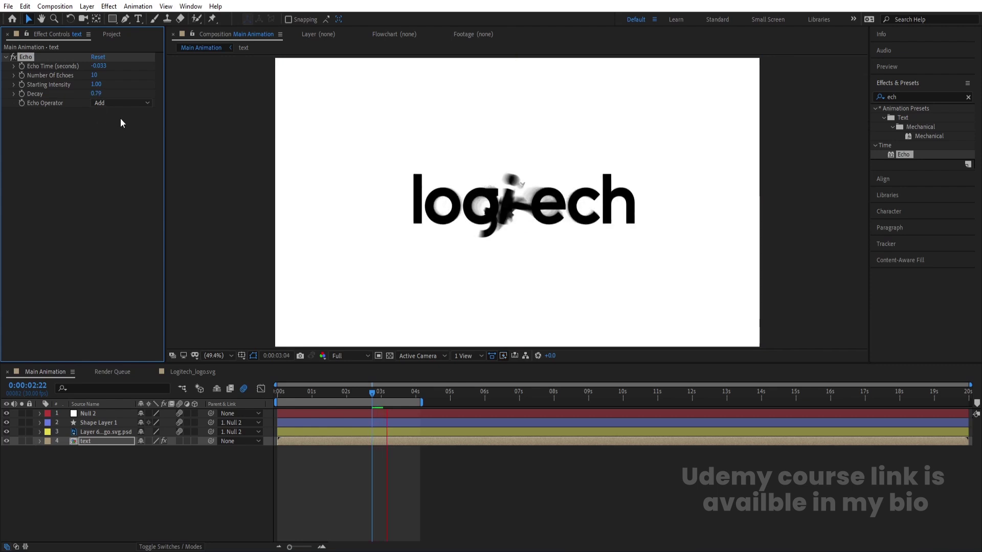
{"action": "key", "text": "space"}
{"action": "left_click_drag", "start_coordinate": [370, 397], "coordinate": [322, 398]}
{"action": "key", "text": "space"}
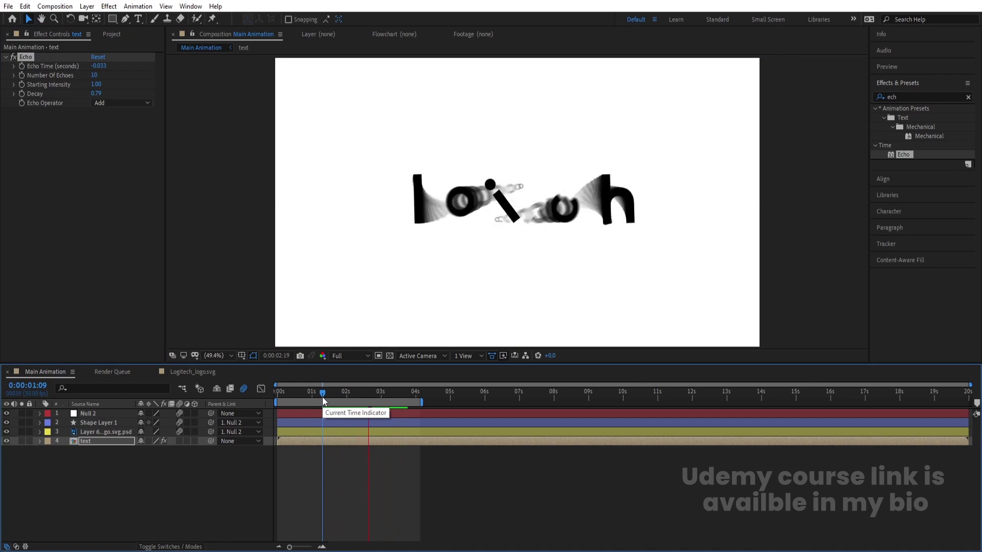
{"action": "key", "text": "space"}
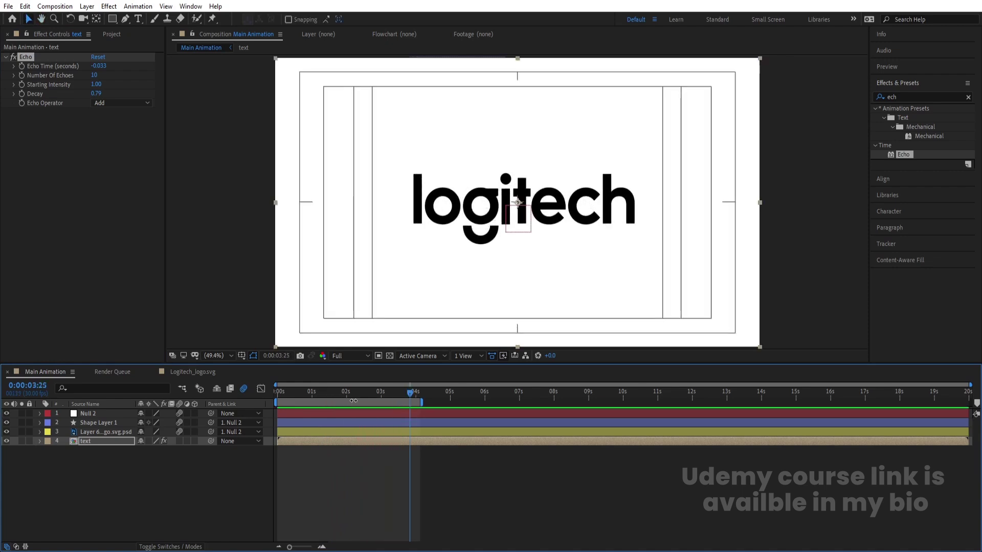
Open the text composition, add an opacity keyframe to Layer 2 at 0:00:02:00 and reveal the layer's keyframed properties.
{"action": "left_click", "coordinate": [93, 441]}
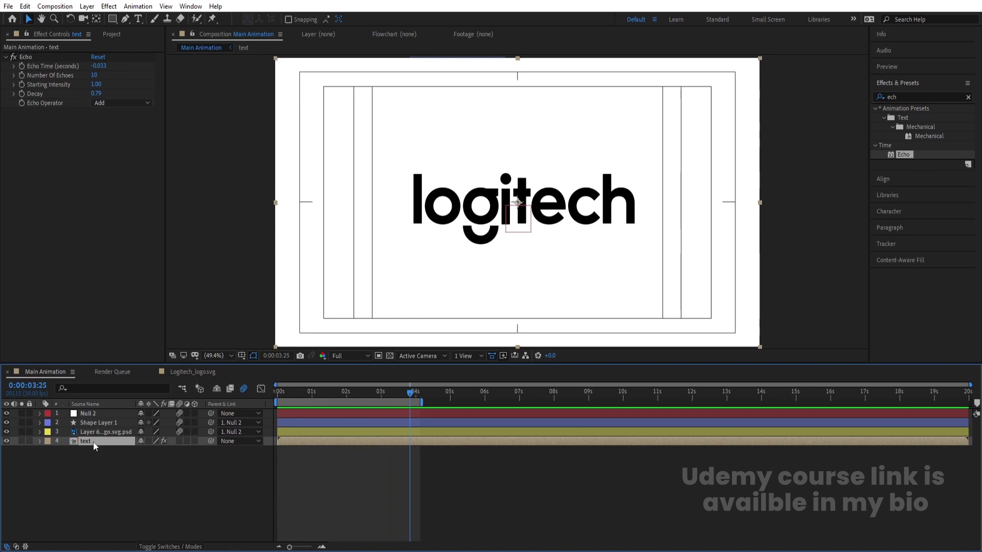
{"action": "double_click", "coordinate": [93, 442]}
{"action": "left_click", "coordinate": [347, 392]}
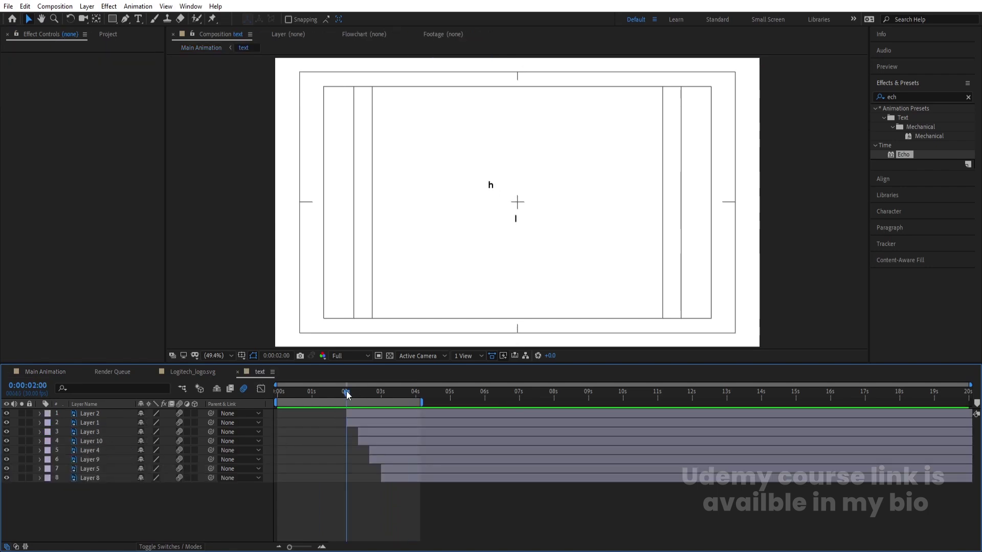
{"action": "key", "text": "equal"}
{"action": "key", "text": "equal"}
{"action": "left_click", "coordinate": [358, 414]}
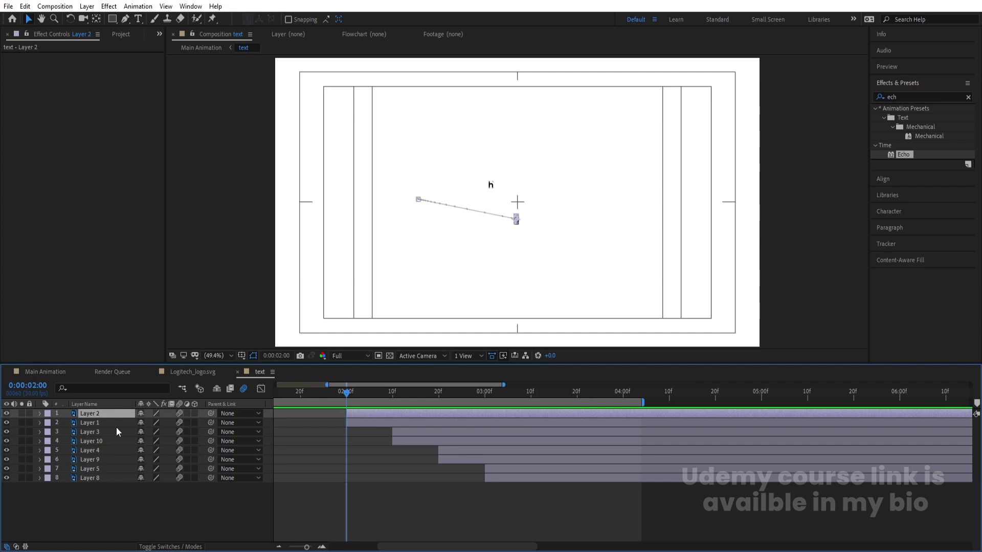
{"action": "key", "text": "t"}
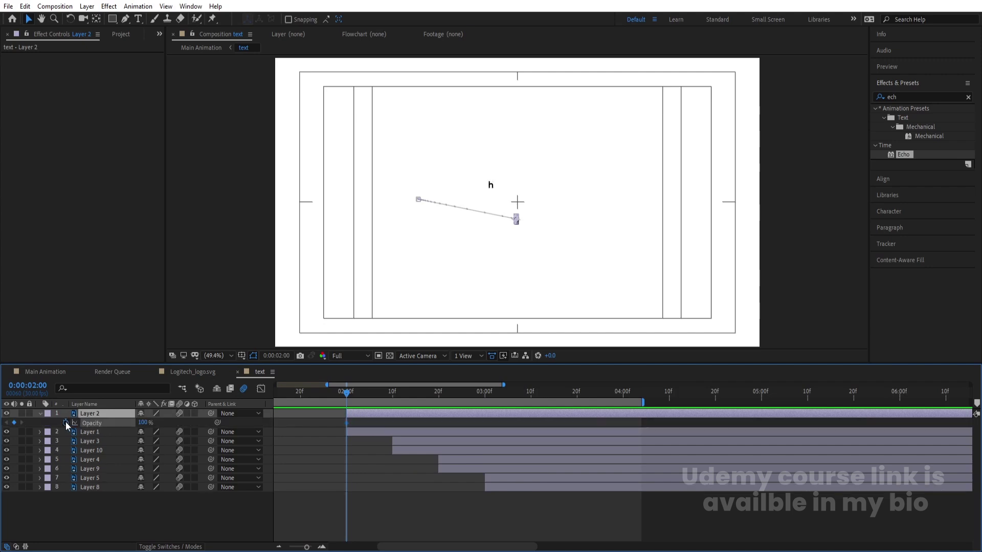
{"action": "key", "text": "u"}
Animate Layer 2's opacity from 10% at 0:00:02:00 to 100% at 0:00:02:20.
{"action": "left_click_drag", "start_coordinate": [347, 397], "coordinate": [442, 406]}
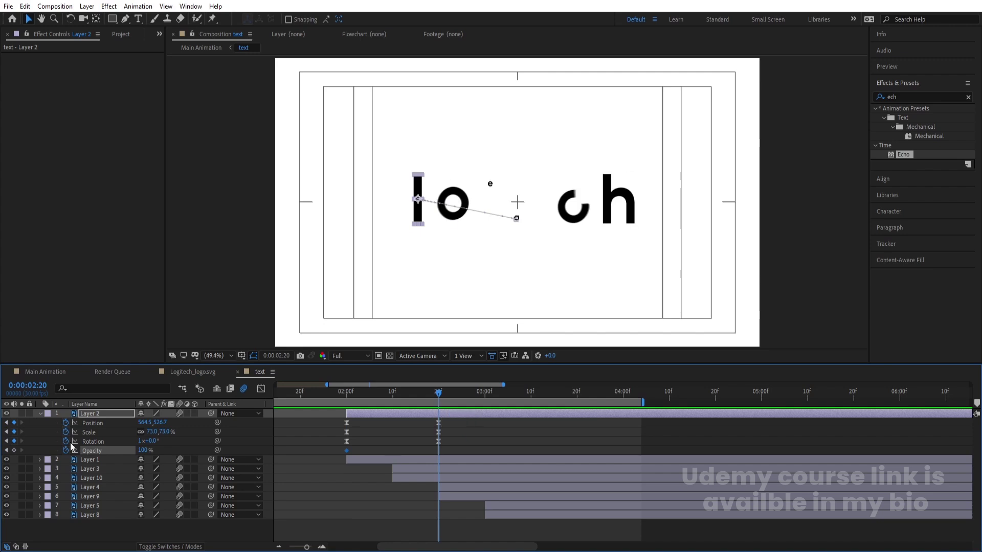
{"action": "left_click", "coordinate": [14, 450]}
{"action": "left_click", "coordinate": [6, 450]}
{"action": "left_click", "coordinate": [145, 450]}
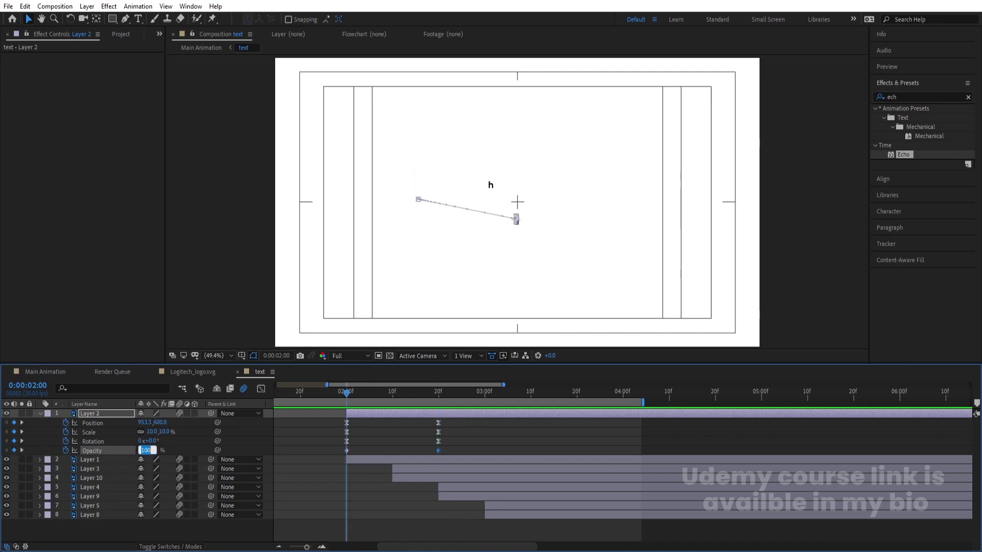
{"action": "type", "text": "10"}
{"action": "key", "text": "Return"}
Ease Layer 2's opacity keyframes, shape their curve in the graph and preview the fade-in.
{"action": "left_click", "coordinate": [260, 389]}
{"action": "left_click_drag", "start_coordinate": [446, 527], "coordinate": [358, 517]}
{"action": "left_click", "coordinate": [261, 389]}
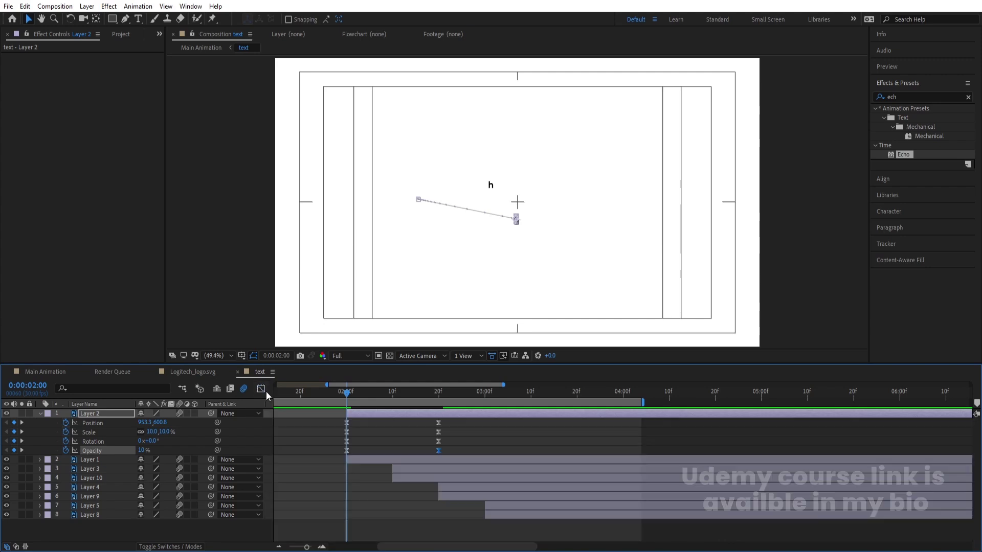
{"action": "key", "text": "space"}
Paste the opacity fade-in onto Layer 1 at 0:00:02:00 and onto Layers 3 and 10 at 0:00:02:10.
{"action": "key", "text": "space"}
{"action": "left_click", "coordinate": [357, 461]}
{"action": "key", "text": "space"}
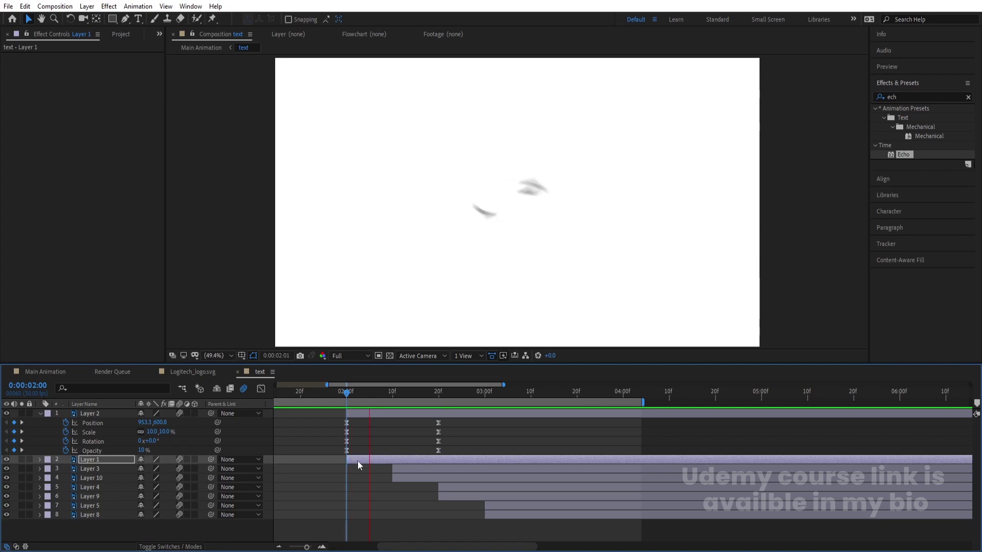
{"action": "key", "text": "space"}
{"action": "left_click", "coordinate": [393, 399]}
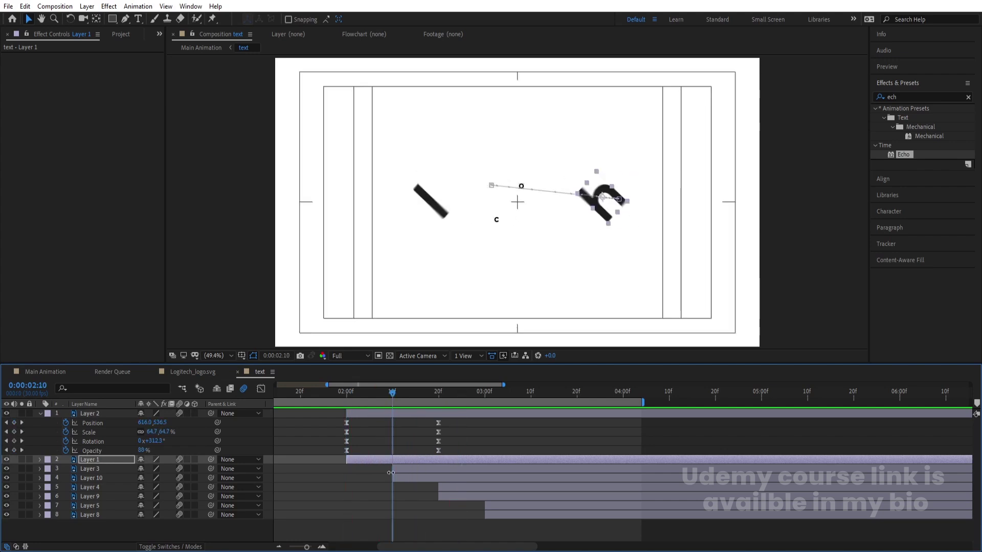
{"action": "left_click", "coordinate": [407, 468]}
{"action": "left_click", "coordinate": [395, 481], "text": "shift"}
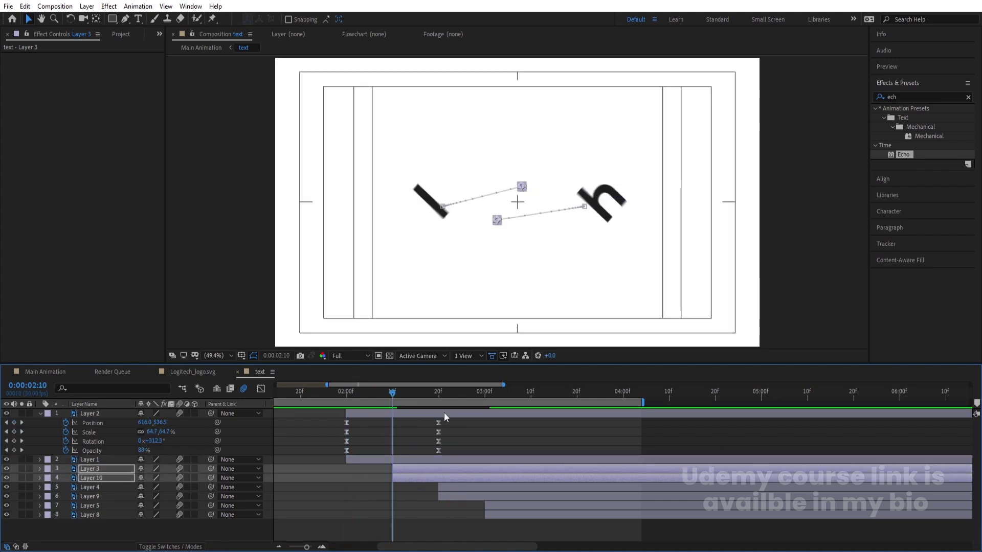
Paste the opacity fade-in onto Layers 4 and 9 at 0:00:02:20 and onto Layers 5 and 8 at 0:00:03:00.
{"action": "left_click", "coordinate": [437, 394]}
{"action": "left_click", "coordinate": [446, 492]}
{"action": "left_click", "coordinate": [441, 486], "text": "shift"}
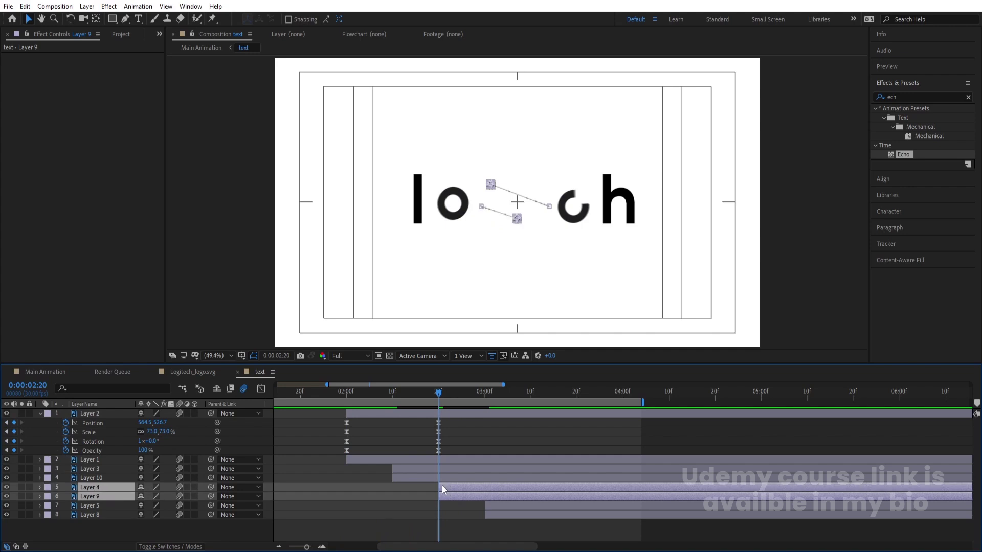
{"action": "left_click", "coordinate": [485, 393]}
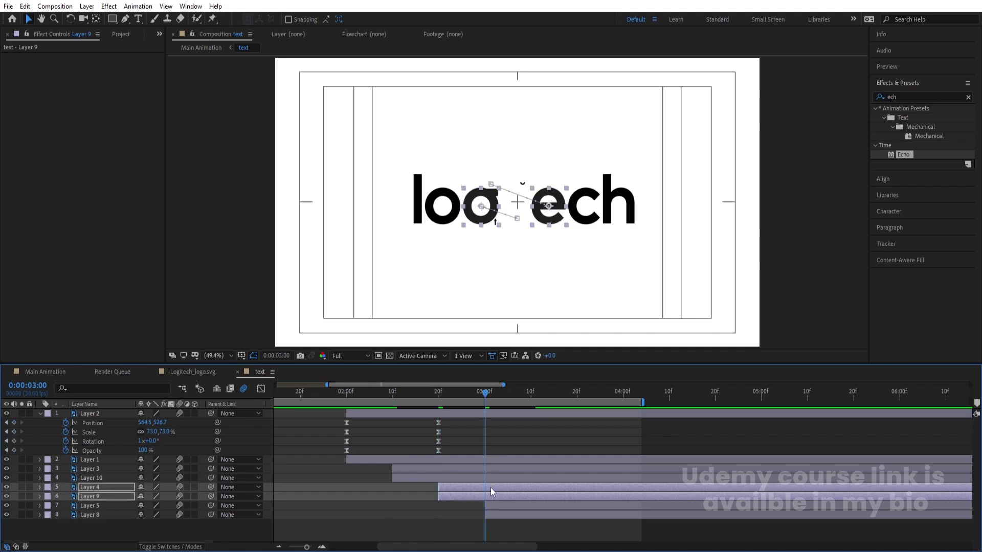
{"action": "left_click", "coordinate": [489, 505]}
{"action": "left_click", "coordinate": [486, 513], "text": "shift"}
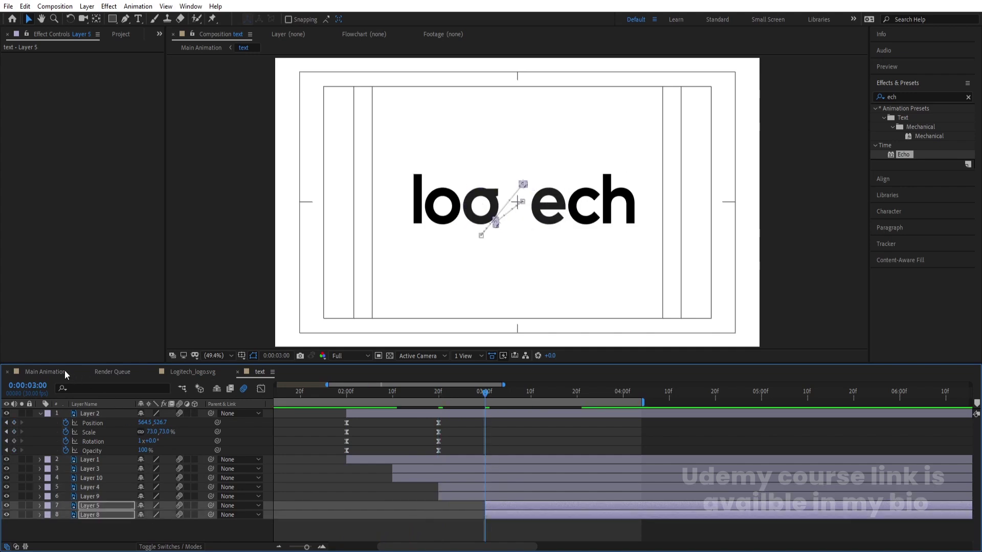
Return to the Main Animation composition and play back the fading letters from 0:00:03:00 and from the start.
{"action": "left_click", "coordinate": [62, 372]}
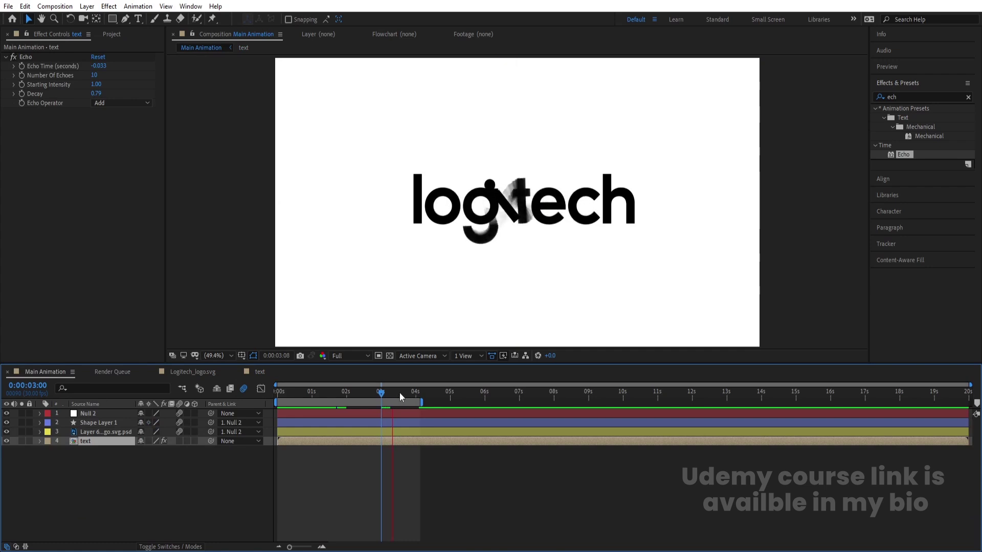
{"action": "key", "text": "space"}
{"action": "left_click_drag", "start_coordinate": [354, 394], "coordinate": [233, 401]}
{"action": "key", "text": "space"}
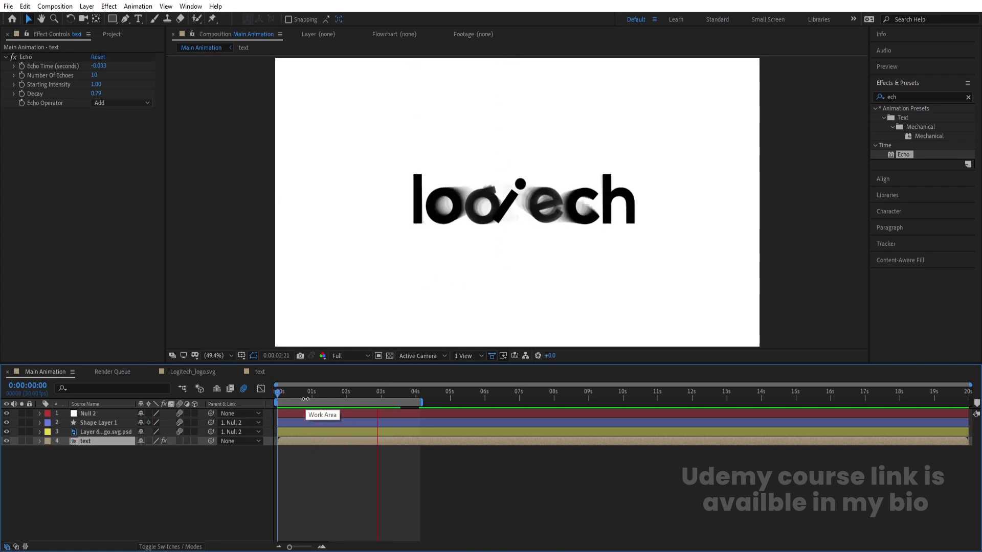
{"action": "key", "text": "space"}
Replay the finished logo animation from 0:00:02:01, from 0:00:01:24 and once more from 0:00:00:03.
{"action": "mouse_move", "coordinate": [347, 392]}
{"action": "left_mouse_down"}
{"action": "mouse_move", "coordinate": [392, 400]}
{"action": "mouse_move", "coordinate": [347, 408]}
{"action": "left_mouse_up"}
{"action": "key", "text": "space"}
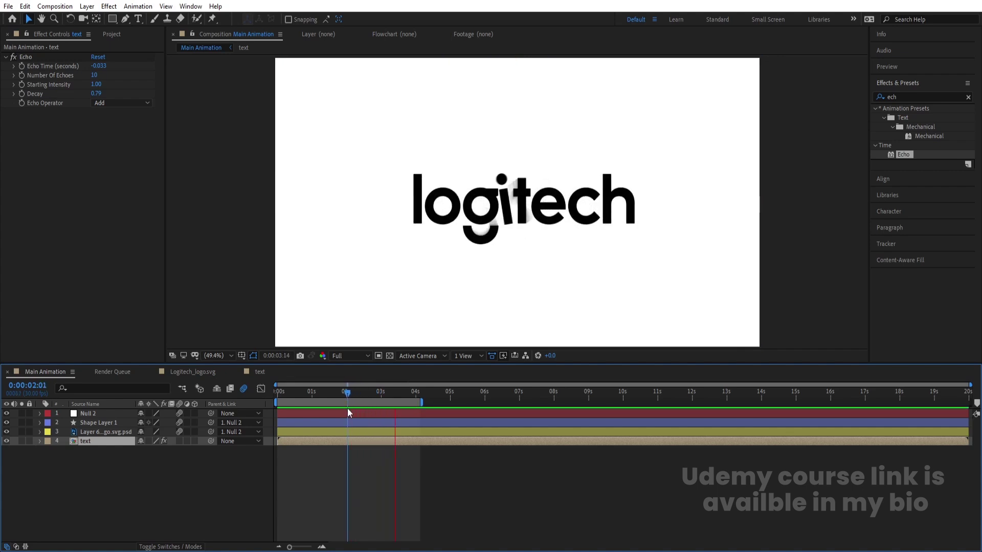
{"action": "key", "text": "space"}
{"action": "left_click_drag", "start_coordinate": [359, 398], "coordinate": [341, 396]}
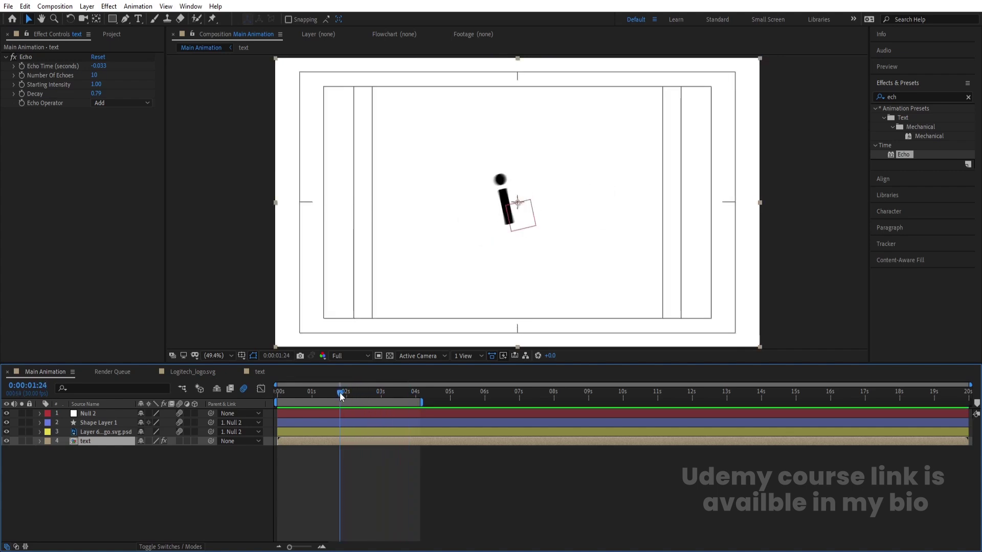
{"action": "key", "text": "space"}
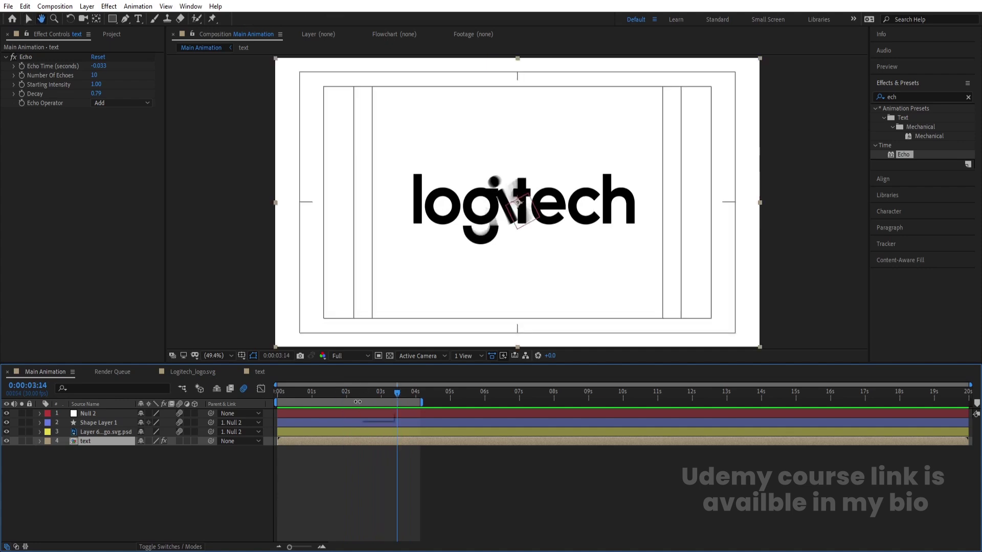
{"action": "key", "text": "space"}
{"action": "key", "text": "space"}
{"action": "key", "text": "space"}
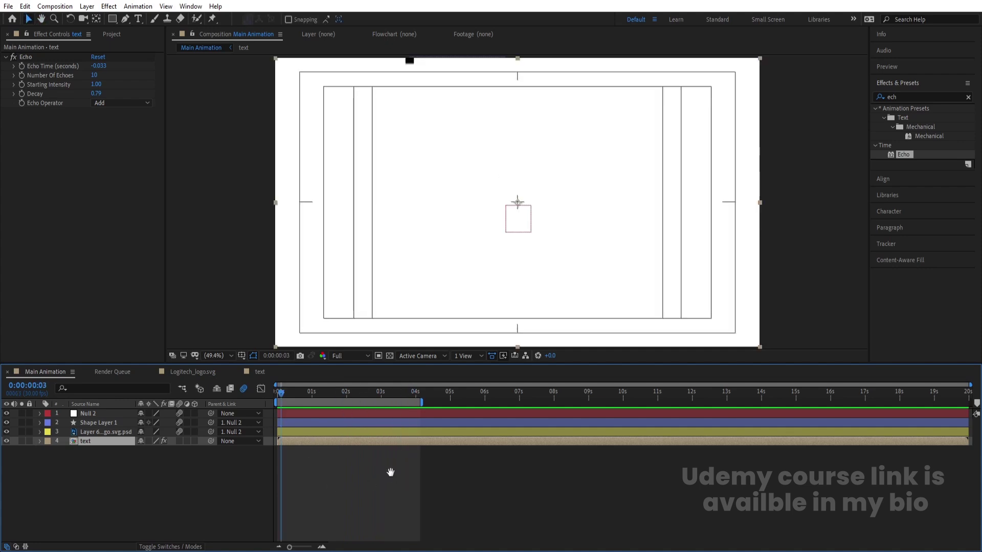
{"action": "key", "text": "space"}
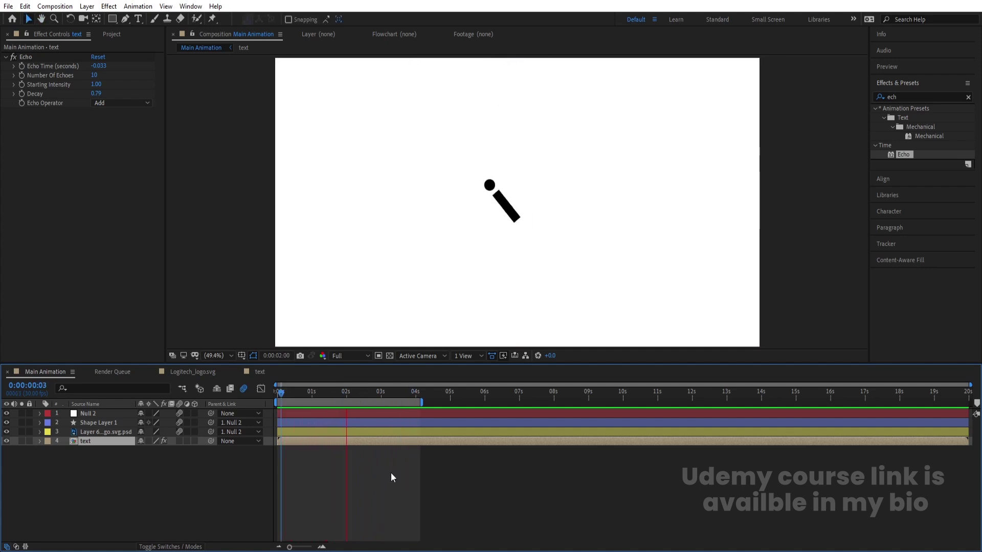